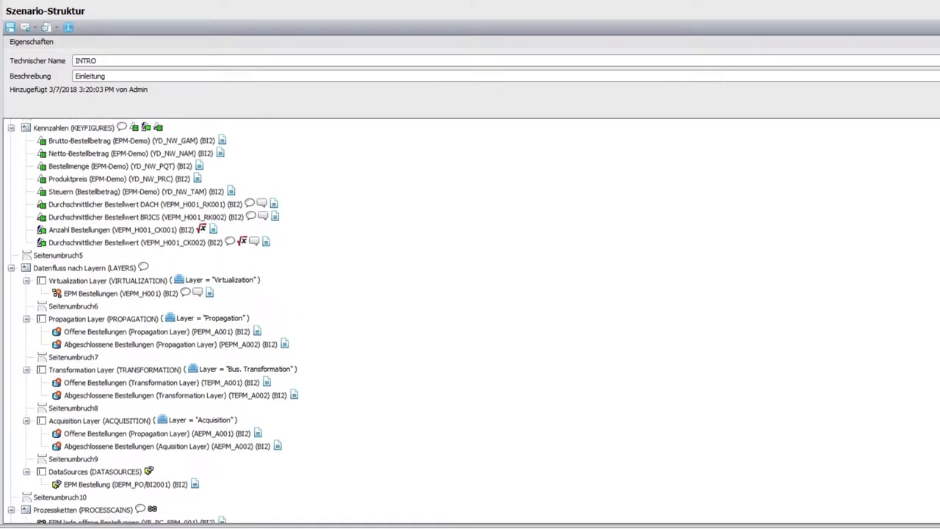
# - Review the finished scenario structure and its exported Word document, from the title page and table of contents through the report documentation
pyautogui.scroll(3, 154, 320)
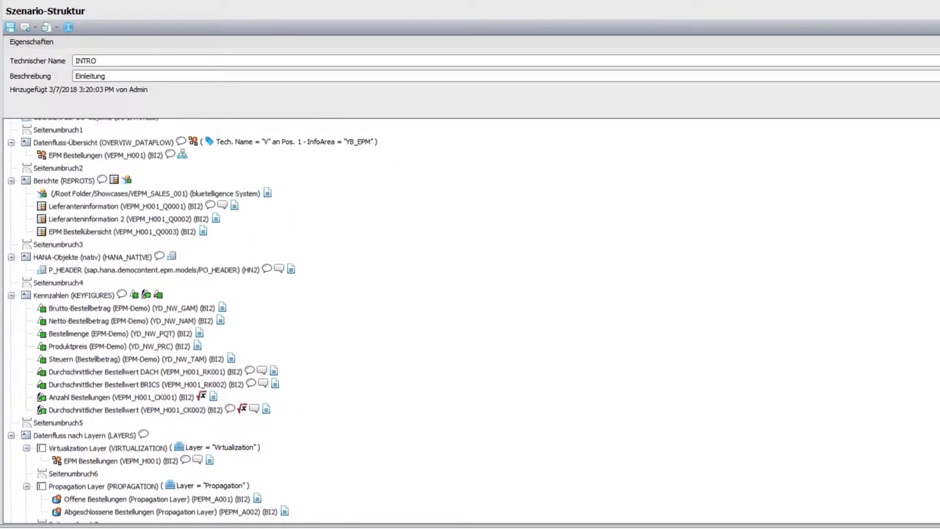
pyautogui.click(61, 125)
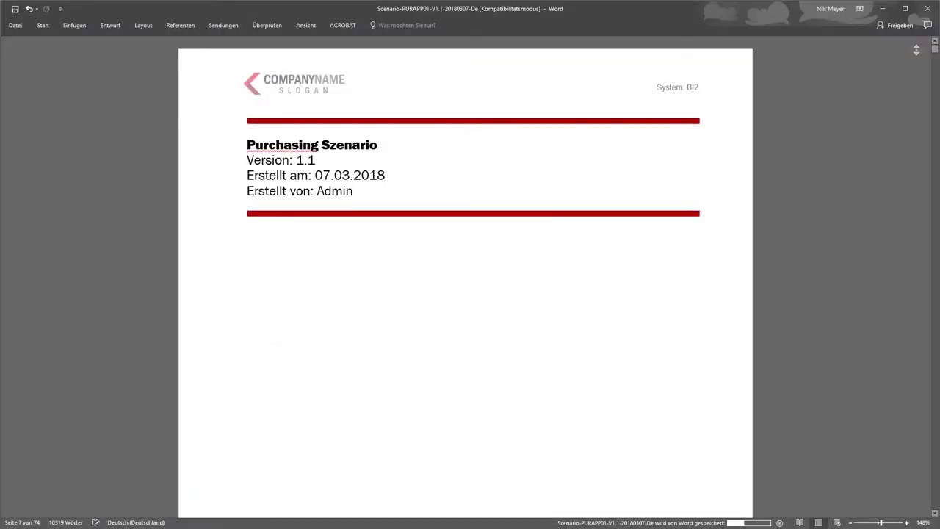
pyautogui.scroll(-8, 465, 283)
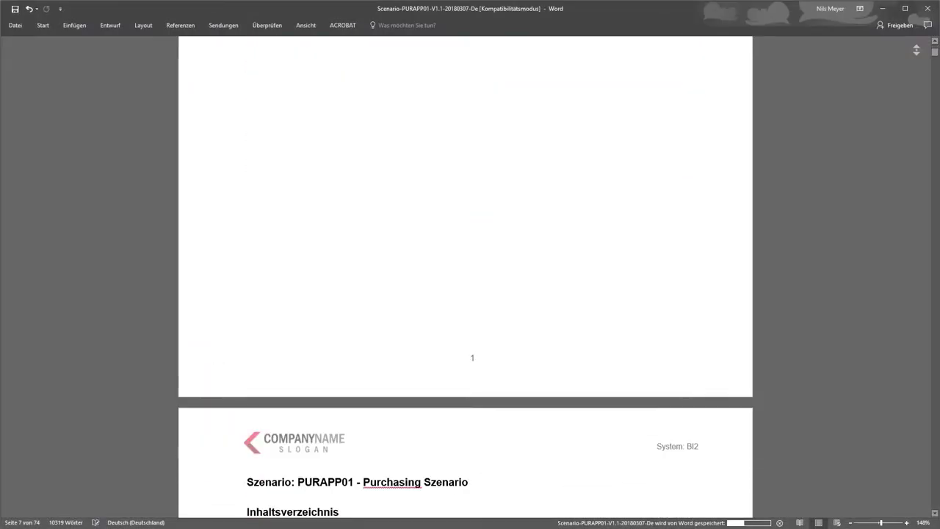
pyautogui.scroll(-8, 465, 283)
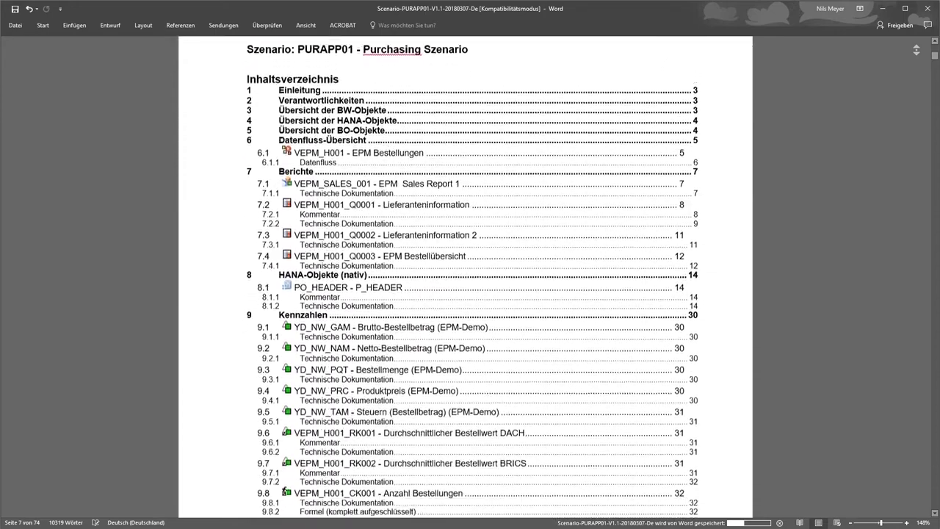
pyautogui.scroll(-7, 465, 283)
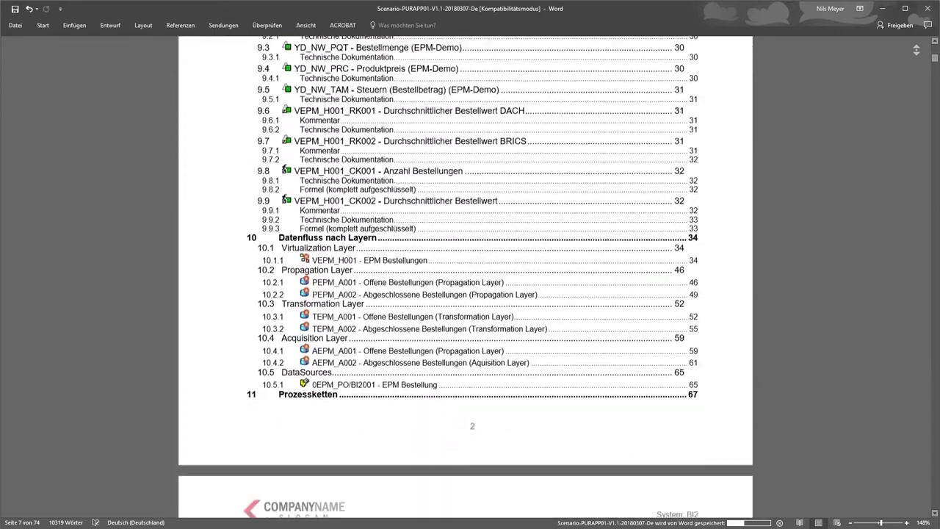
pyautogui.scroll(-10, 465, 283)
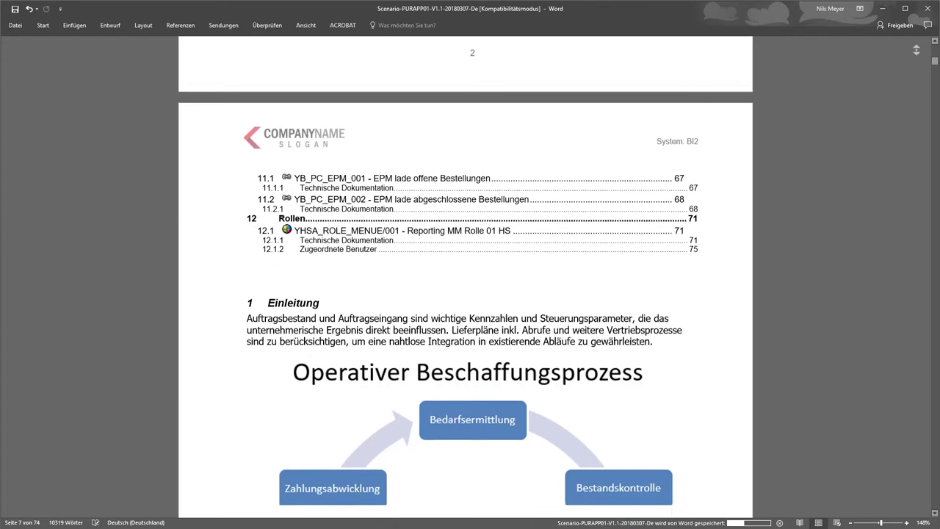
pyautogui.scroll(-14, 465, 283)
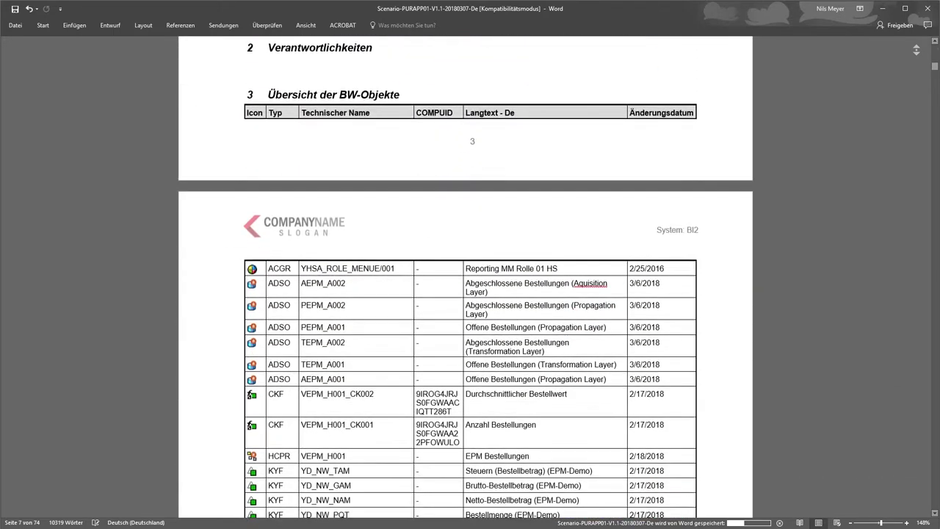
pyautogui.scroll(-17, 465, 283)
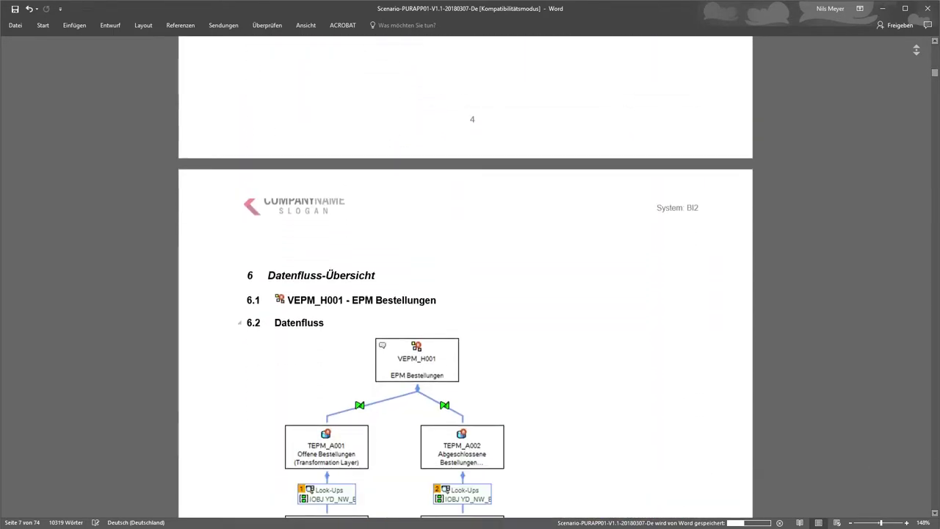
pyautogui.scroll(-20, 465, 283)
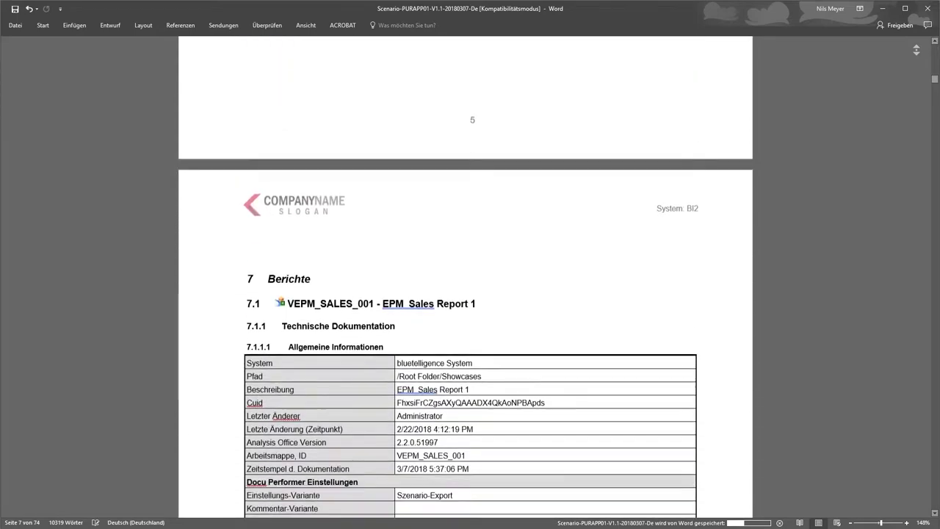
pyautogui.scroll(-18, 465, 283)
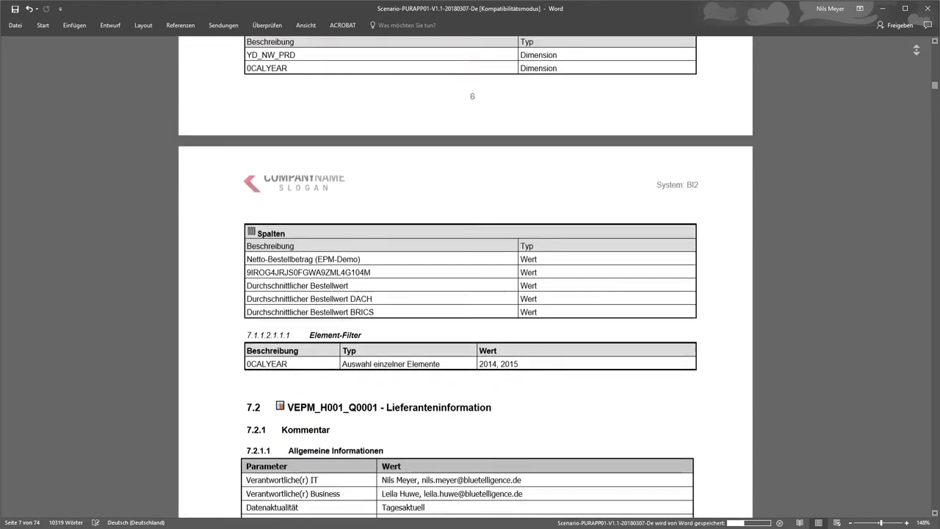
pyautogui.scroll(-18, 465, 282)
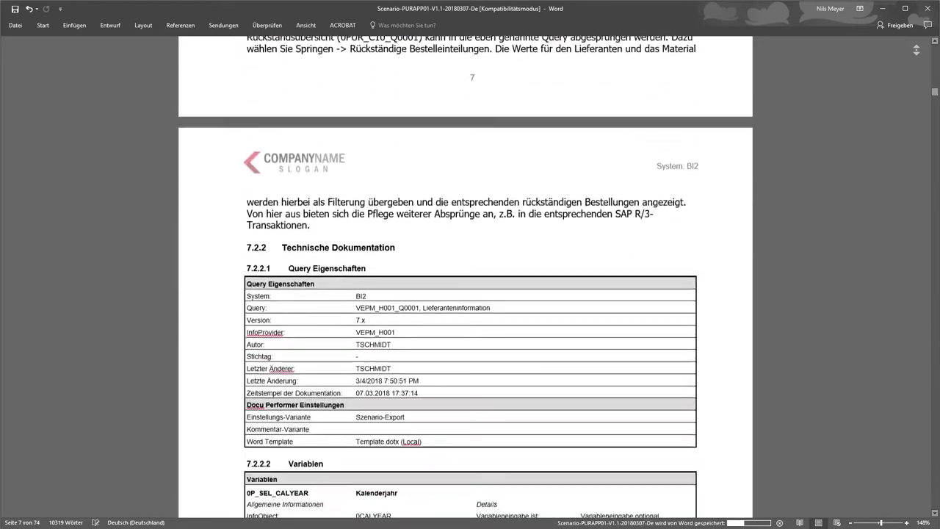
pyautogui.scroll(-20, 465, 283)
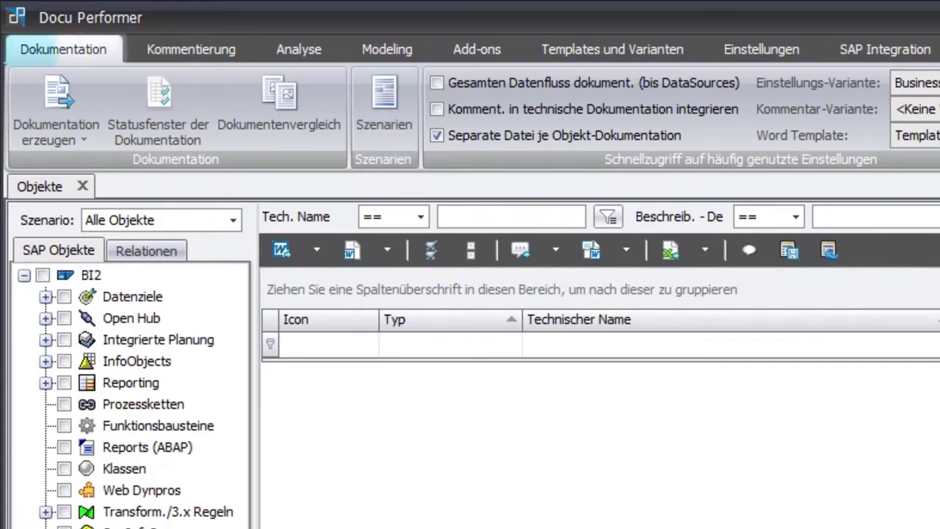
# - Open the scenario management in Docu Performer and create a top-level scenario folder named Services
pyautogui.click(171, 51)
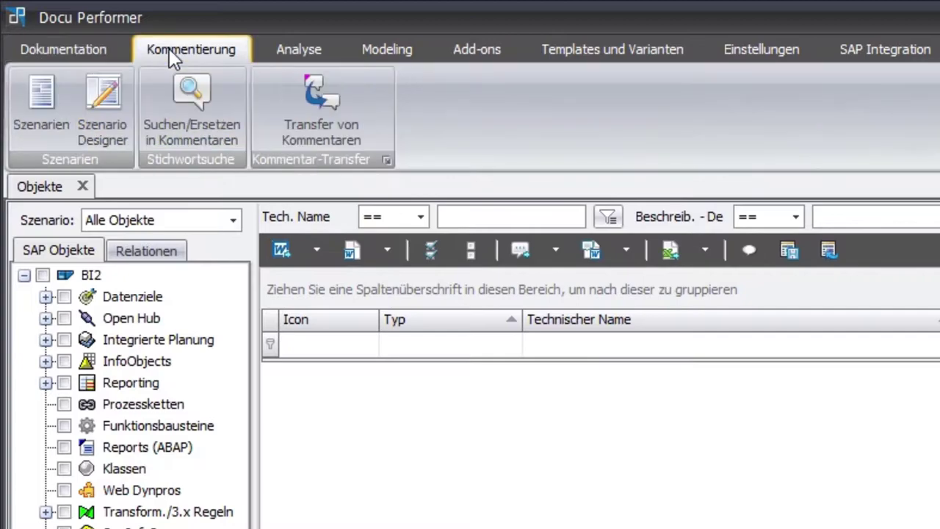
pyautogui.click(42, 103)
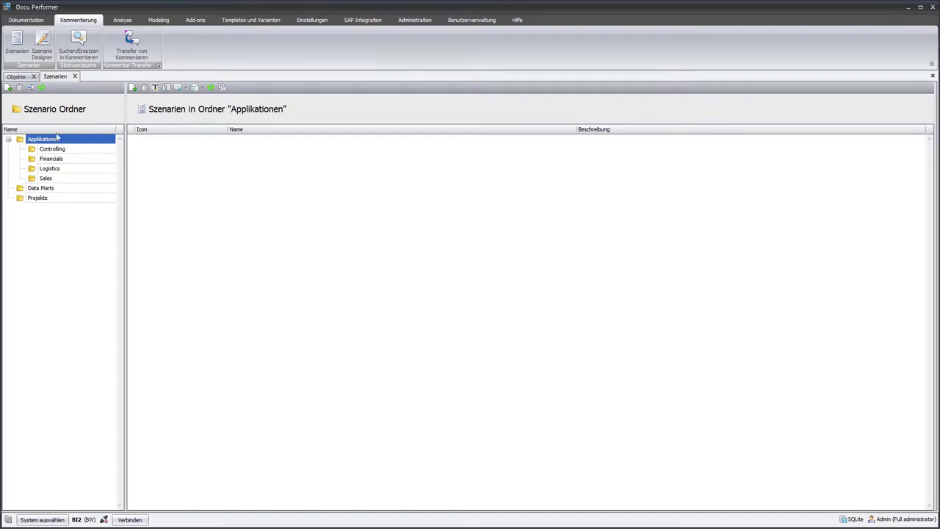
pyautogui.click(8, 88)
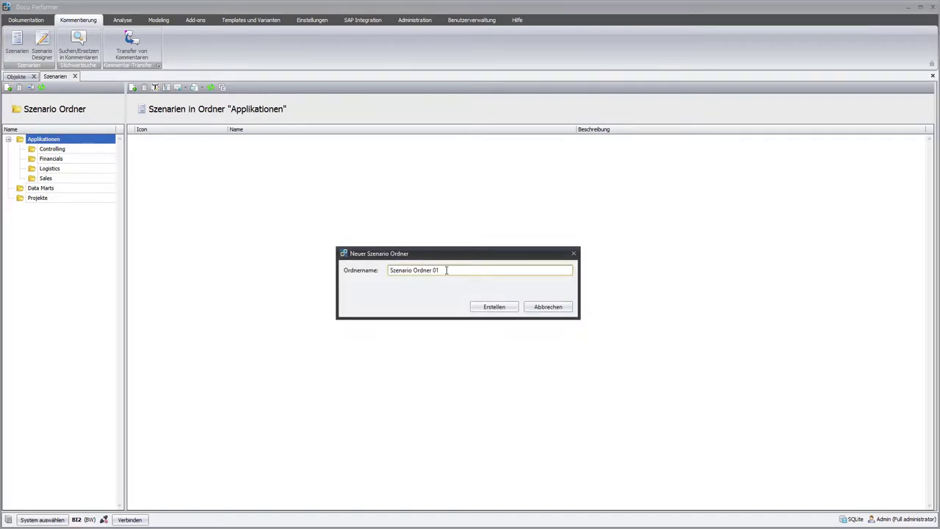
pyautogui.hotkey('ctrl', 'a')
pyautogui.write('Services')
pyautogui.press('Return')
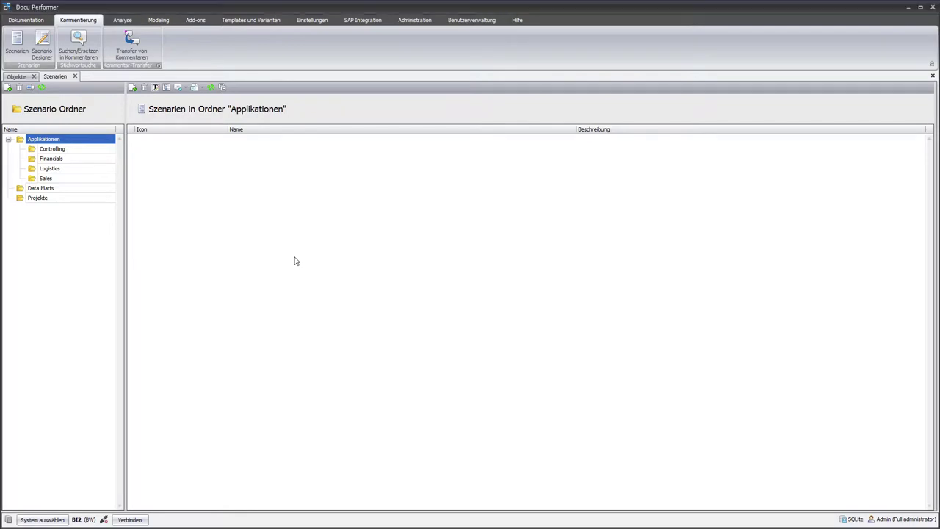
# - Create a subfolder named Purchasing under the Applikationen folder
pyautogui.click(102, 141)
pyautogui.rightClick(100, 140)
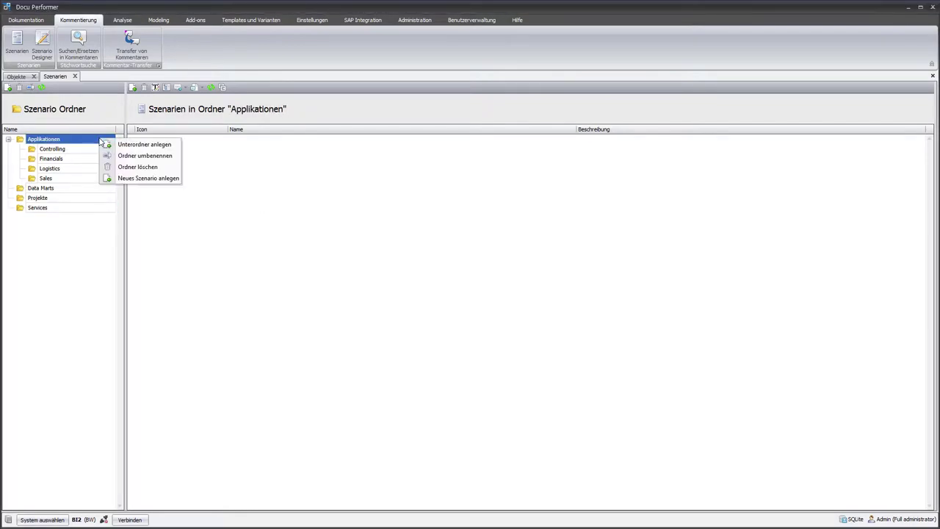
pyautogui.click(173, 146)
pyautogui.moveTo(456, 270); pyautogui.dragTo(172, 264)
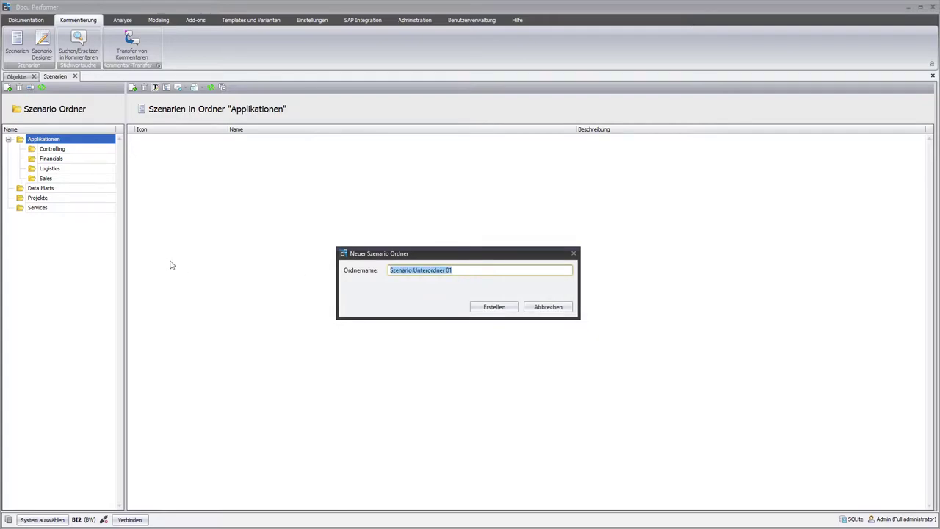
pyautogui.write('Purchasing')
pyautogui.press('Return')
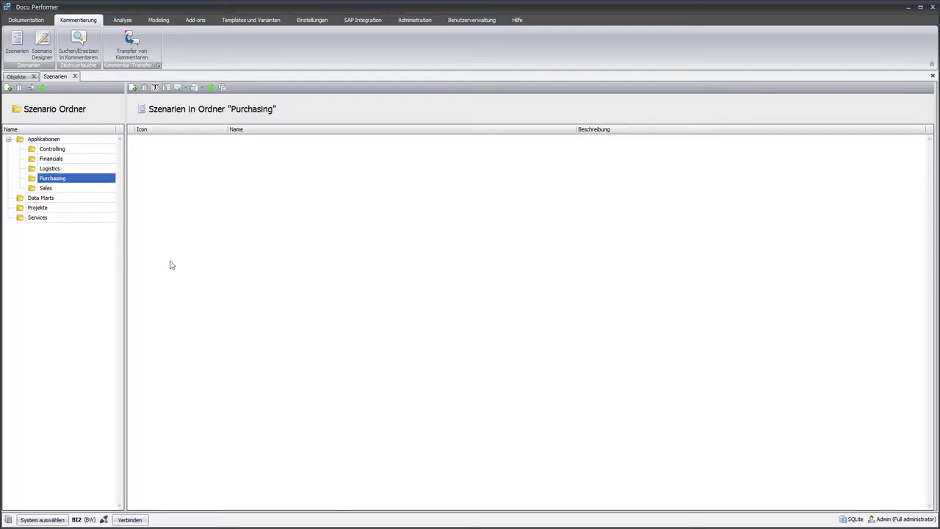
# - Move the FIAPP01 scenario from the Controlling folder into the Financials folder and open that folder
pyautogui.rightClick(89, 179)
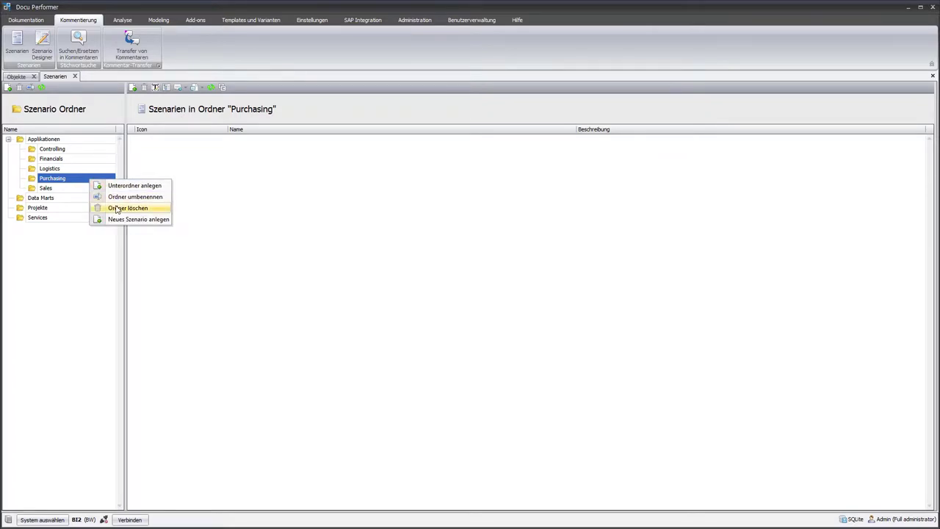
pyautogui.click(70, 150)
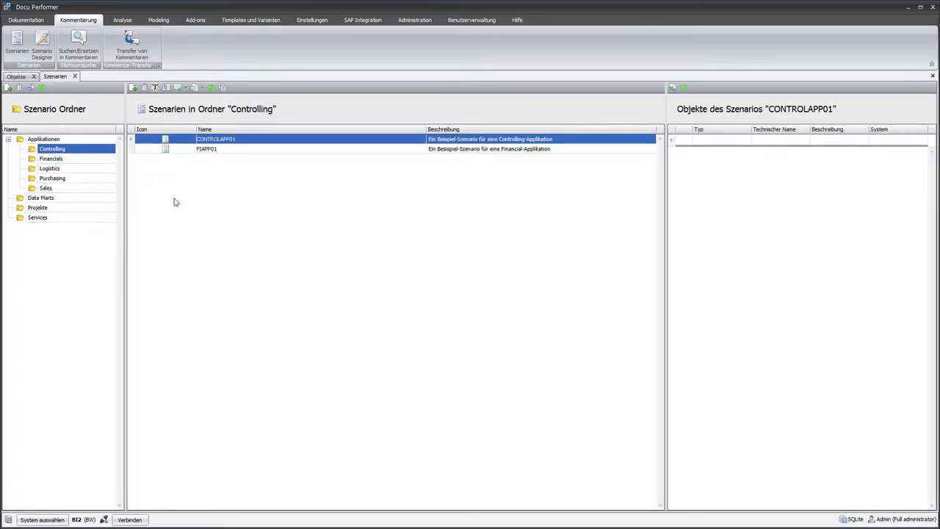
pyautogui.moveTo(257, 150); pyautogui.dragTo(93, 160)
pyautogui.click(93, 160)
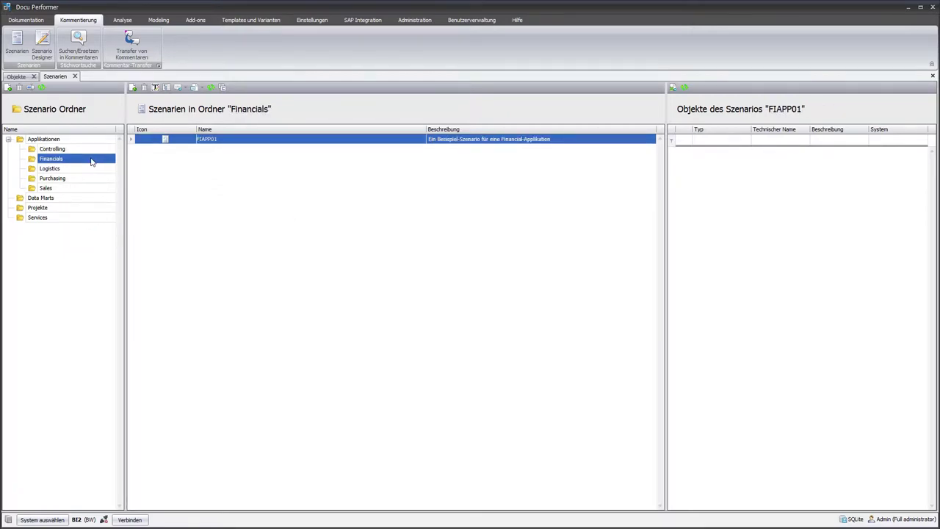
# - Create a scenario named PURAPP01 with the description Purchasing Szenario in the Purchasing folder, without a template
pyautogui.click(59, 180)
pyautogui.click(132, 87)
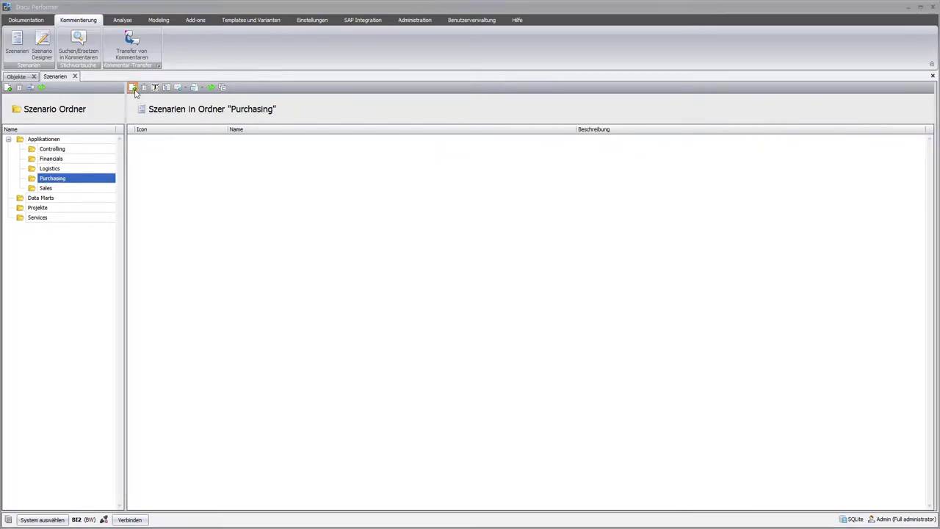
pyautogui.write('PURAPP')
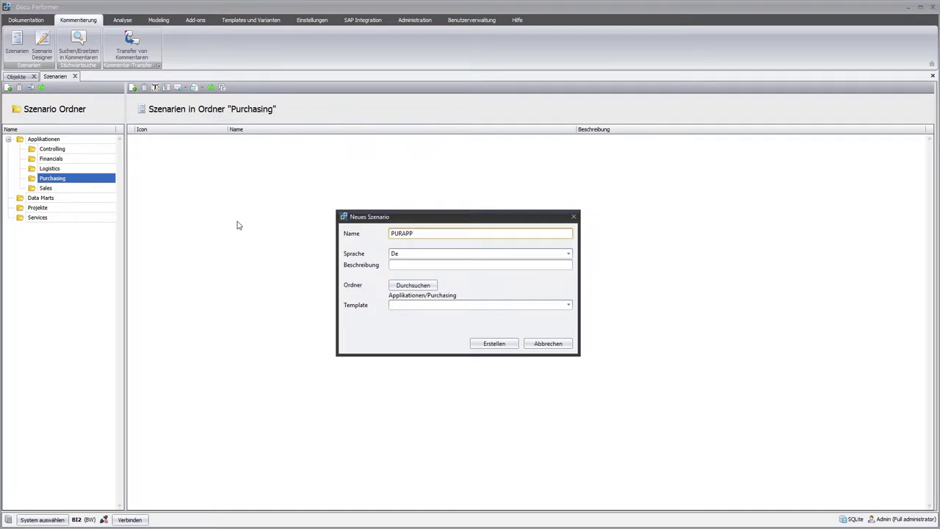
pyautogui.write('01')
pyautogui.press('Tab')
pyautogui.click(417, 267)
pyautogui.write('Purchasing Szen')
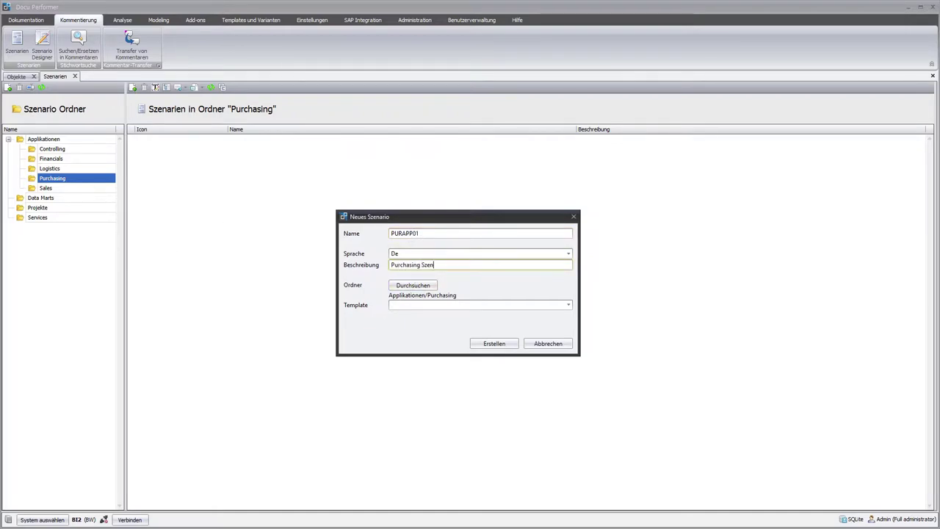
pyautogui.write('ario')
pyautogui.click(569, 306)
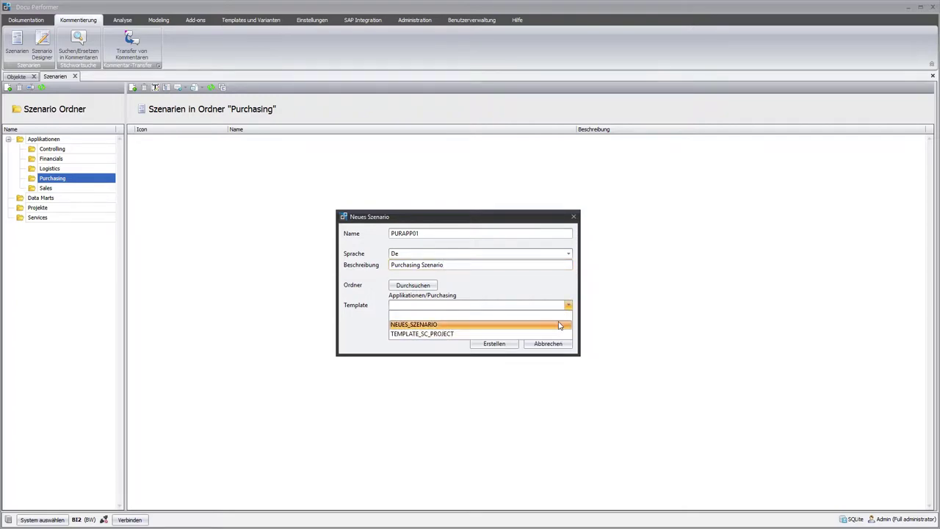
pyautogui.click(567, 304)
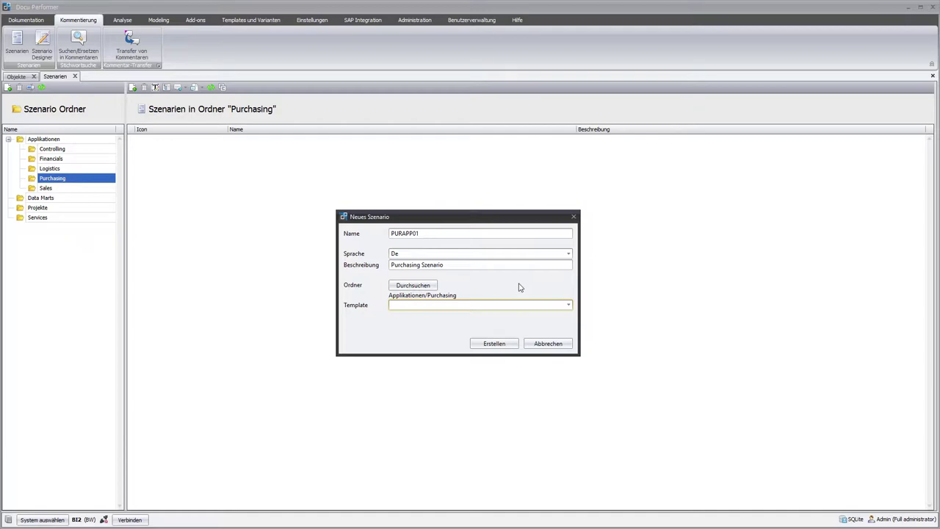
pyautogui.click(482, 343)
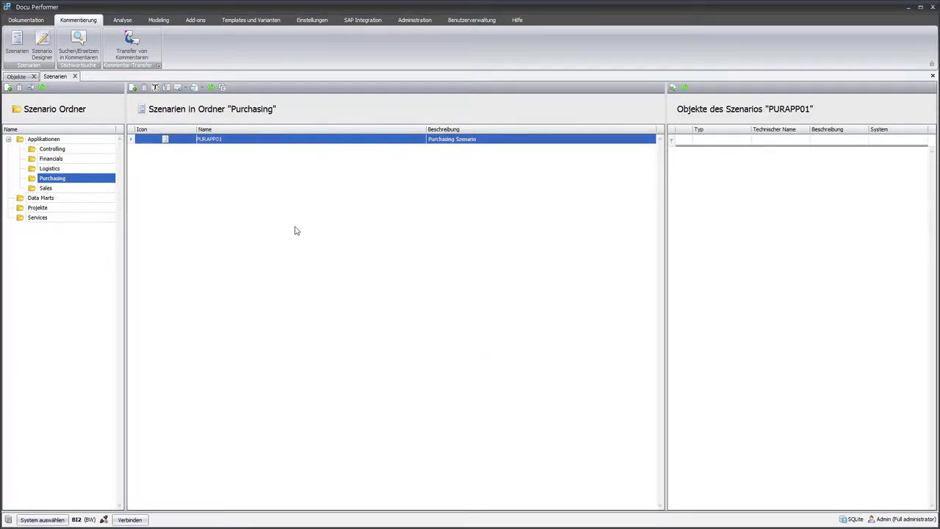
# - Open PURAPP01 in the Szenario Designer and view the widened list of selectable scenarios, keeping PURAPP01 selected
pyautogui.rightClick(266, 144)
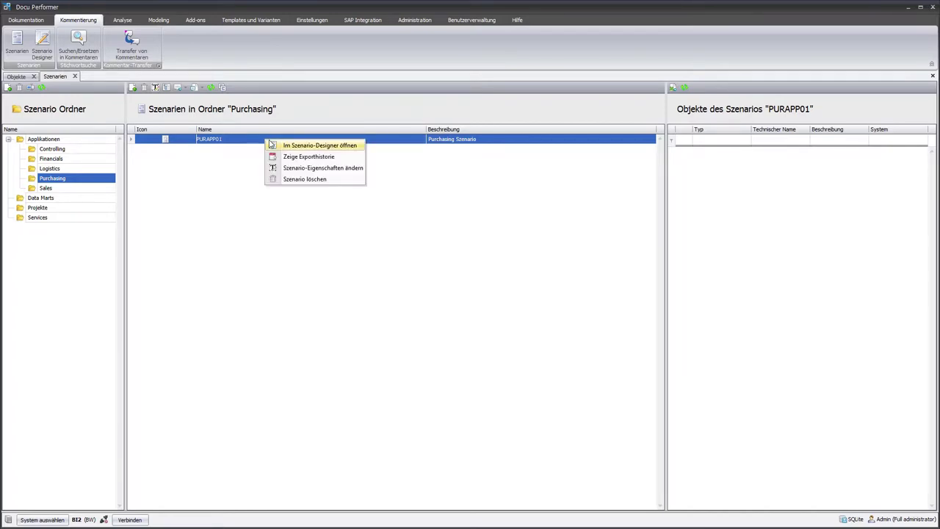
pyautogui.click(281, 146)
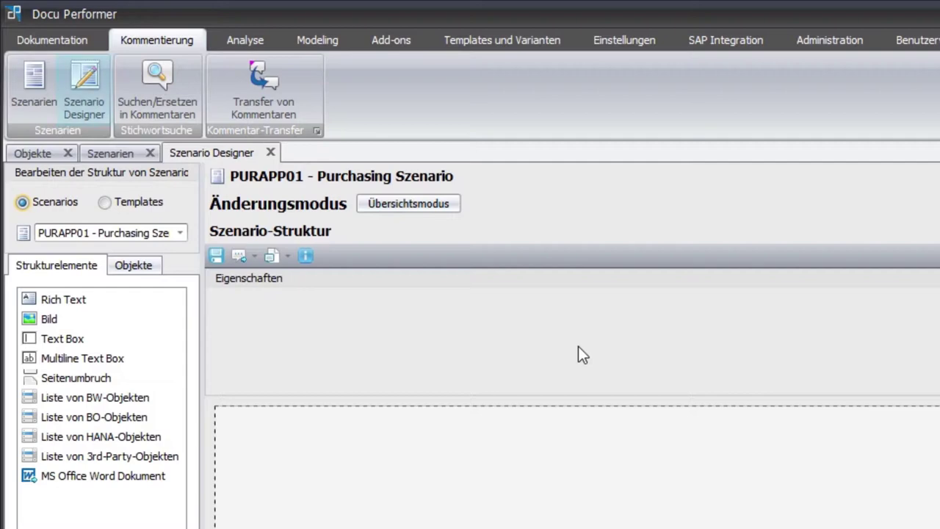
pyautogui.click(180, 232)
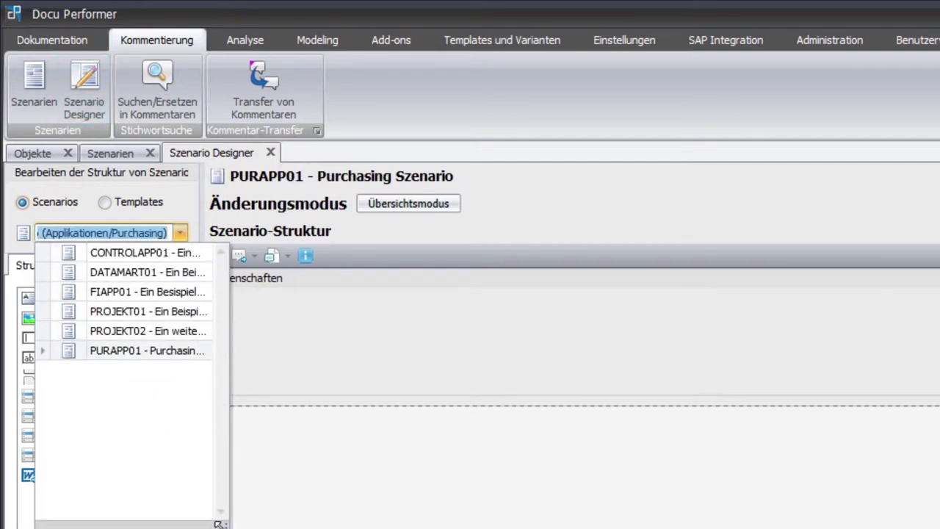
pyautogui.moveTo(222, 524); pyautogui.dragTo(700, 453)
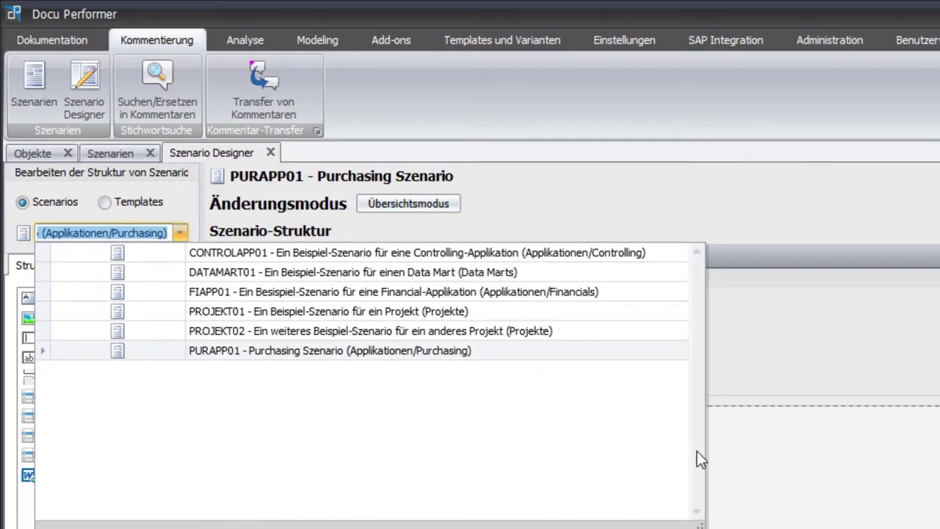
pyautogui.click(186, 232)
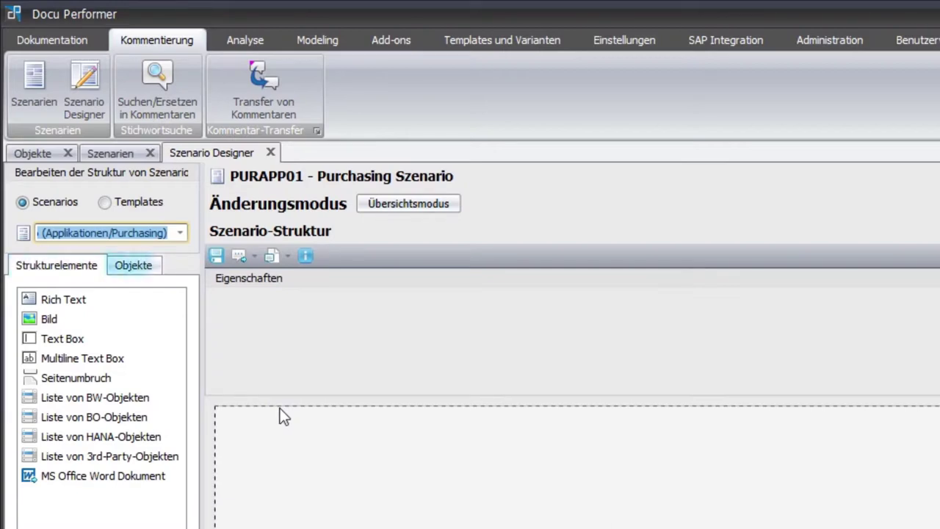
# - Look through the available structure elements one by one, from Rich Text through the object lists to MS Office Word Dokument
pyautogui.click(152, 301)
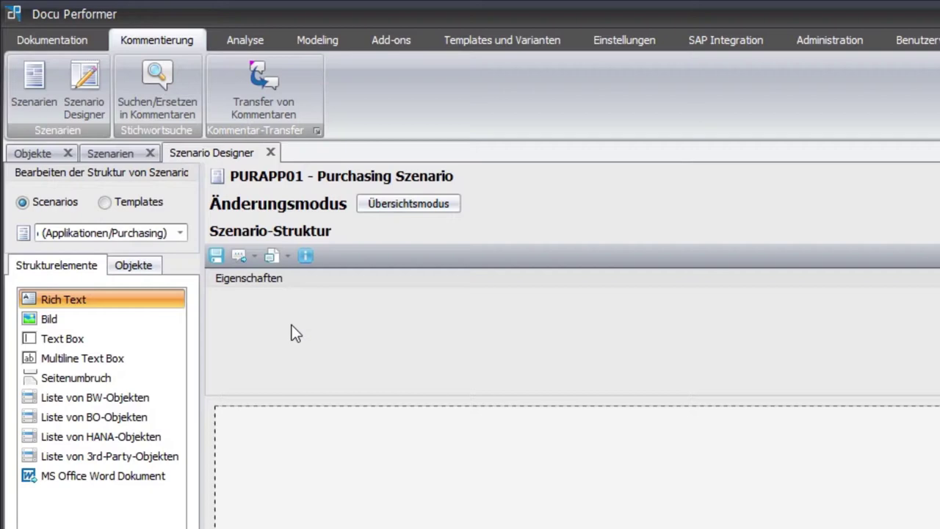
pyautogui.press('Down')
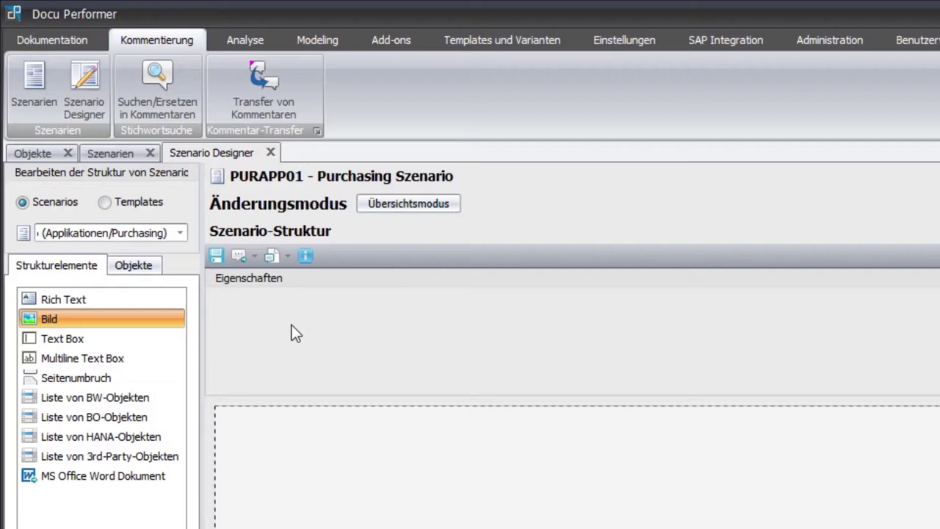
pyautogui.press('Down')
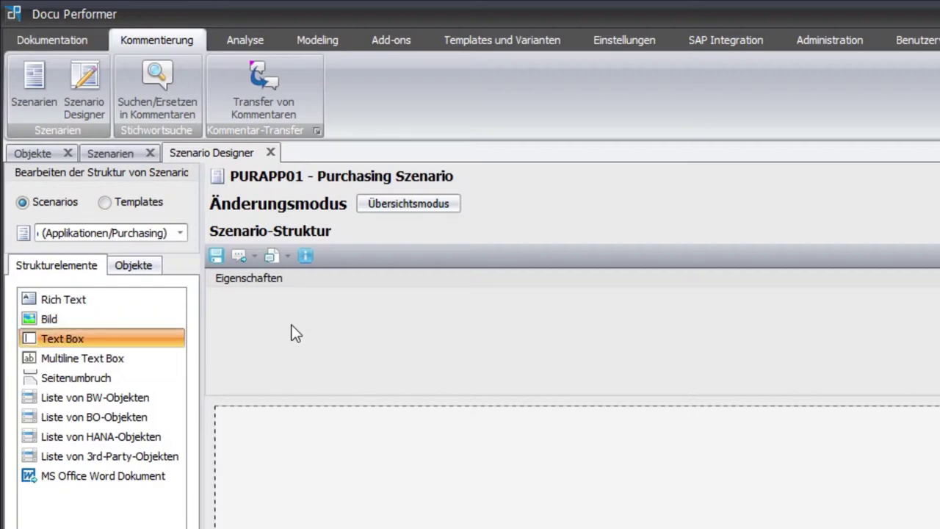
pyautogui.press('Down')
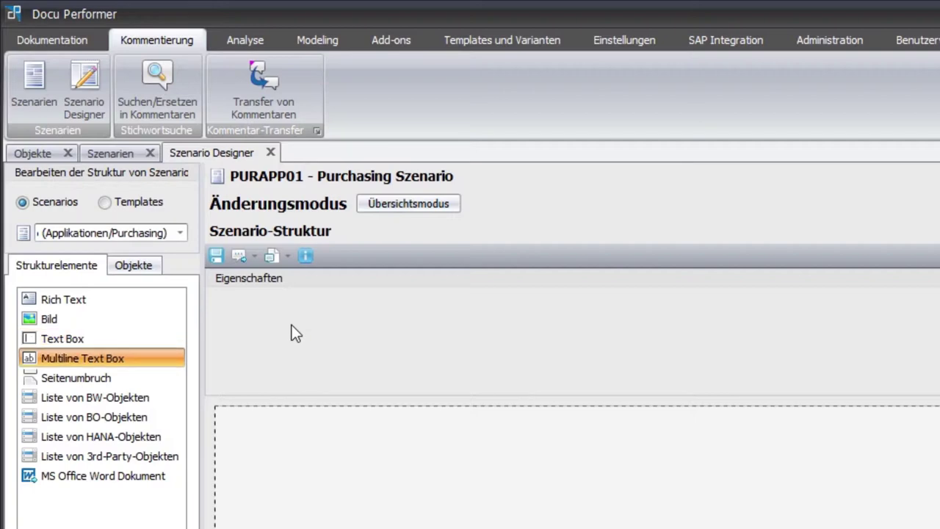
pyautogui.press('Down')
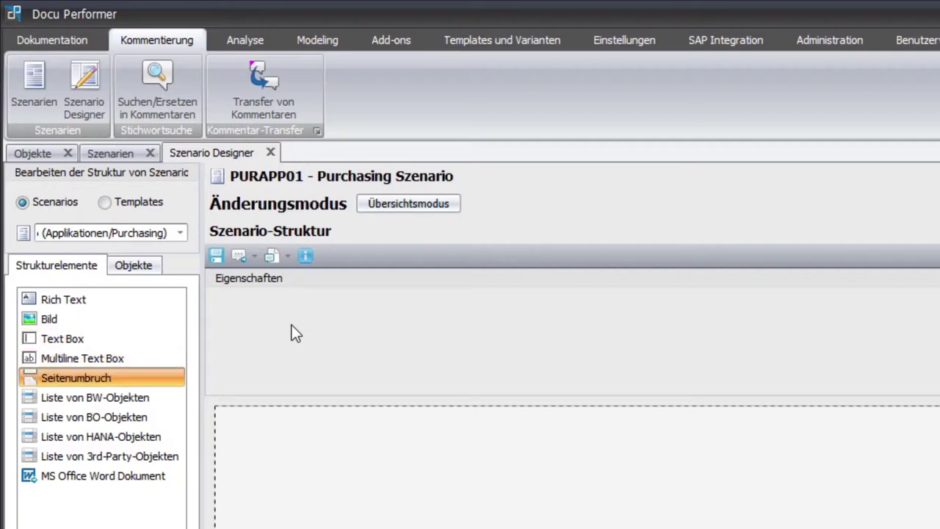
pyautogui.press('Down')
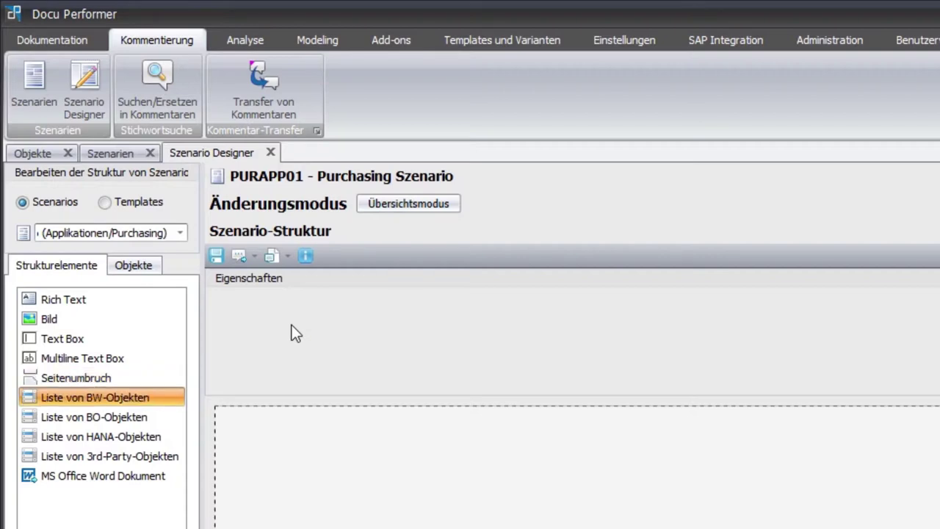
pyautogui.hotkey('shift', 'Down')
pyautogui.hotkey('shift', 'Down')
pyautogui.hotkey('shift', 'Down')
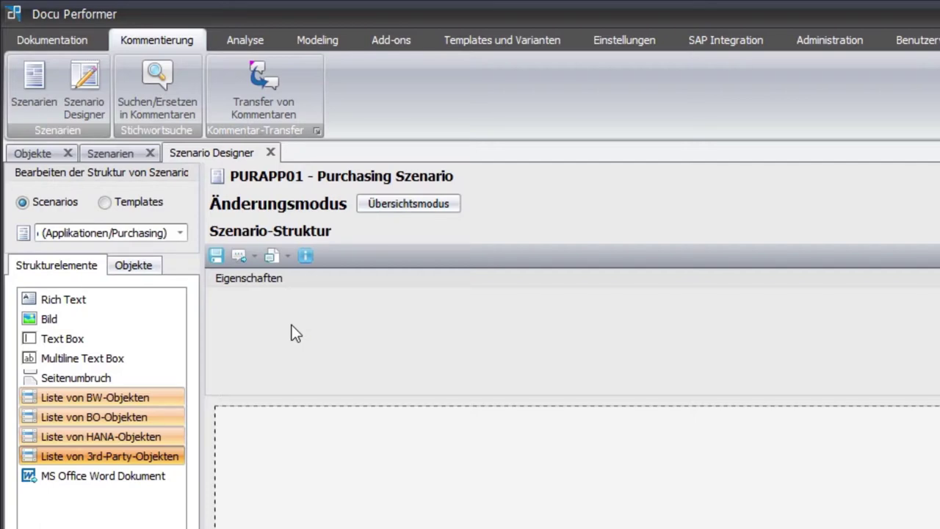
pyautogui.press('Down')
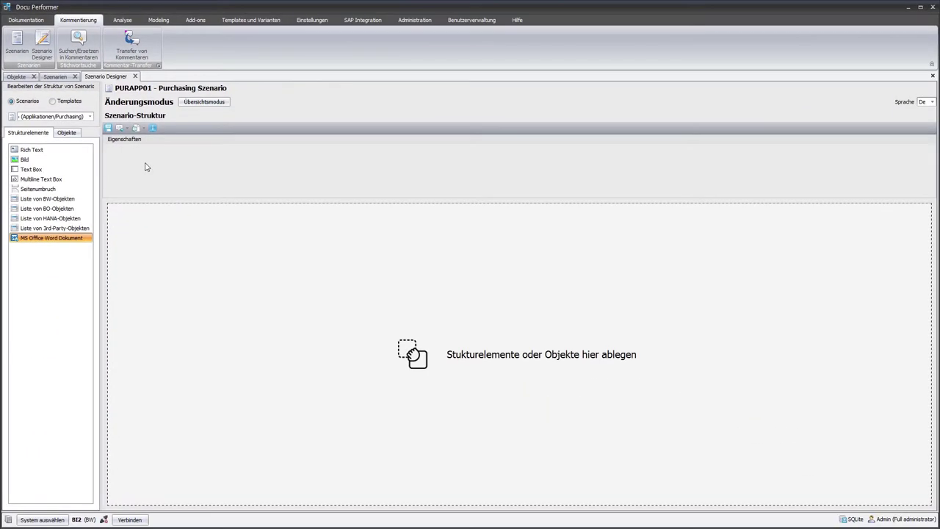
# - Add a Rich Text element to the empty scenario structure with technical name INTRO and description Einleitung
pyautogui.click(82, 303)
pyautogui.moveTo(38, 152); pyautogui.dragTo(171, 245)
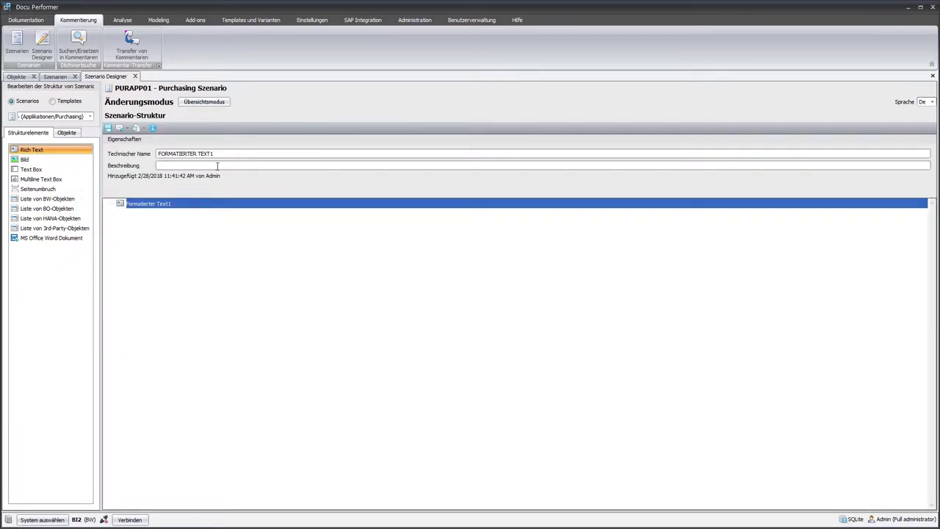
pyautogui.moveTo(224, 154); pyautogui.dragTo(131, 157)
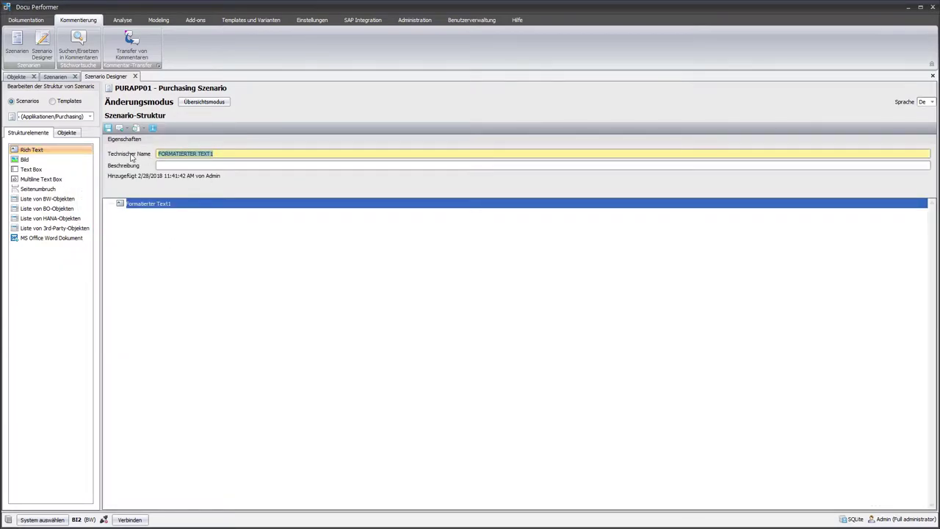
pyautogui.write('INTRO')
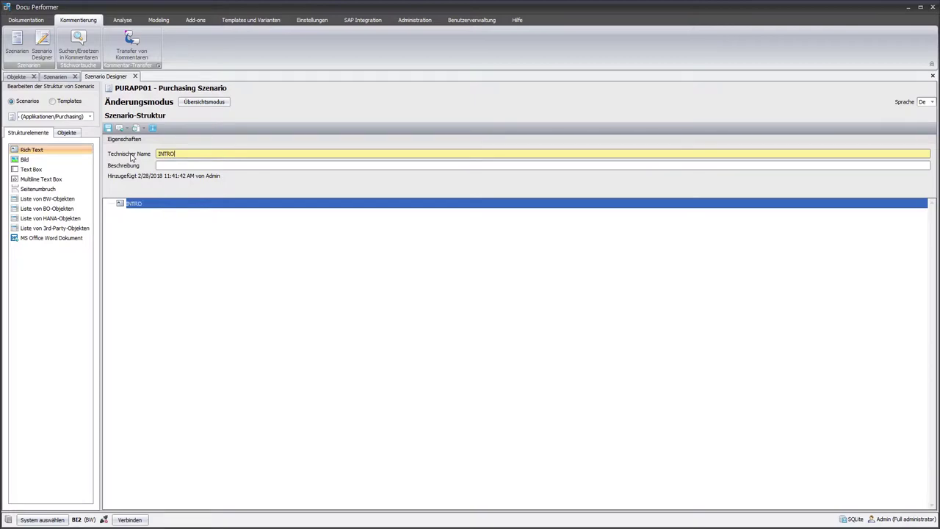
pyautogui.click(193, 166)
pyautogui.write('Einleitung')
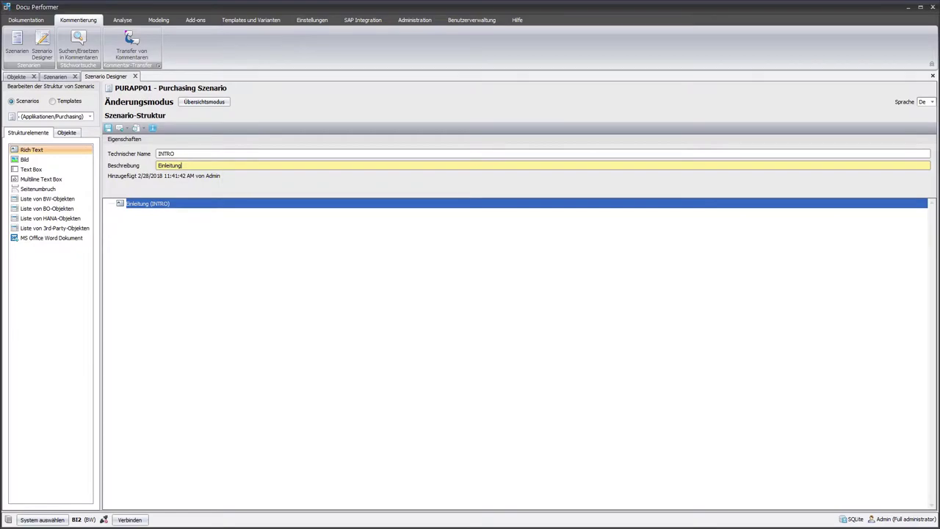
pyautogui.click(190, 239)
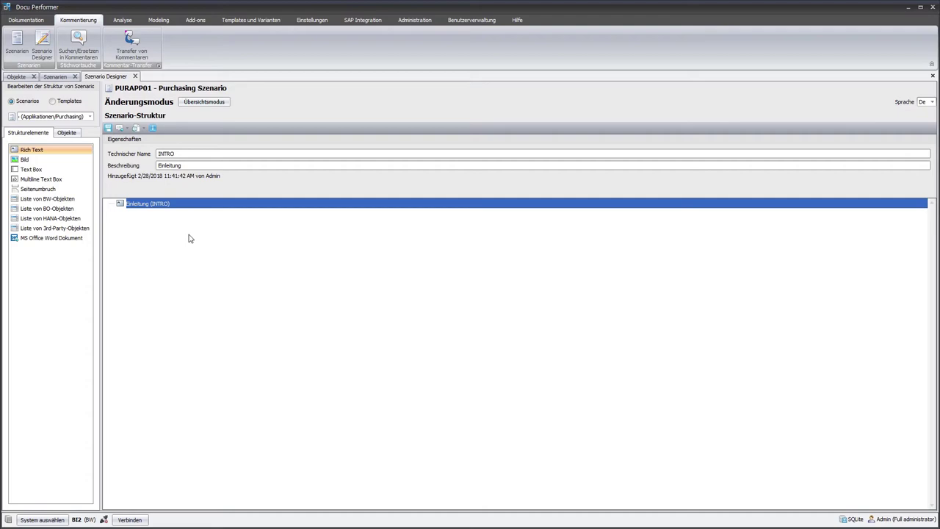
# - Add a second Rich Text element below Einleitung with technical name RESOPONSIBILITIES and description Verantwortlichkeiten
pyautogui.moveTo(188, 238); pyautogui.dragTo(147, 235)
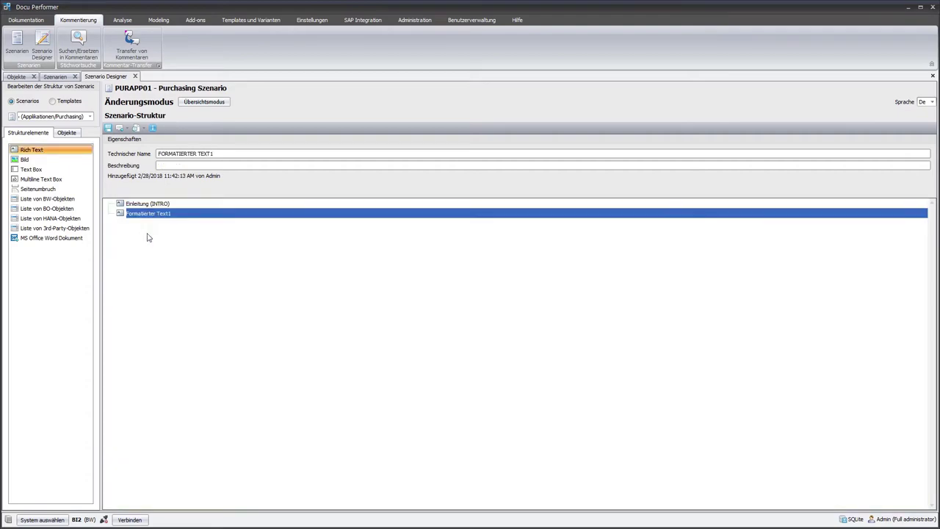
pyautogui.click(231, 151)
pyautogui.write('RESOPONSIBI')
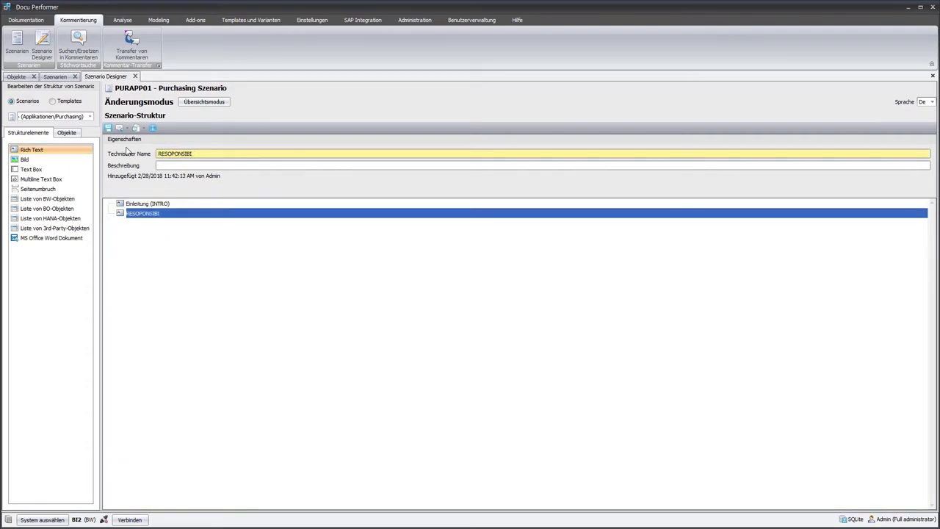
pyautogui.write('LITIES')
pyautogui.click(169, 166)
pyautogui.write('Verantwortlichkeiten')
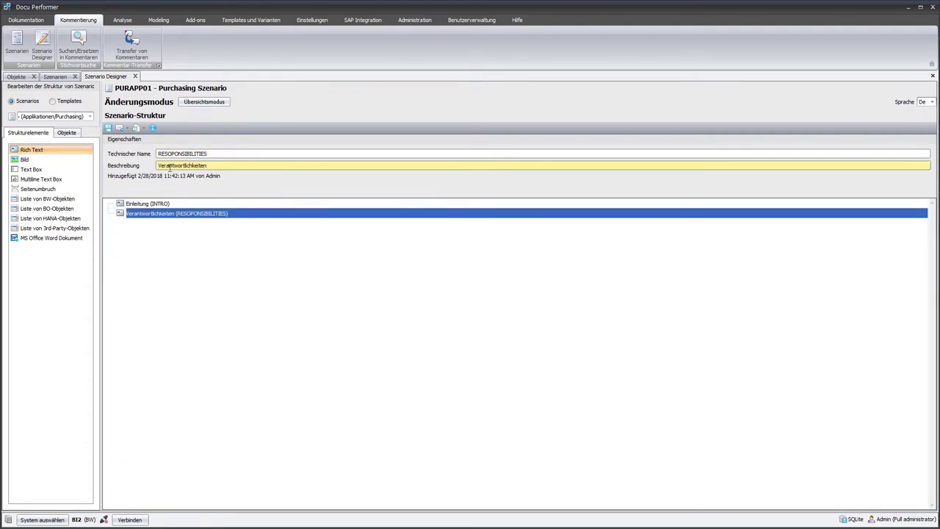
# - Add a third Rich Text element with technical name OVERVIEW_DATAFLOW and description Datenfluss-Übersicht
pyautogui.moveTo(32, 149); pyautogui.dragTo(147, 235)
pyautogui.write('OVERVIEW_DA')
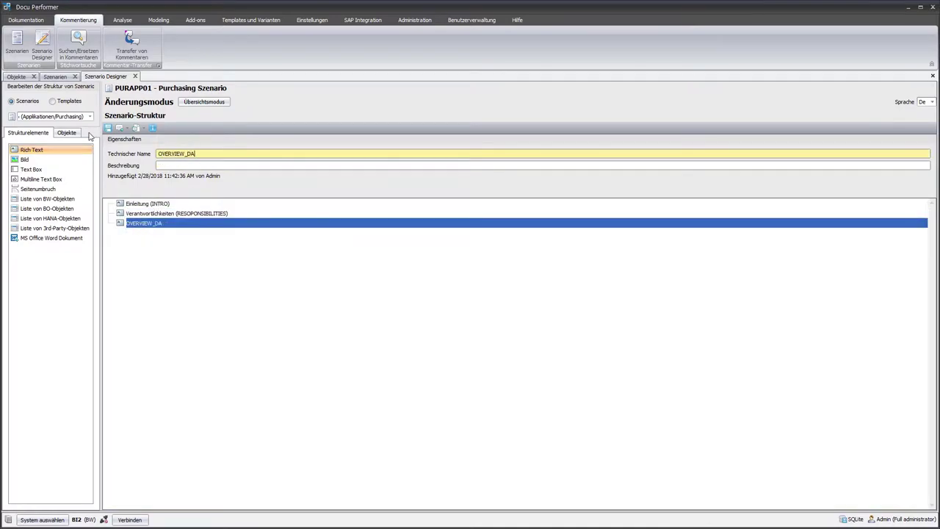
pyautogui.write('TAFLOW')
pyautogui.click(169, 165)
pyautogui.write('Daten')
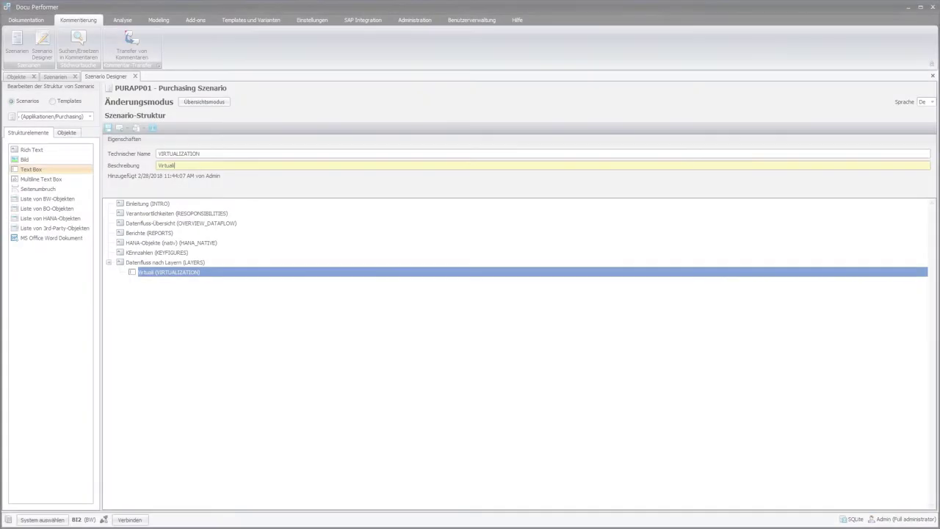
# - Complete the description of the VIRTUALIZATION text box as Virtualization Layer
pyautogui.write('ization ')
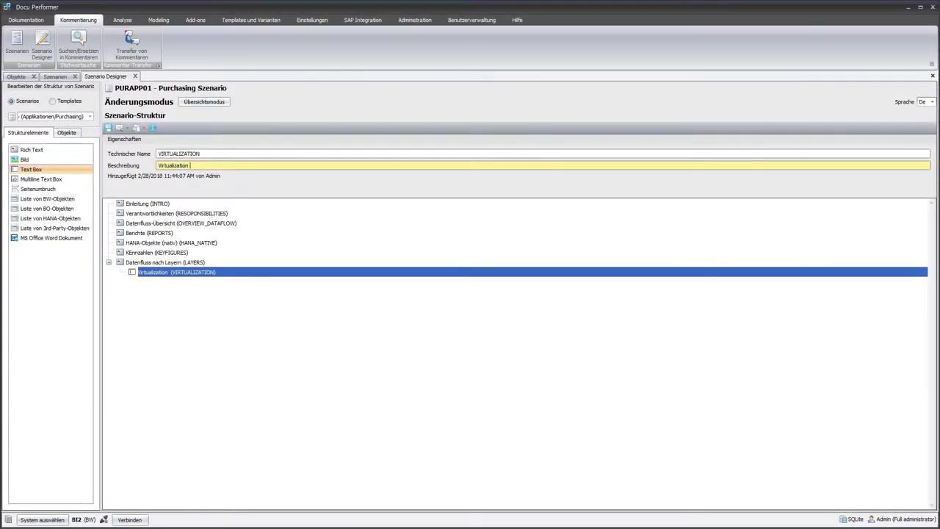
pyautogui.write('Layer')
# - Under Datenfluss nach Layern, add a text box PROPAGATION described as Propagation Layer, and insert another text box below it
pyautogui.doubleClick(31, 169)
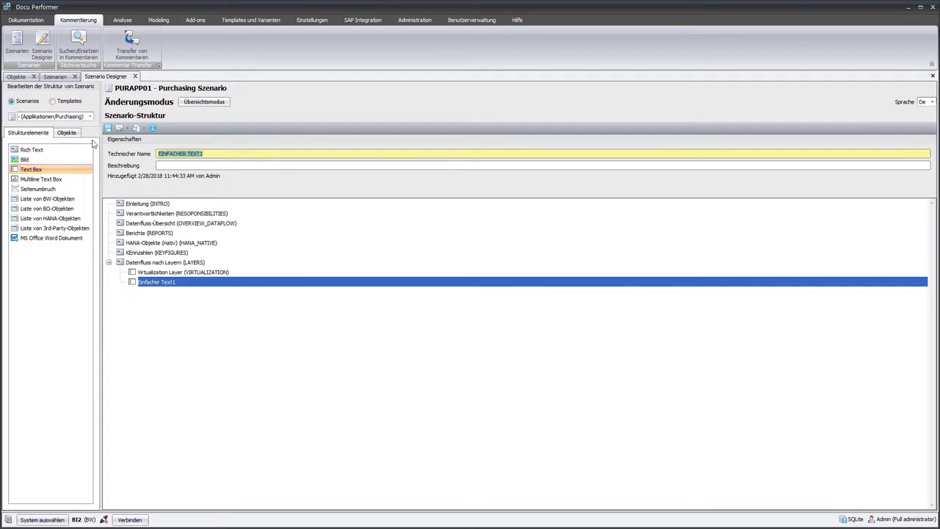
pyautogui.write('PROPAGATION')
pyautogui.press('Tab')
pyautogui.write('Propagation Layer')
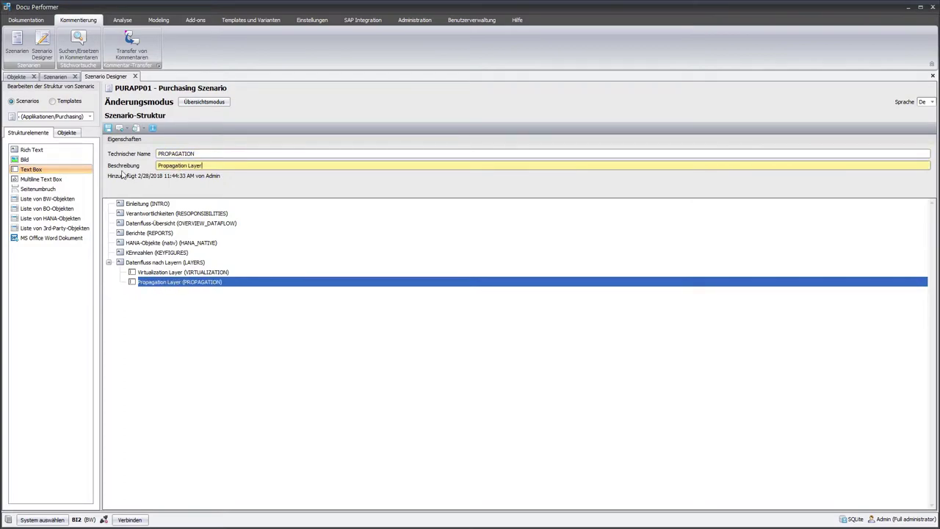
pyautogui.doubleClick(31, 169)
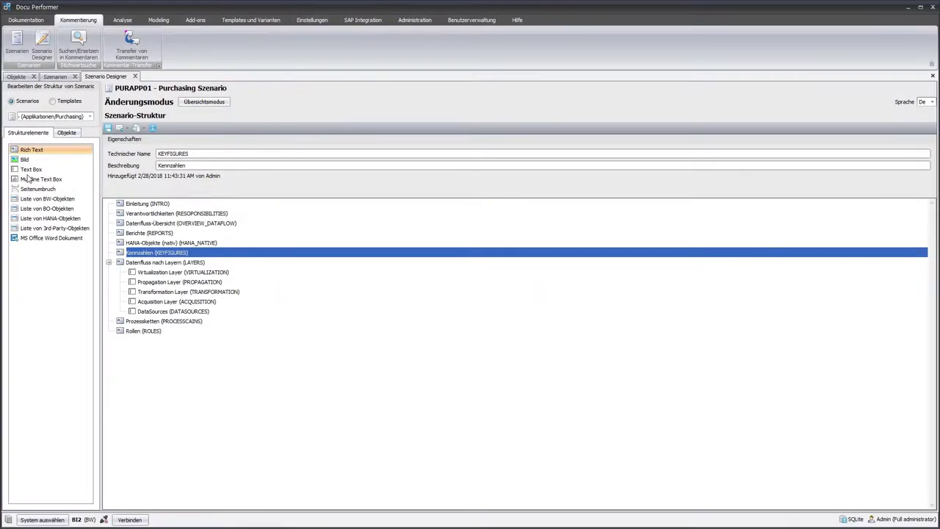
# - Insert Seitenumbruch elements after Verantwortlichkeiten and each following chapter up to Kennzahlen, and between the layer text boxes under Datenfluss nach Layern
pyautogui.doubleClick(31, 190)
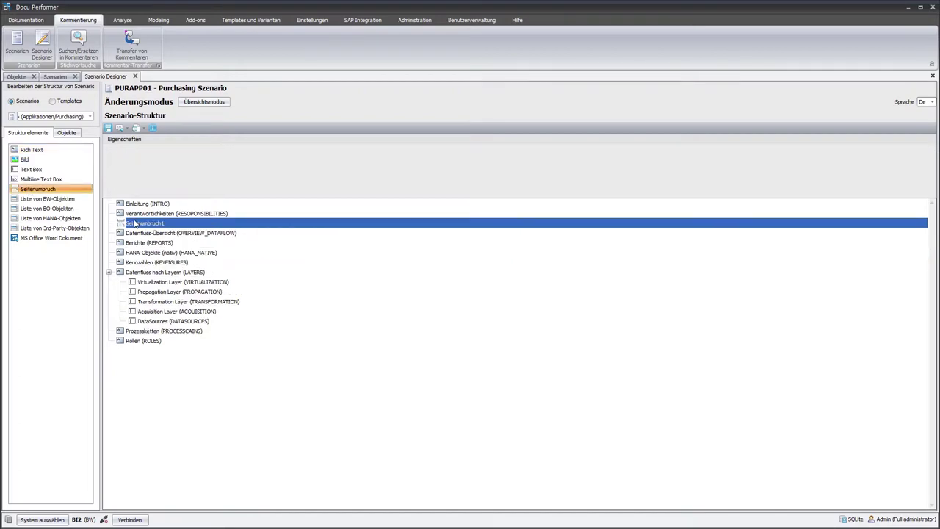
pyautogui.doubleClick(44, 191)
pyautogui.doubleClick(36, 189)
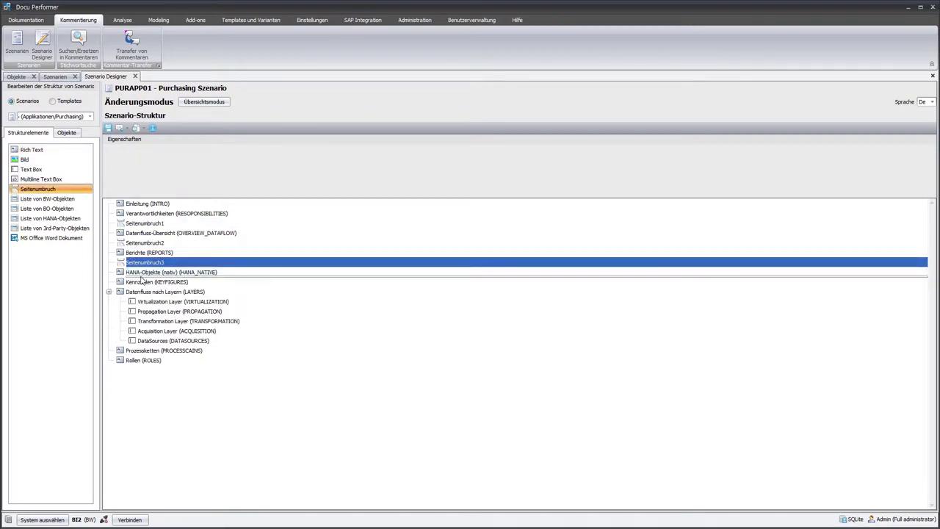
pyautogui.doubleClick(31, 189)
pyautogui.doubleClick(25, 191)
pyautogui.doubleClick(28, 189)
pyautogui.doubleClick(38, 190)
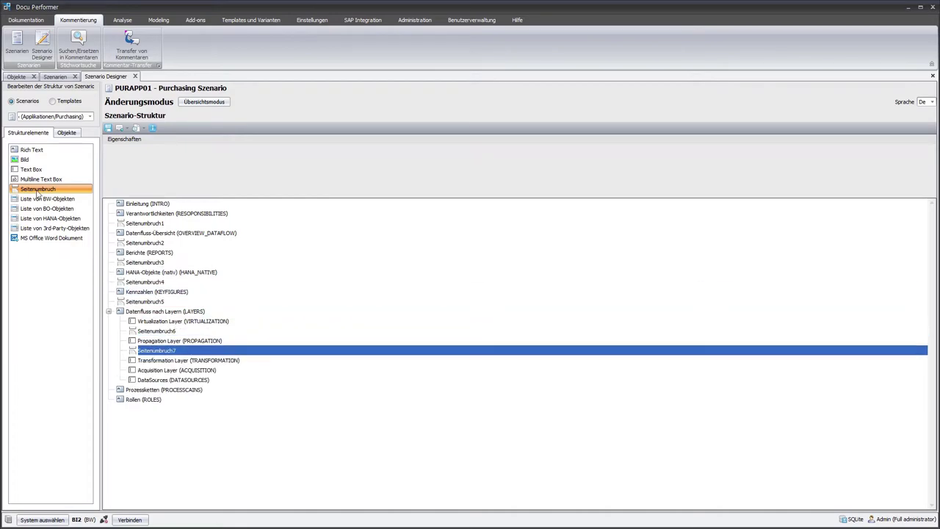
pyautogui.doubleClick(35, 191)
pyautogui.doubleClick(34, 192)
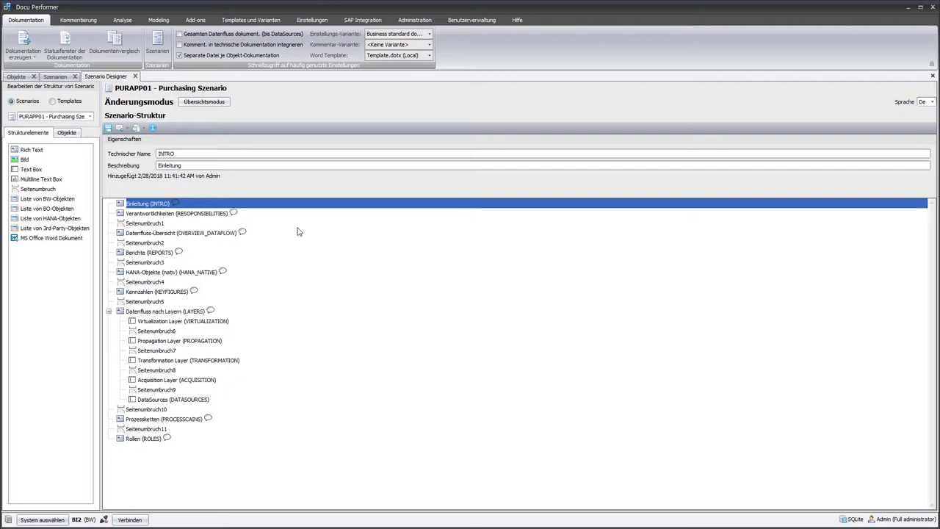
# - Open the content of the Einleitung (INTRO) element and save it
pyautogui.rightClick(278, 205)
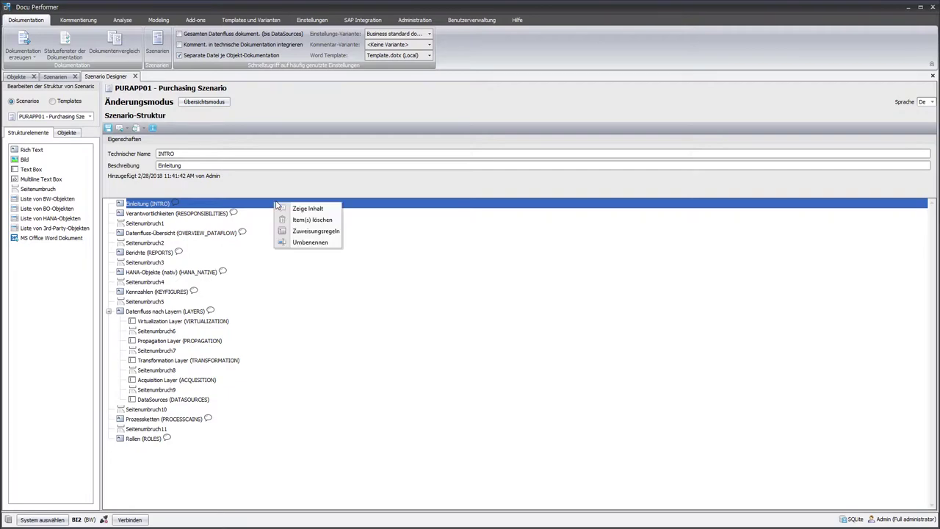
pyautogui.click(327, 211)
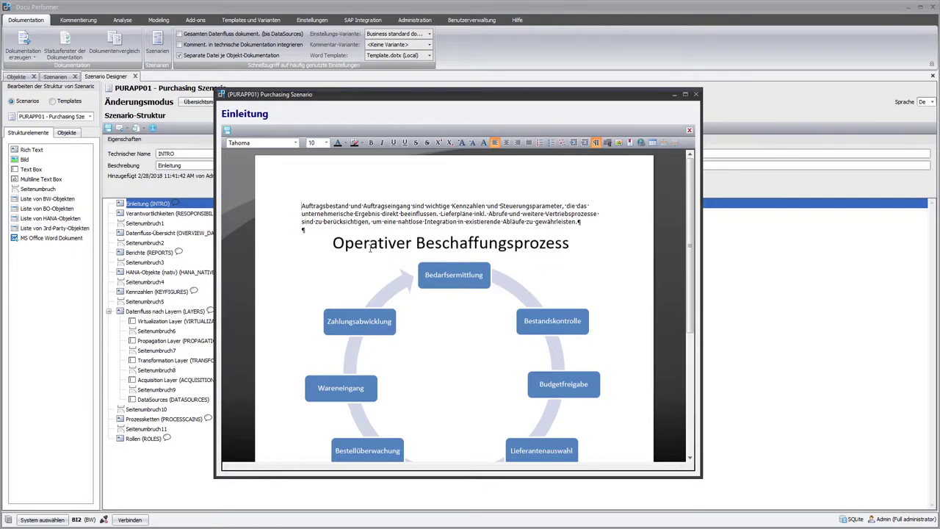
pyautogui.click(227, 131)
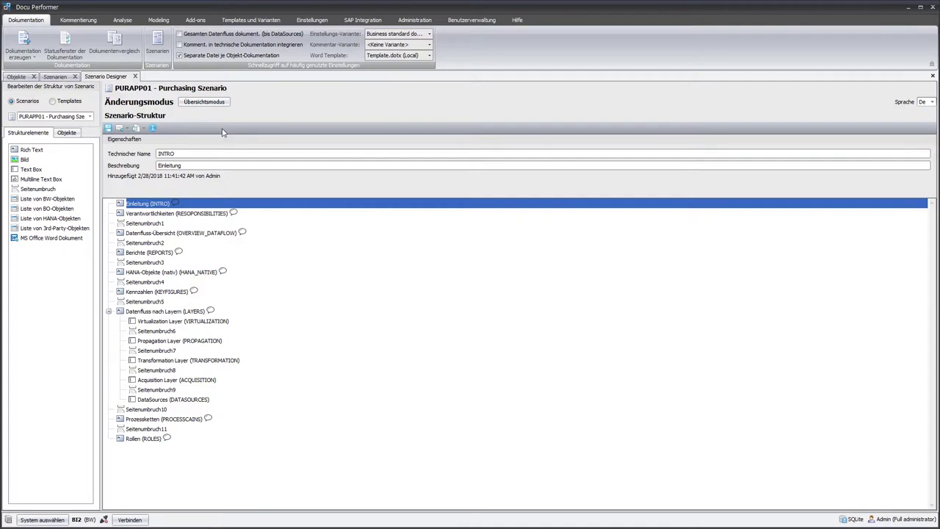
# - Switch the scenario to Übersichtsmodus, open the Einleitung chapter for editing from the scenario overview, and save it
pyautogui.click(227, 104)
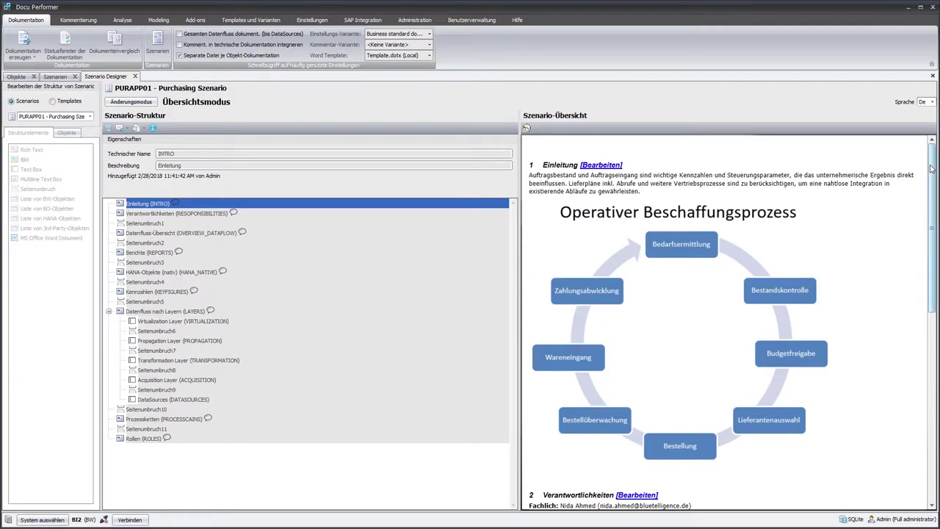
pyautogui.moveTo(931, 174); pyautogui.dragTo(905, 158)
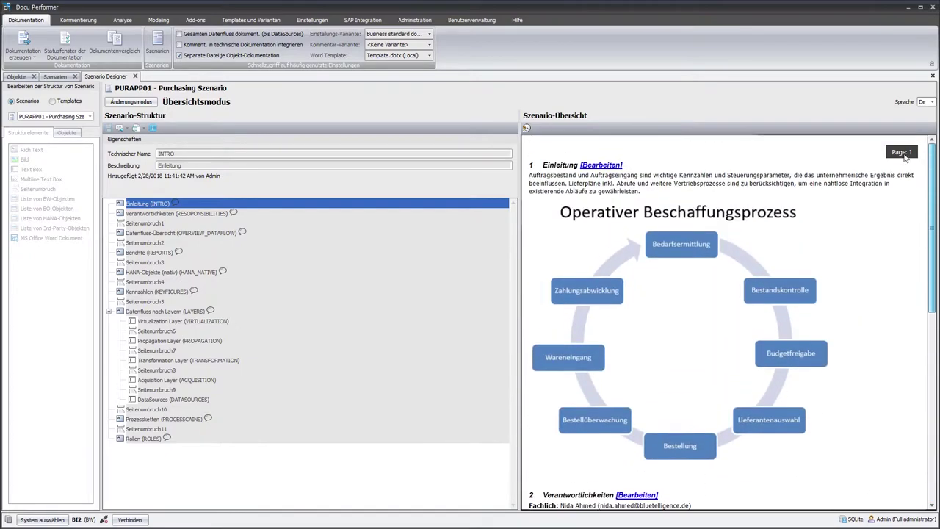
pyautogui.click(608, 166)
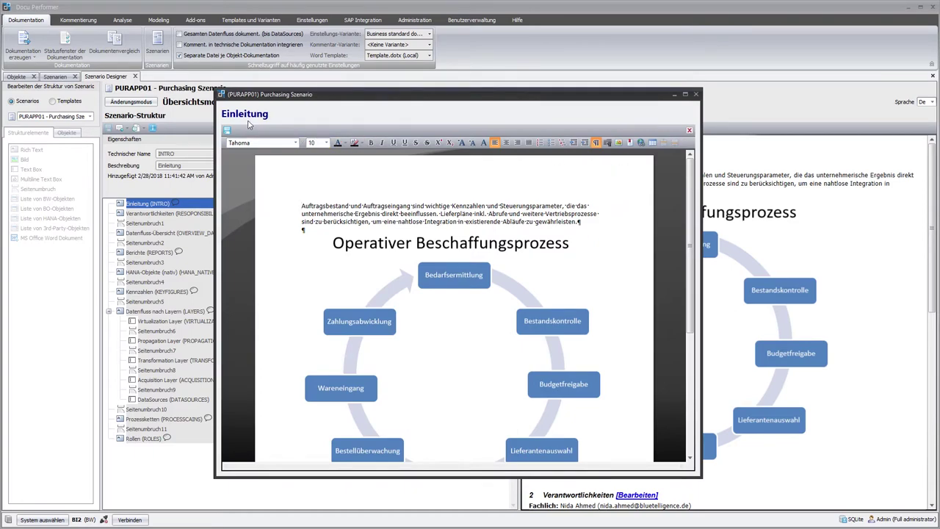
pyautogui.click(226, 132)
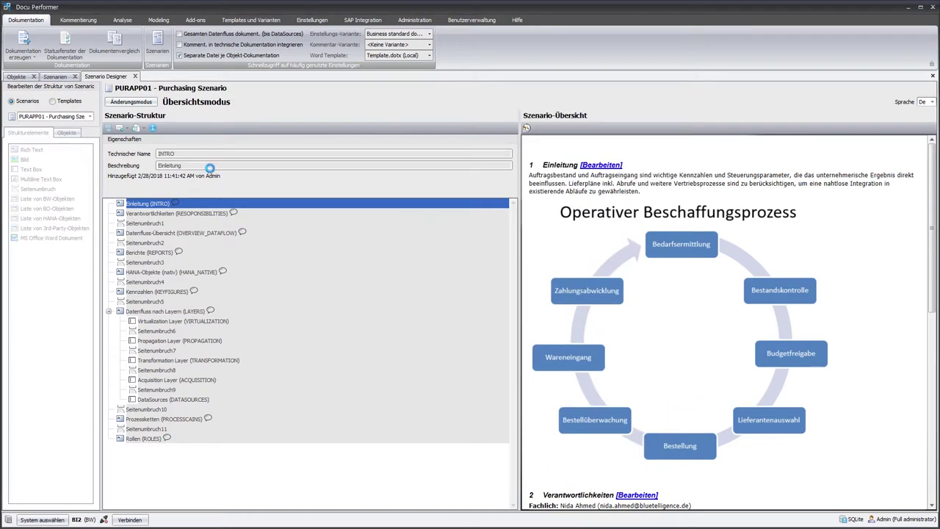
# - Define an assignment rule by object type for Berichte (REPORTS) covering BW Queries and BO Analysis for Office (Arbeitsmappen)
pyautogui.click(137, 234)
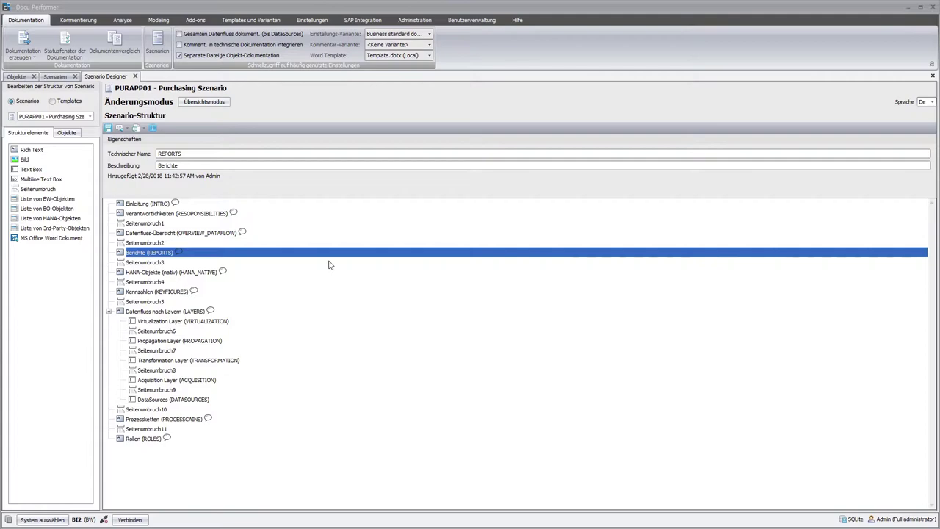
pyautogui.rightClick(252, 255)
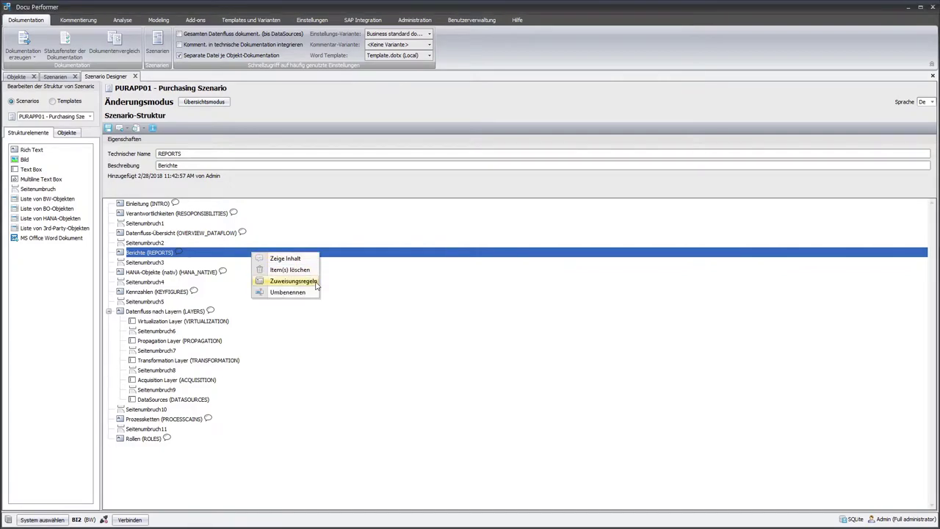
pyautogui.click(318, 282)
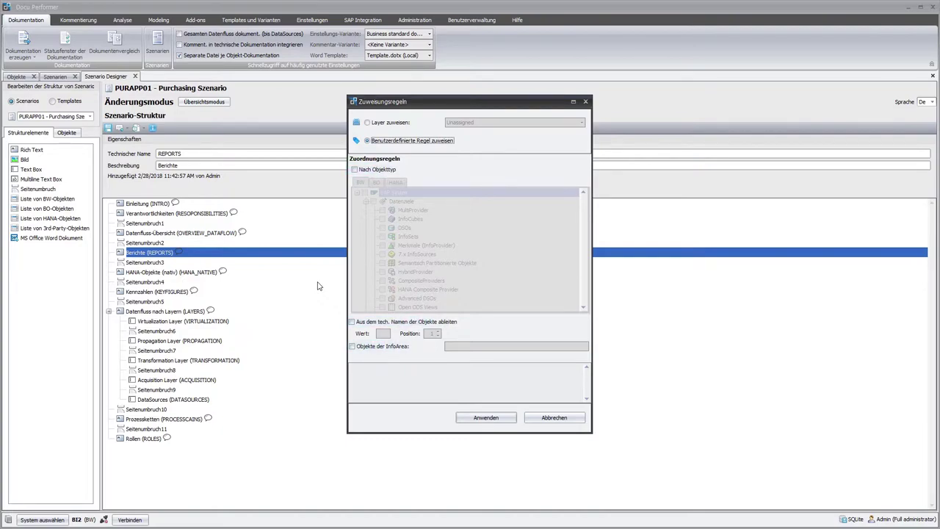
pyautogui.click(356, 169)
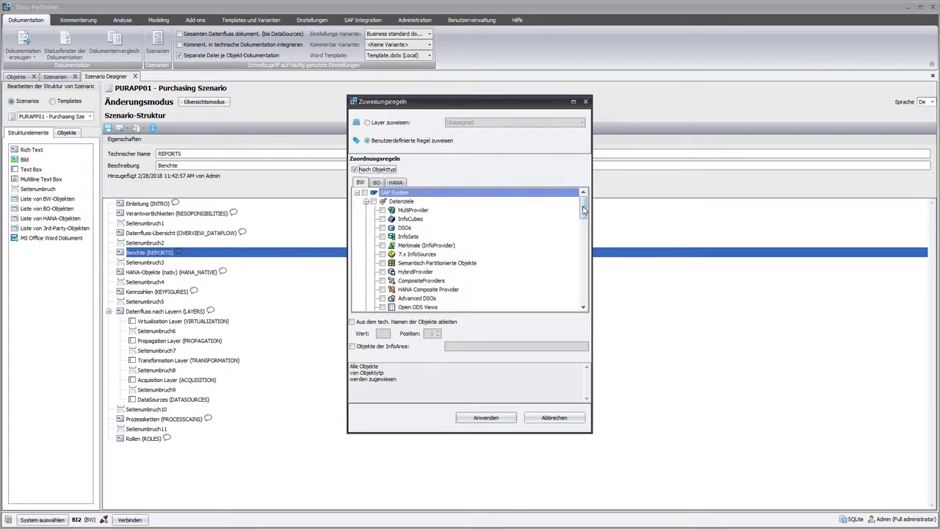
pyautogui.moveTo(584, 210); pyautogui.dragTo(583, 244)
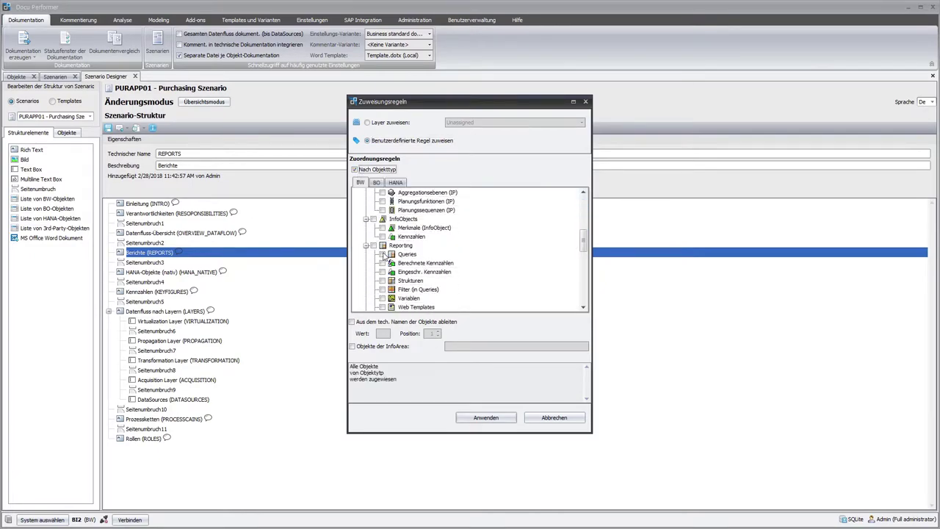
pyautogui.click(383, 254)
pyautogui.click(376, 182)
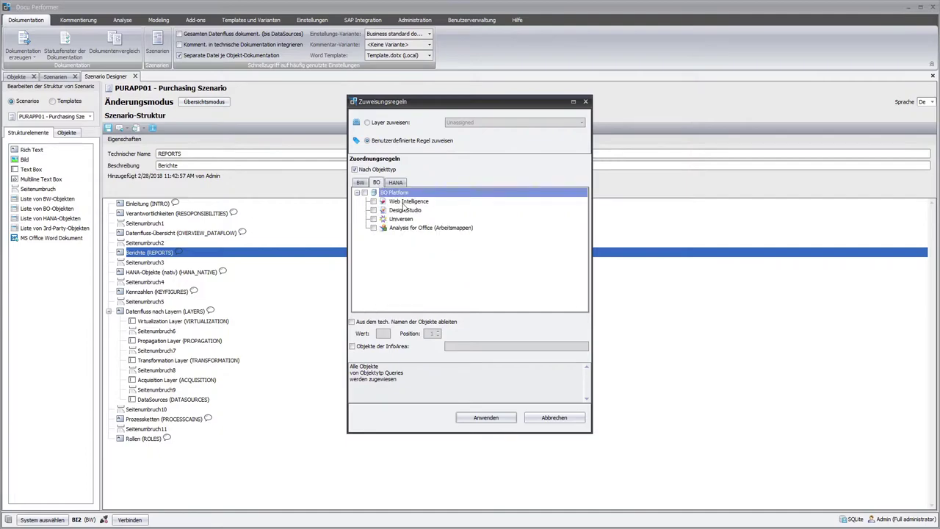
pyautogui.click(374, 228)
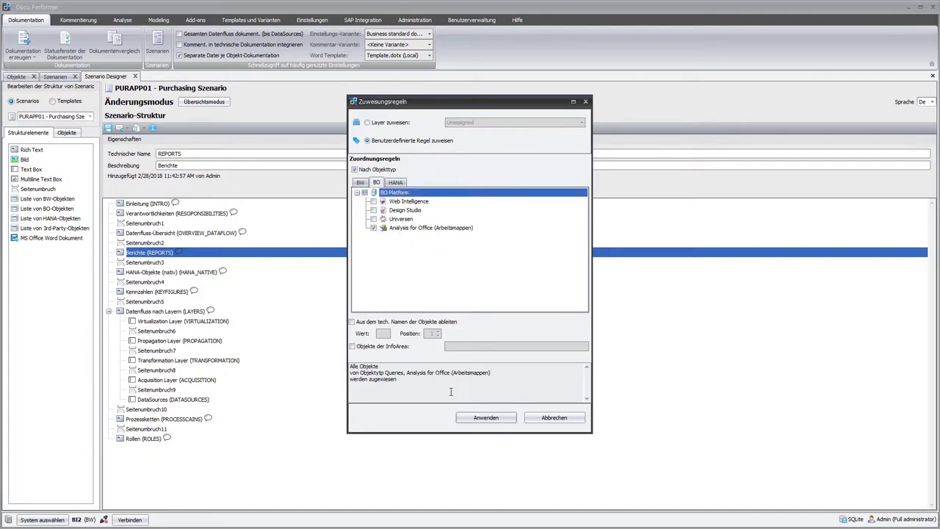
pyautogui.click(499, 419)
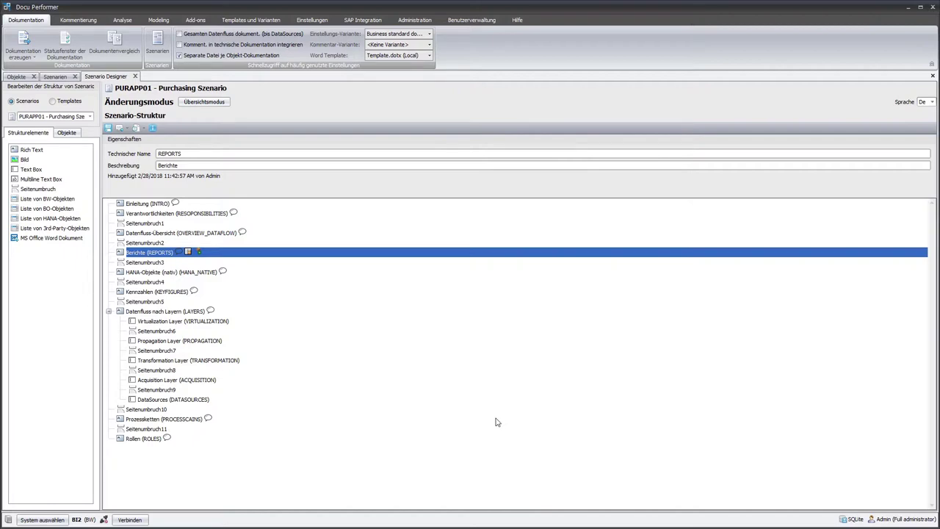
# - Give Datenfluss-Übersicht an assignment rule for HANA Composite Provider objects with V at position 1 of the technical name in InfoArea YB_EPM
pyautogui.click(184, 234)
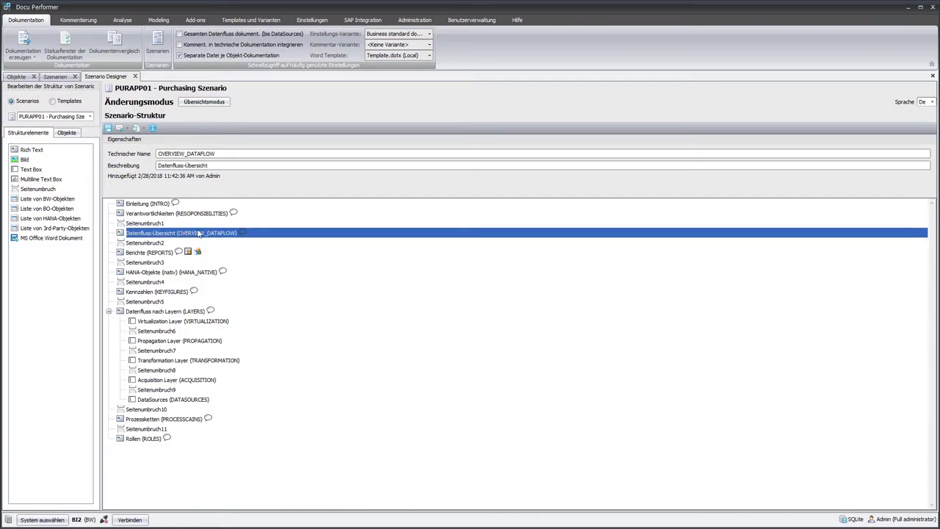
pyautogui.rightClick(199, 234)
pyautogui.click(250, 262)
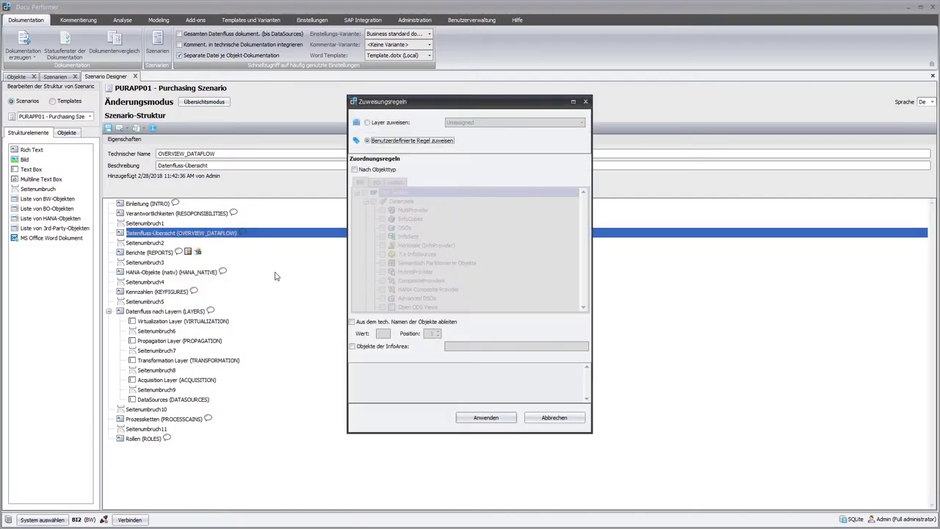
pyautogui.click(374, 171)
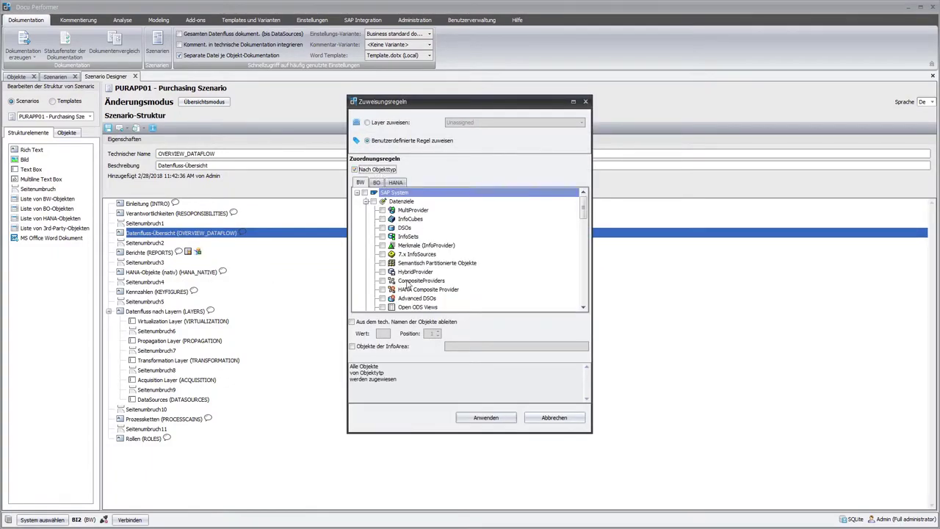
pyautogui.click(382, 290)
pyautogui.click(352, 322)
pyautogui.click(380, 333)
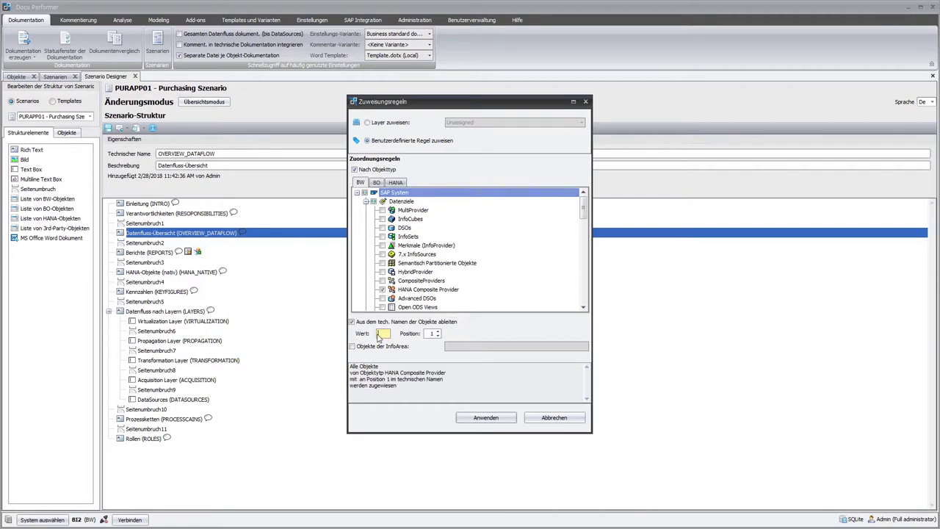
pyautogui.write('V')
pyautogui.click(383, 346)
pyautogui.click(455, 346)
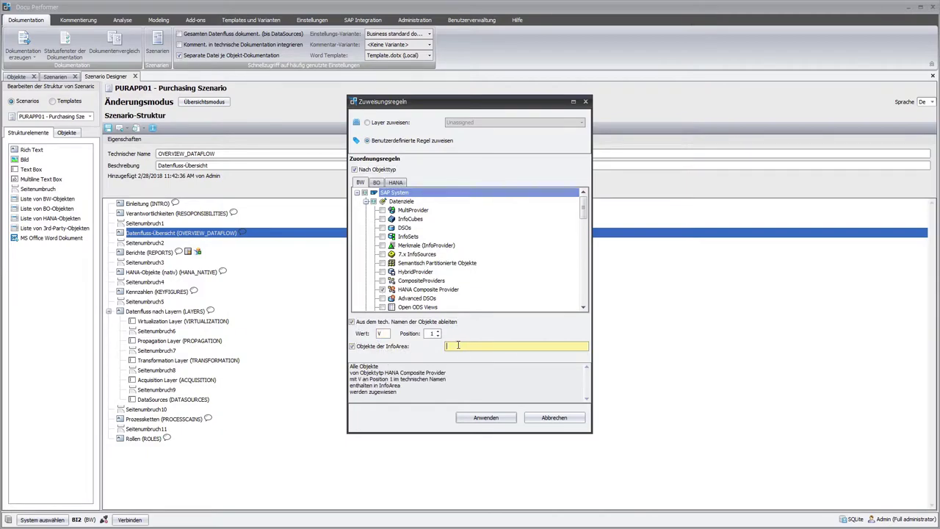
pyautogui.write('YB_EPM')
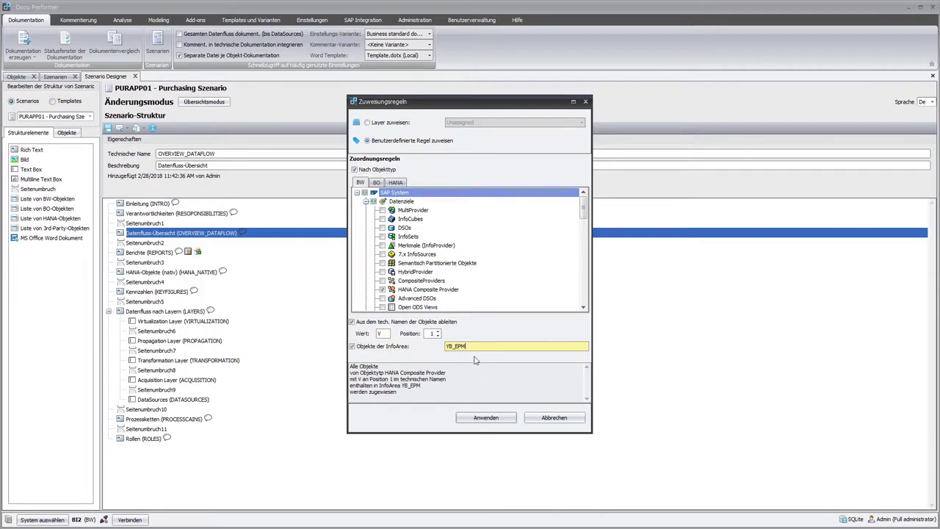
pyautogui.click(484, 419)
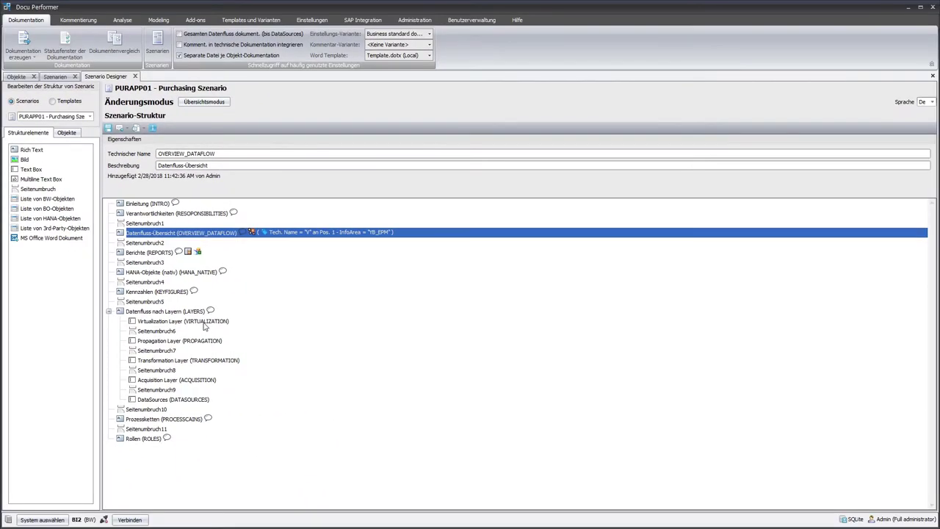
# - Assign the Virtualization layer to the Virtualization Layer text box through its assignment rules
pyautogui.click(312, 388)
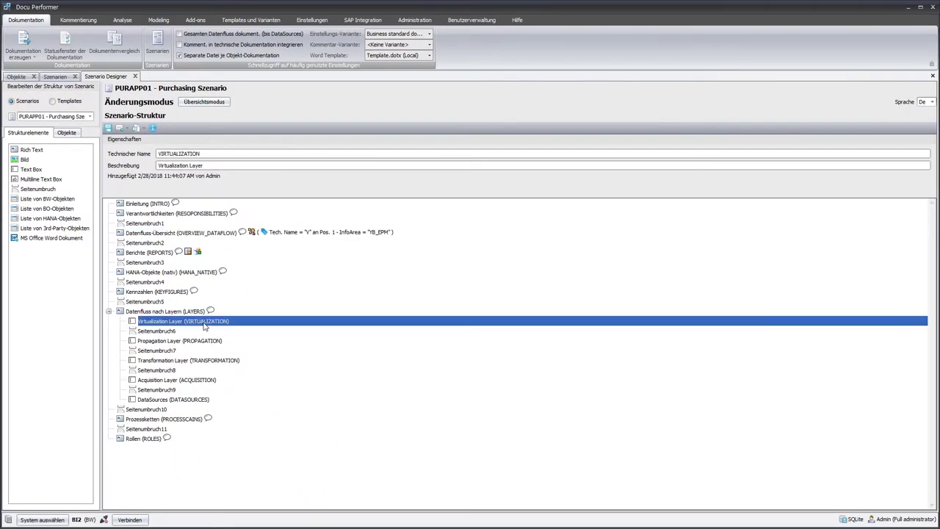
pyautogui.rightClick(204, 327)
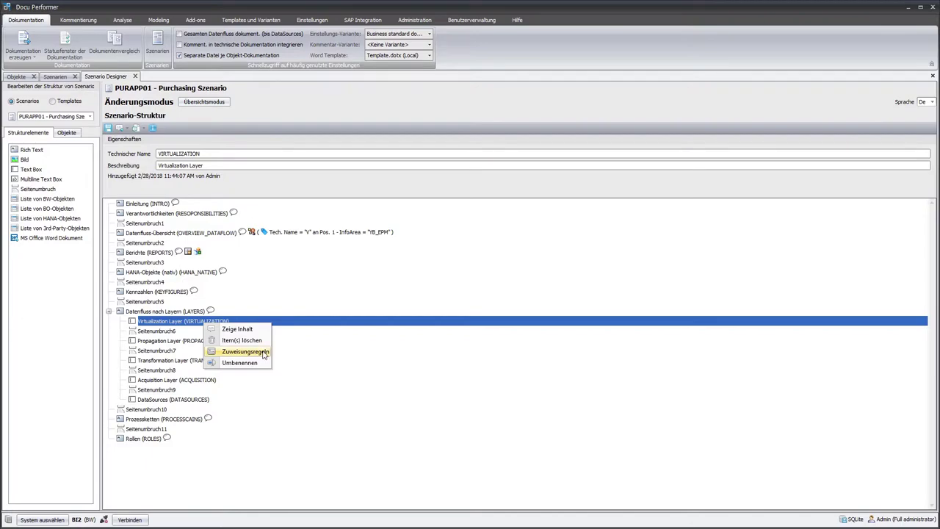
pyautogui.click(245, 351)
pyautogui.click(404, 123)
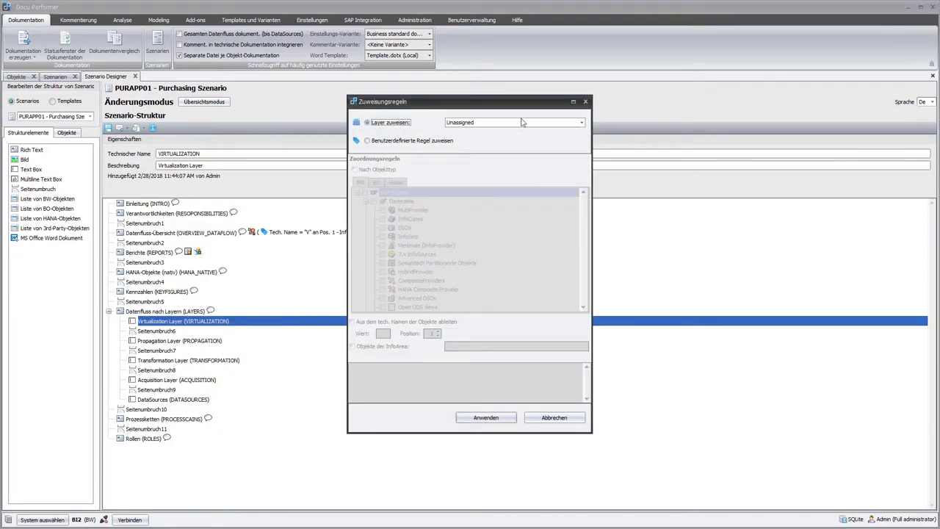
pyautogui.click(580, 123)
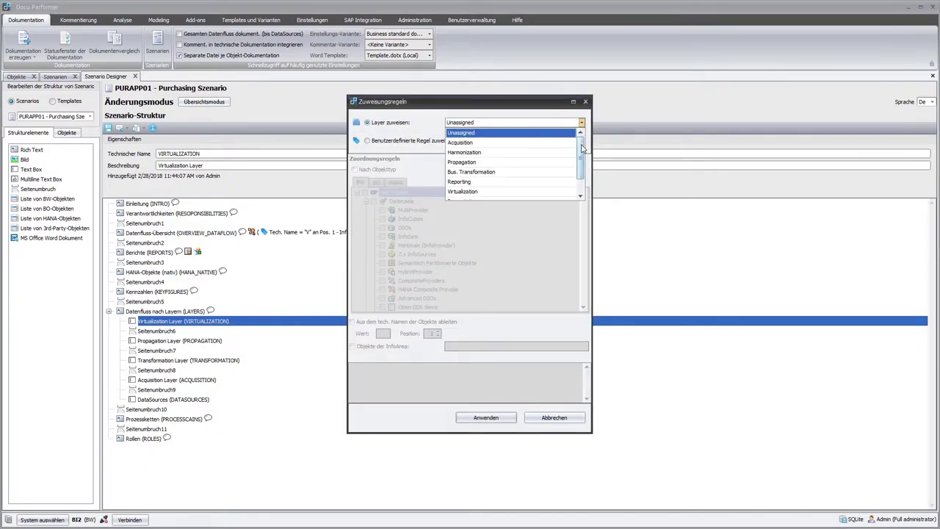
pyautogui.click(547, 190)
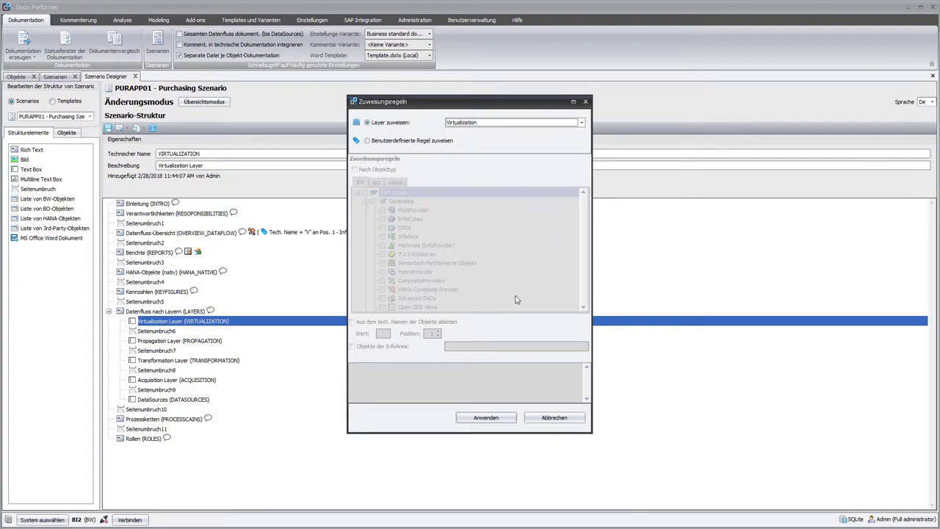
pyautogui.click(486, 418)
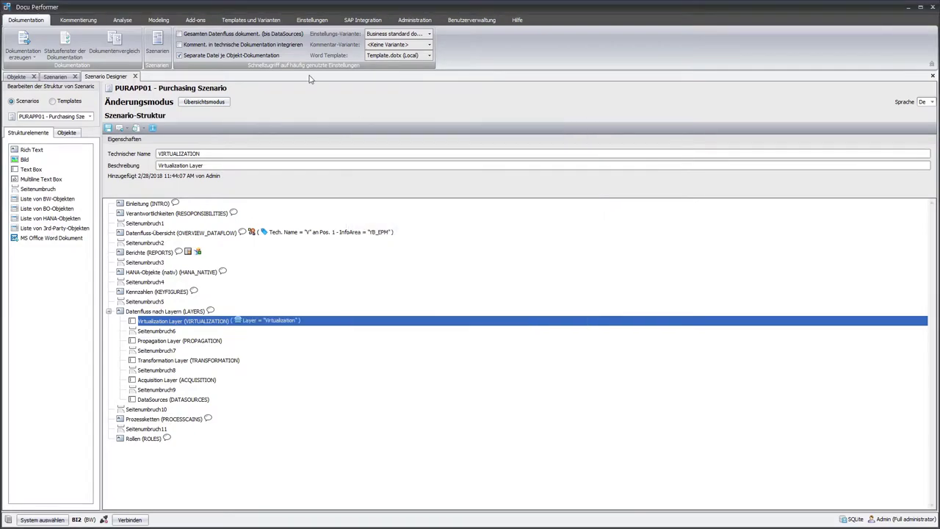
# - Open the layer maintenance view and examine the defined layers and their order
pyautogui.click(250, 20)
pyautogui.click(356, 44)
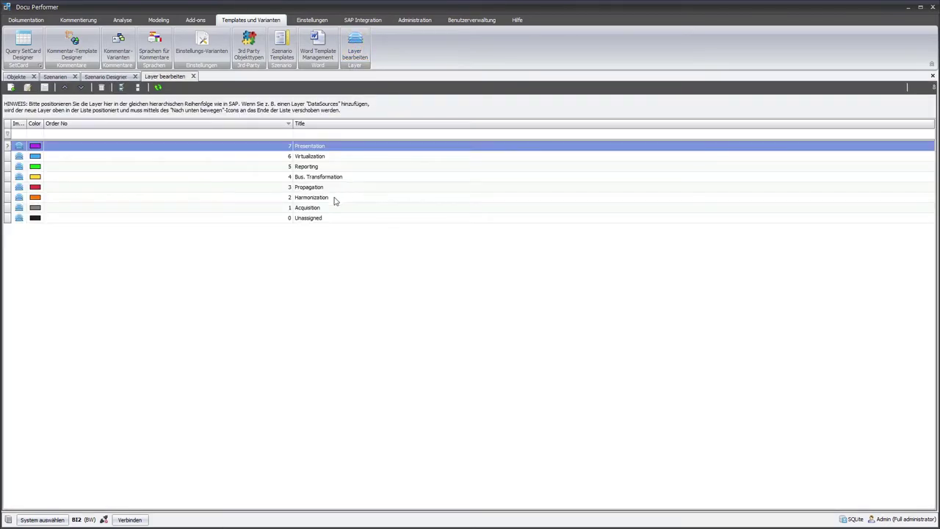
pyautogui.doubleClick(289, 163)
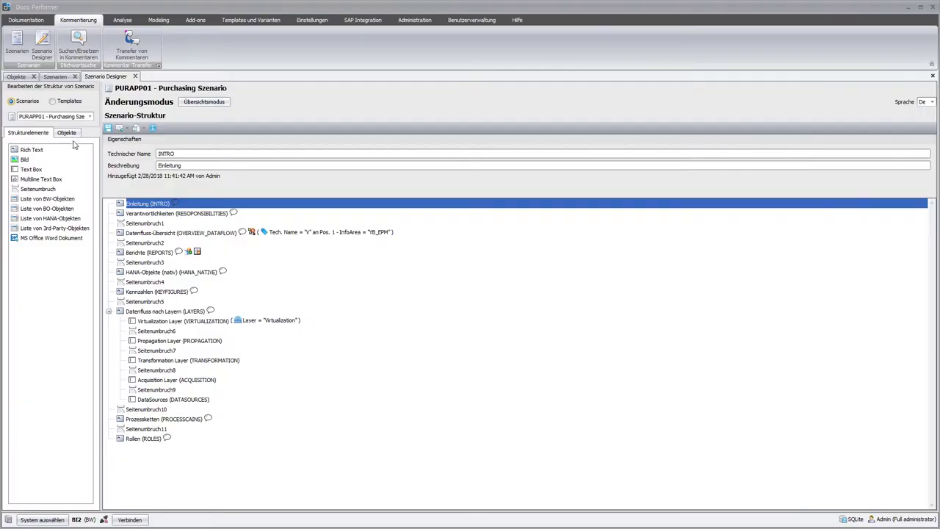
# - Switch the Szenario Designer to its object selection and choose BI2 as the source system
pyautogui.click(67, 133)
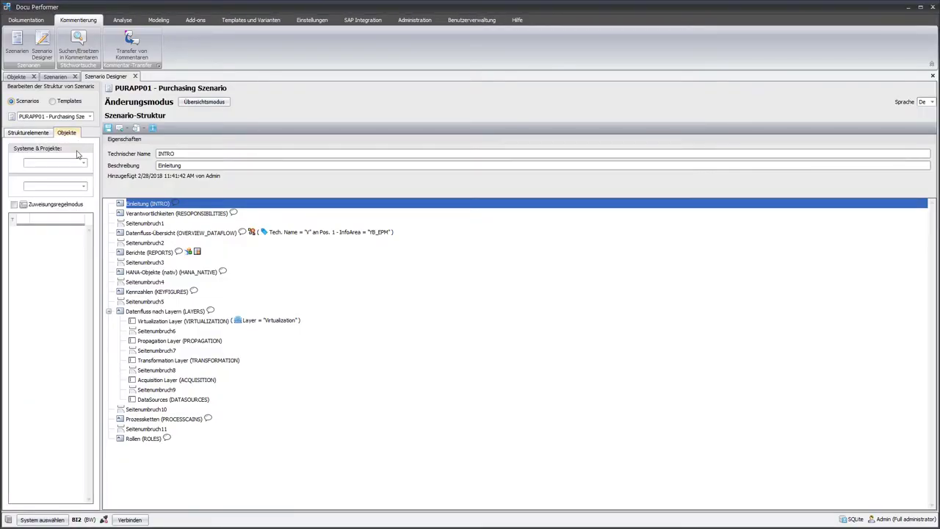
pyautogui.click(84, 163)
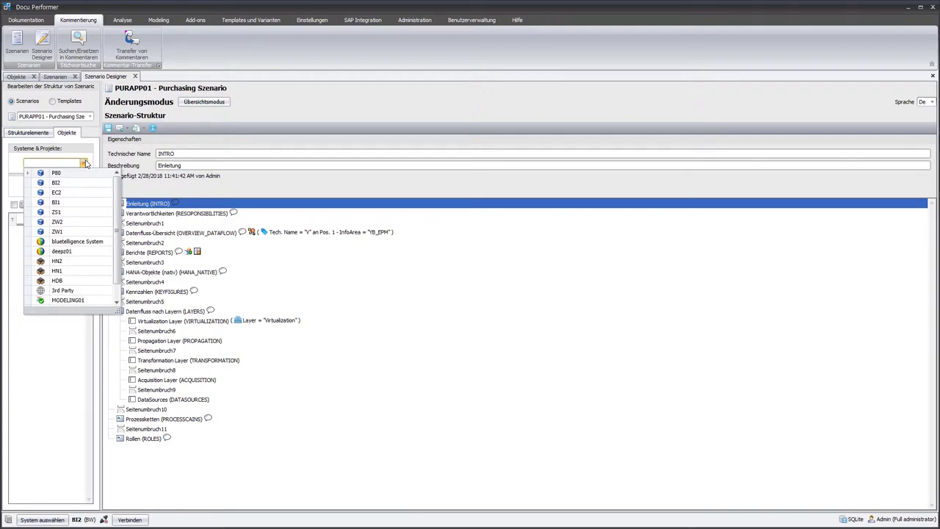
pyautogui.moveTo(117, 188); pyautogui.dragTo(116, 206)
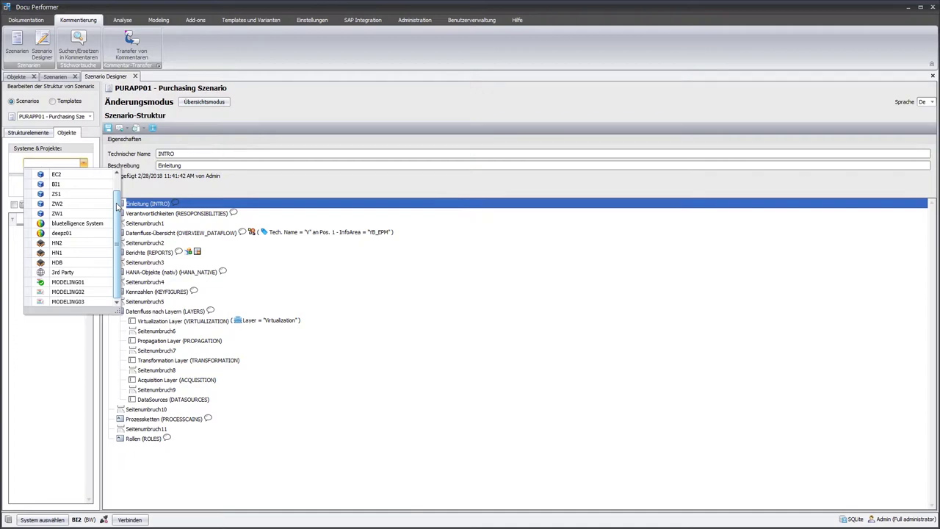
pyautogui.moveTo(118, 205); pyautogui.dragTo(118, 187)
pyautogui.click(73, 184)
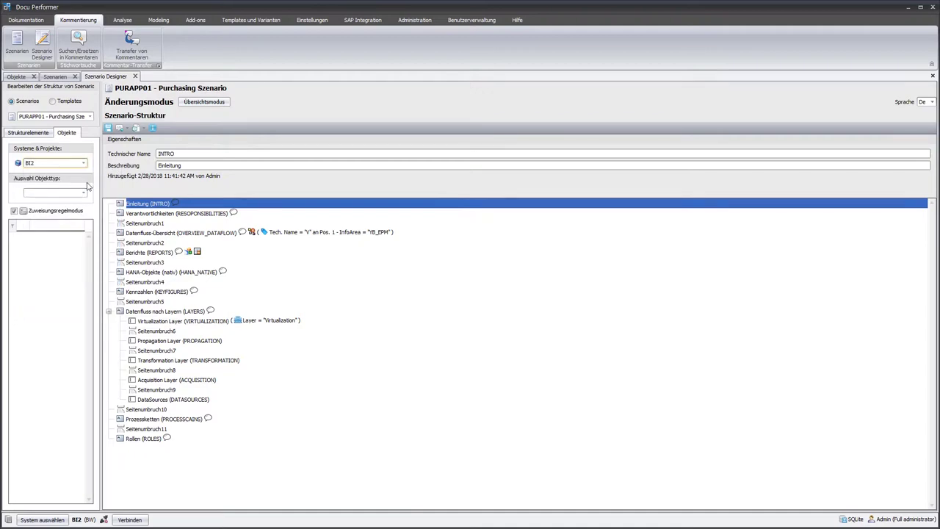
# - Filter the Queries by VEPM and insert VEPM_H001_Q0001 into the scenario structure using the Zuweisungsregelmodus
pyautogui.click(83, 192)
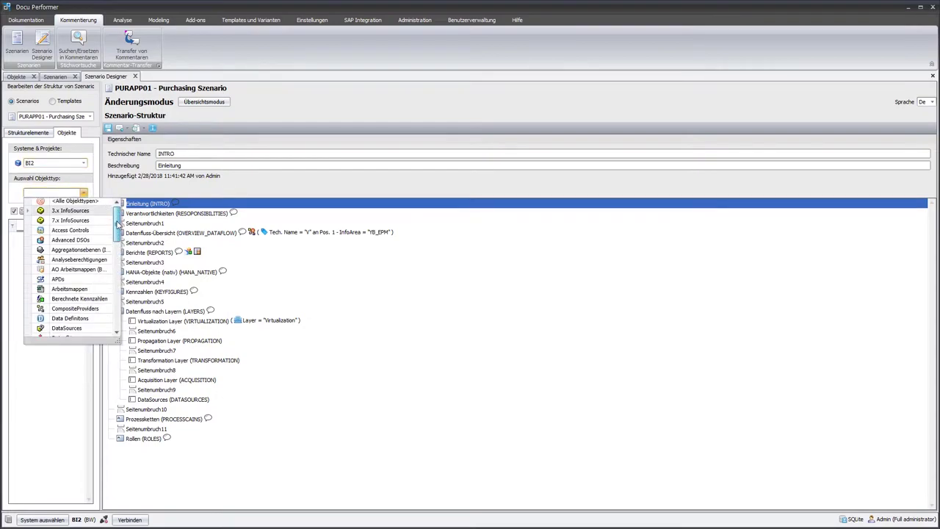
pyautogui.scroll(-8, 88, 292)
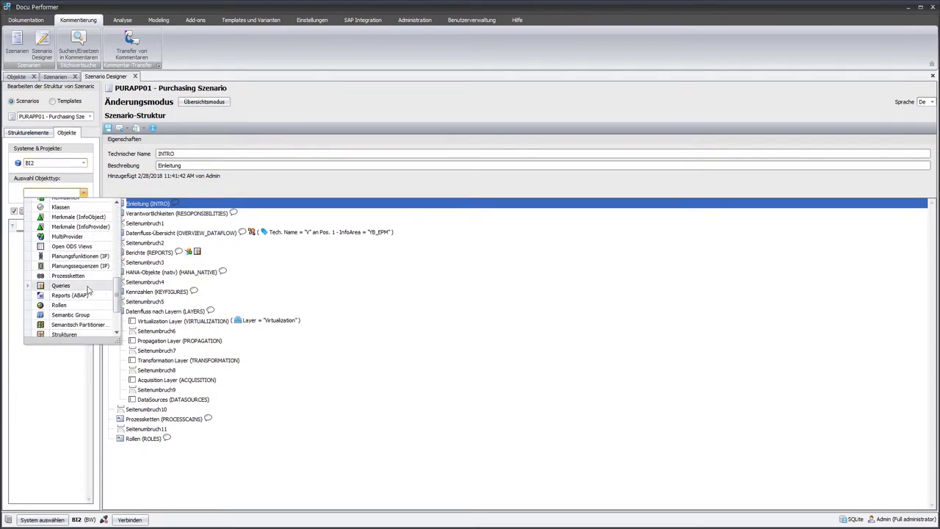
pyautogui.click(86, 287)
pyautogui.click(48, 224)
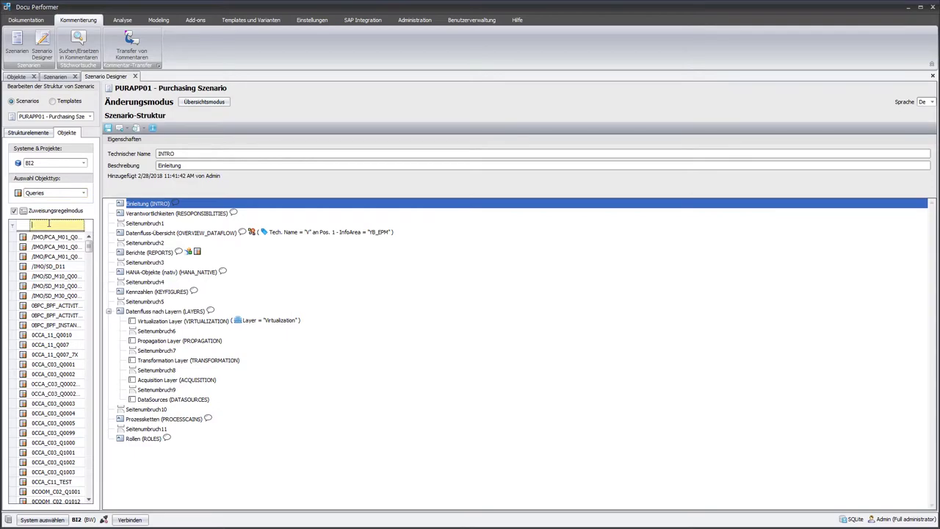
pyautogui.write('VEPM')
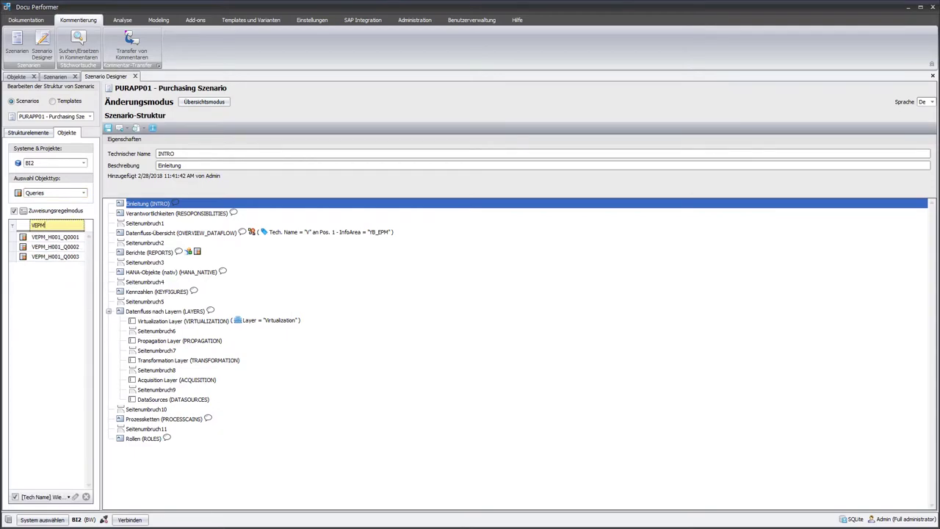
pyautogui.write('_')
pyautogui.moveTo(52, 237); pyautogui.dragTo(133, 472)
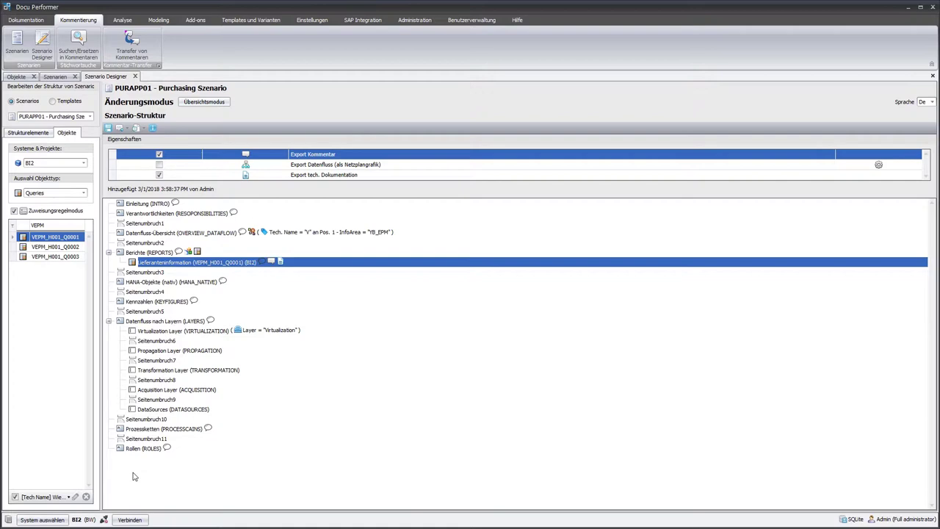
# - Turn off the Zuweisungsregelmodus and add the three VEPM_H001 queries under Einleitung
pyautogui.click(44, 213)
pyautogui.keyDown('shift'); pyautogui.click(44, 257); pyautogui.keyUp('shift')
pyautogui.moveTo(43, 244); pyautogui.dragTo(154, 209)
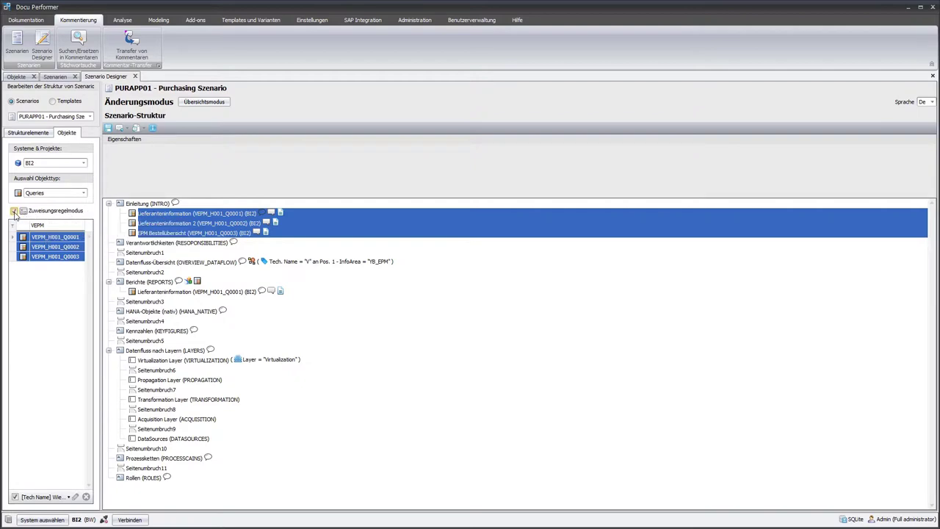
# - With the Zuweisungsregelmodus on again, move the three queries from Einleitung to Berichte and remove the duplicate VEPM_H001_Q0001
pyautogui.click(14, 211)
pyautogui.moveTo(155, 214); pyautogui.dragTo(168, 286)
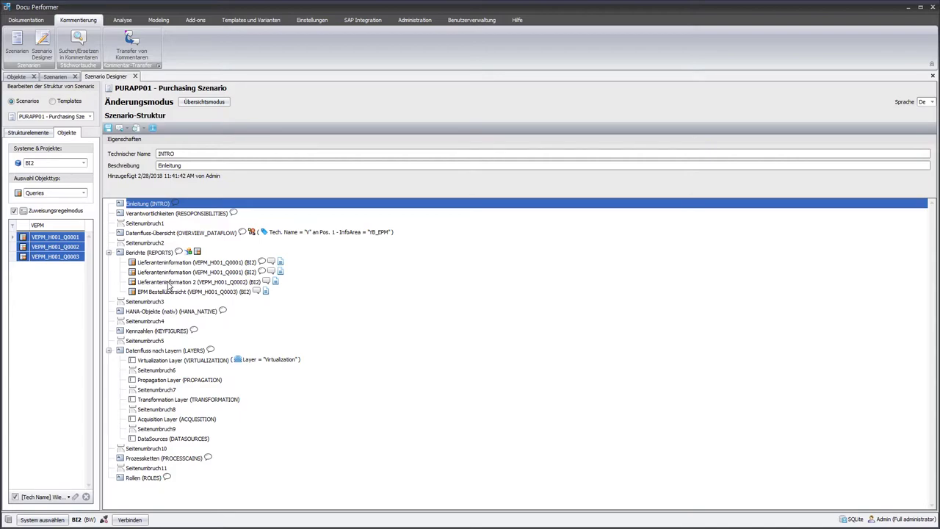
pyautogui.click(166, 265)
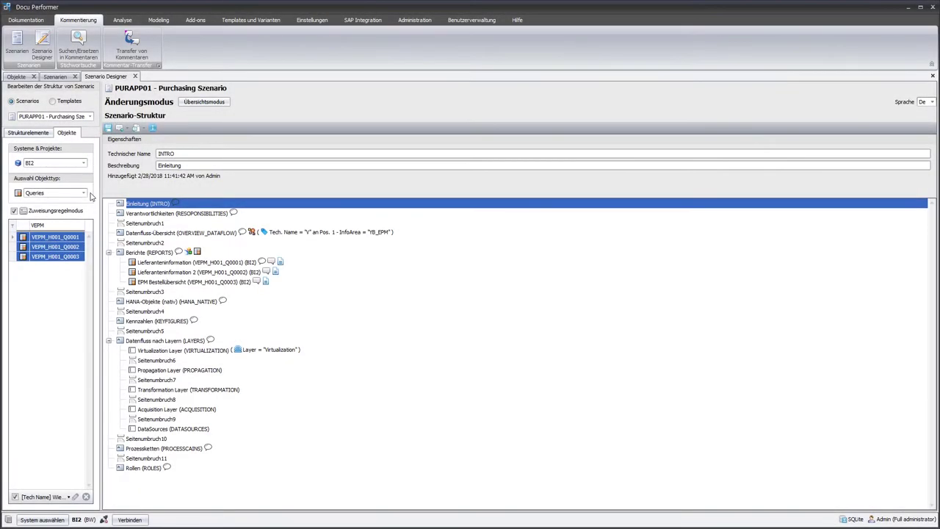
# - Change the object type to Berechnete Kennzahlen and add VEPM_H001_CK001 and VEPM_H001_CK002 to the scenario structure
pyautogui.click(83, 192)
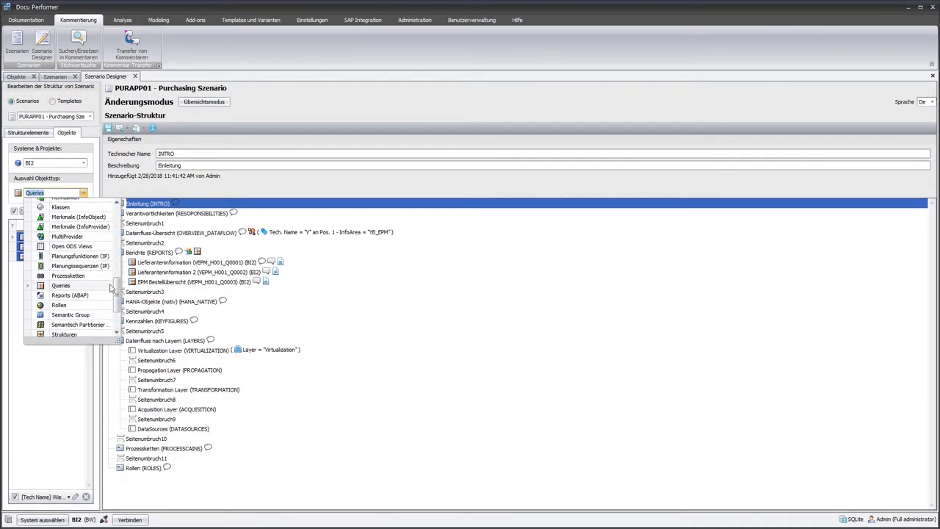
pyautogui.moveTo(118, 293); pyautogui.dragTo(123, 248)
pyautogui.click(99, 227)
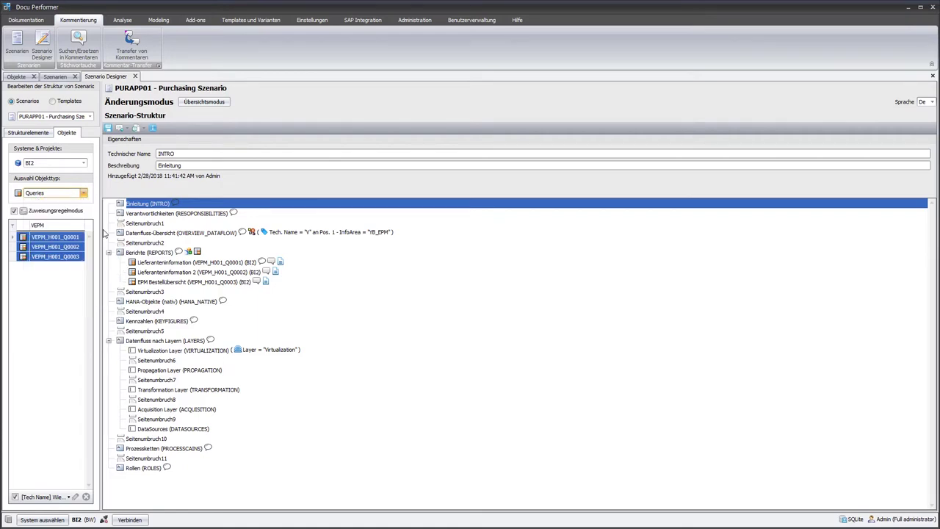
pyautogui.keyDown('ctrl'); pyautogui.click(64, 250); pyautogui.keyUp('ctrl')
pyautogui.moveTo(53, 240); pyautogui.dragTo(155, 326)
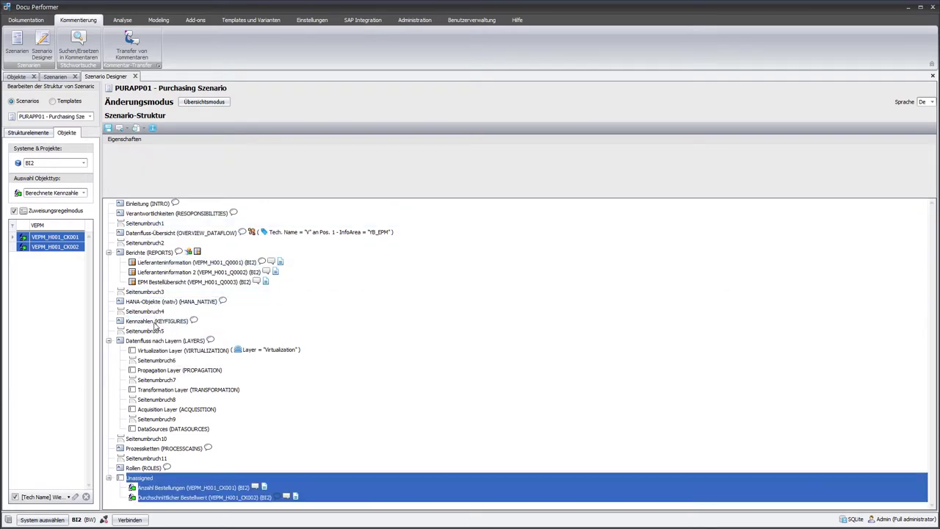
# - Move Anzahl Bestellungen (VEPM_H001_CK001) from Unassigned to Kennzahlen and apply the assignment rules to the Unassigned chapter
pyautogui.click(164, 477)
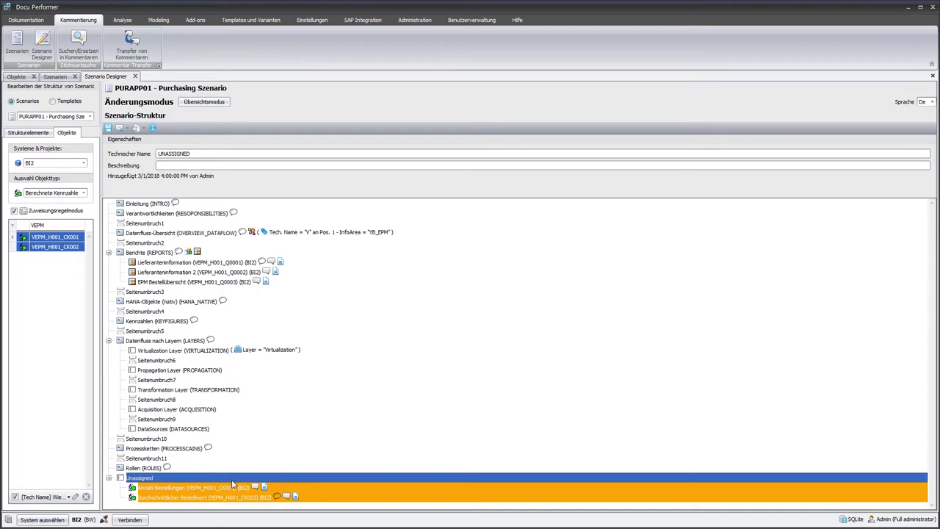
pyautogui.moveTo(223, 484); pyautogui.dragTo(188, 326)
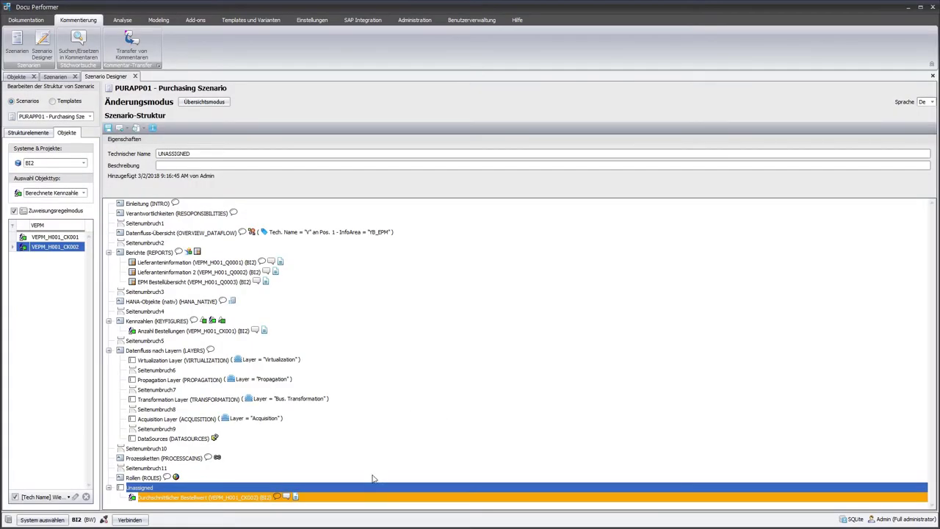
pyautogui.rightClick(372, 485)
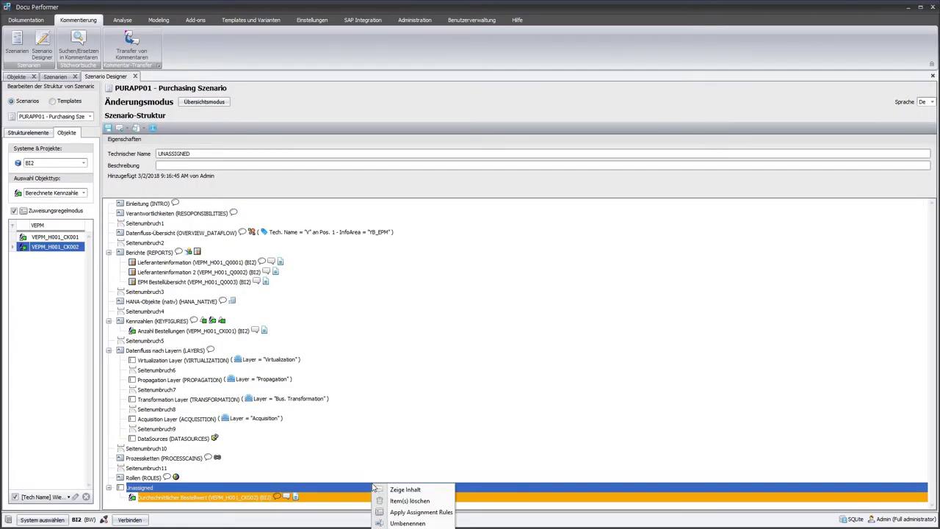
pyautogui.click(413, 512)
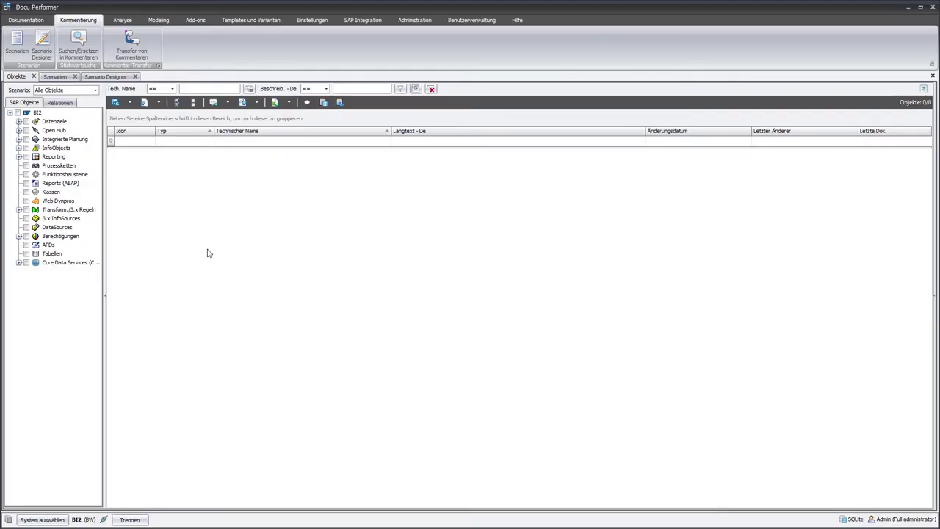
# - List the Eingeschränkte Kennzahlen relations of the InfoProviders, filter the technical name by VEPM and select VEPM_H001
pyautogui.click(61, 103)
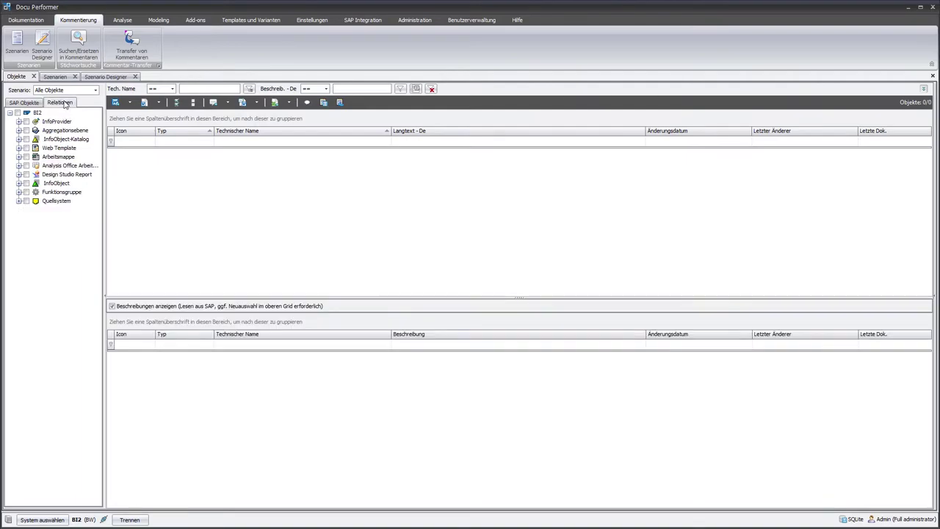
pyautogui.click(19, 121)
pyautogui.click(34, 148)
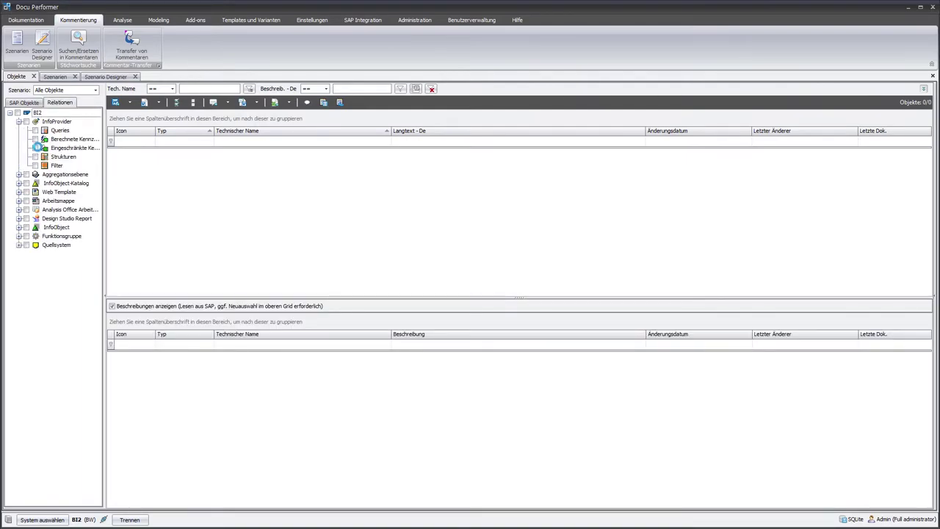
pyautogui.click(228, 144)
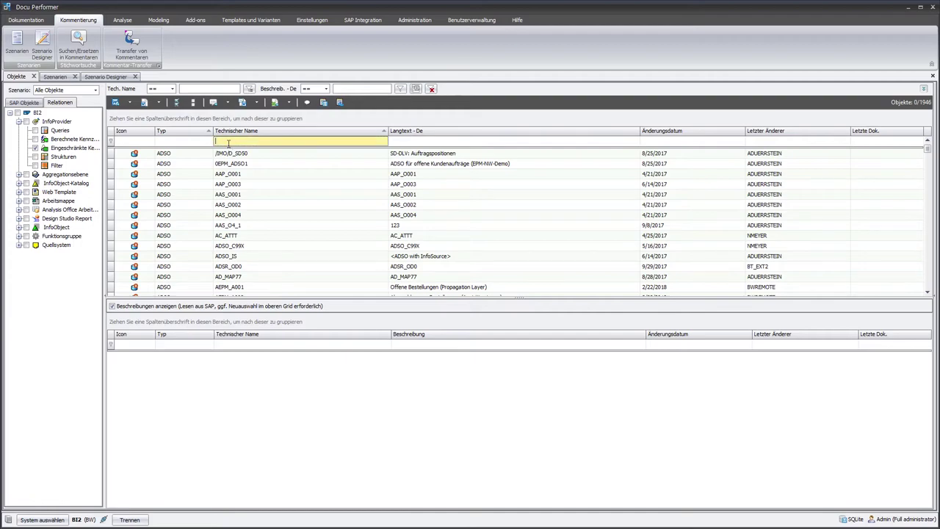
pyautogui.write('VEPM')
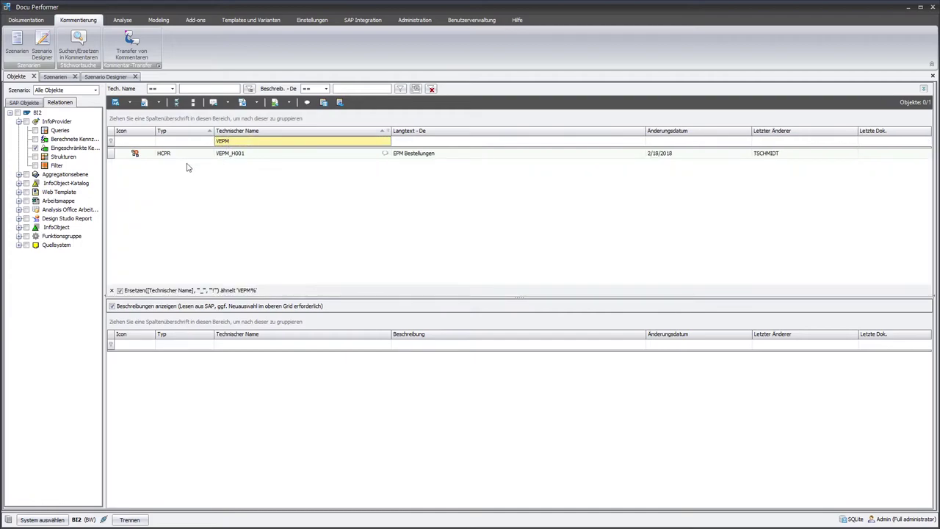
pyautogui.click(112, 155)
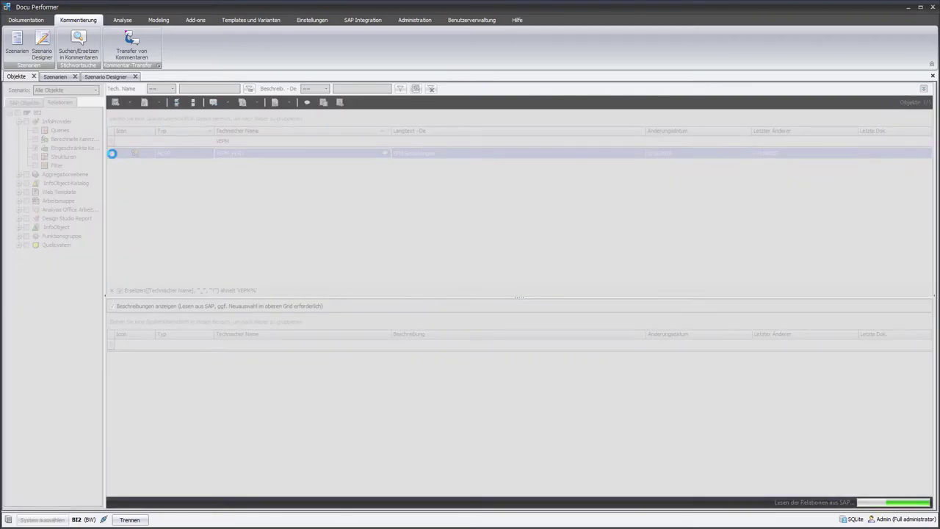
# - Assign the restricted key figures VEPM_H001_RK001 and VEPM_H001_RK002 to the PURAPP01 scenario in the Purchasing folder
pyautogui.moveTo(111, 359); pyautogui.dragTo(111, 368)
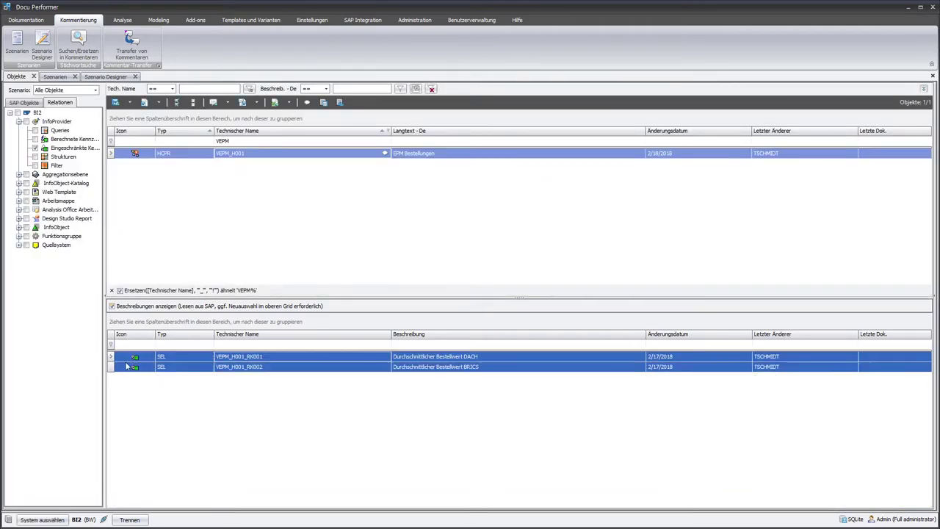
pyautogui.rightClick(297, 357)
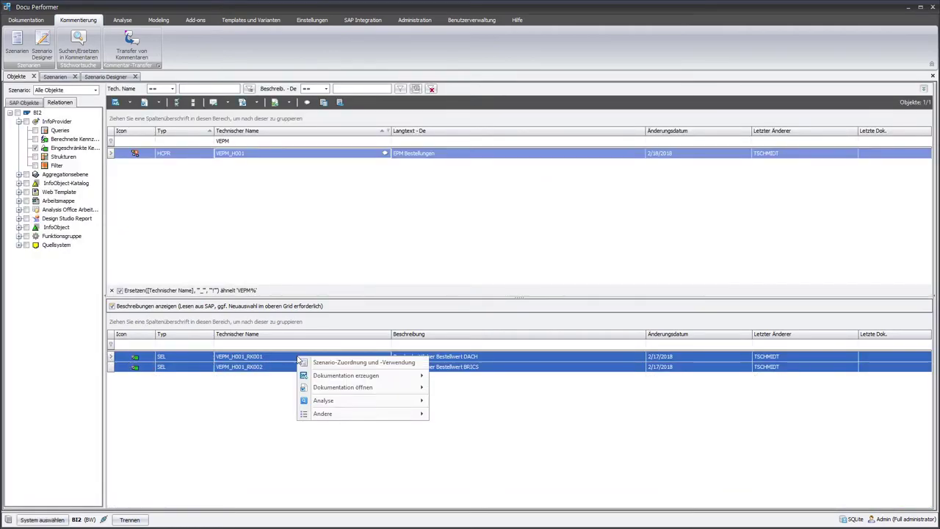
pyautogui.click(413, 364)
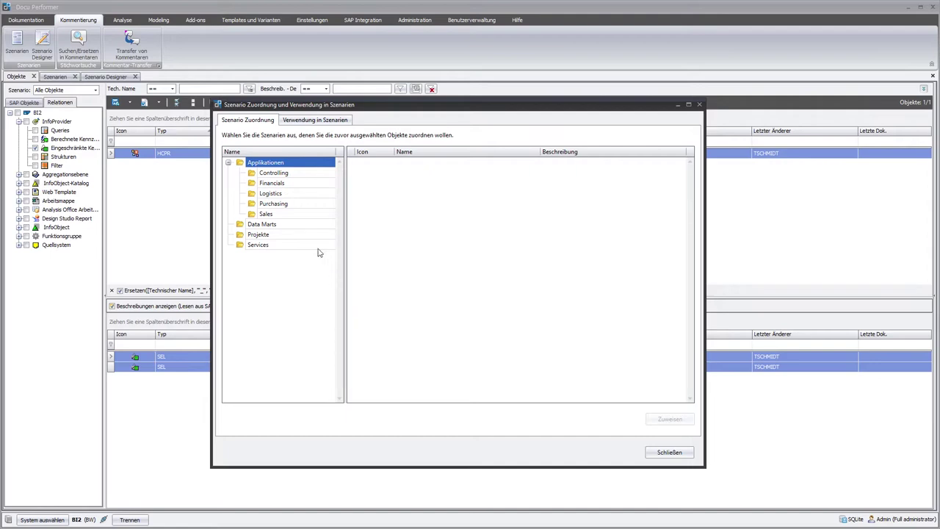
pyautogui.click(294, 208)
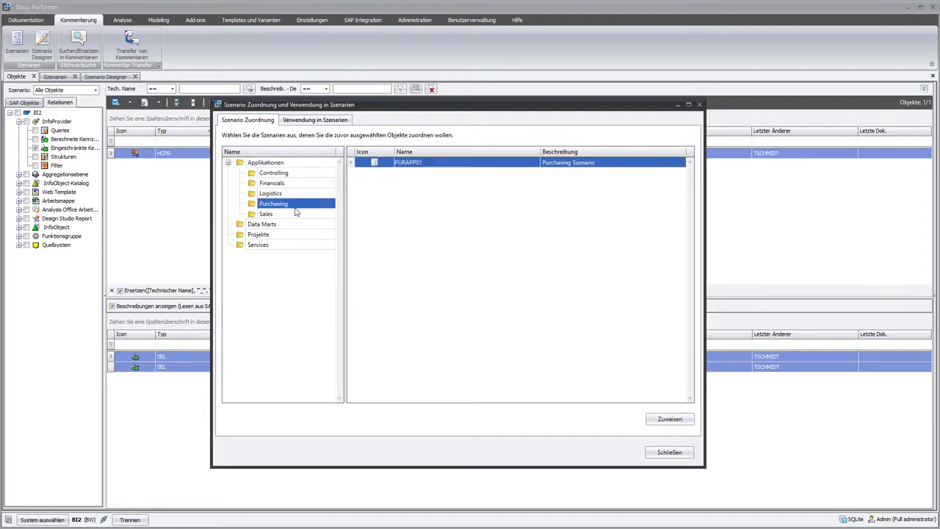
pyautogui.click(666, 419)
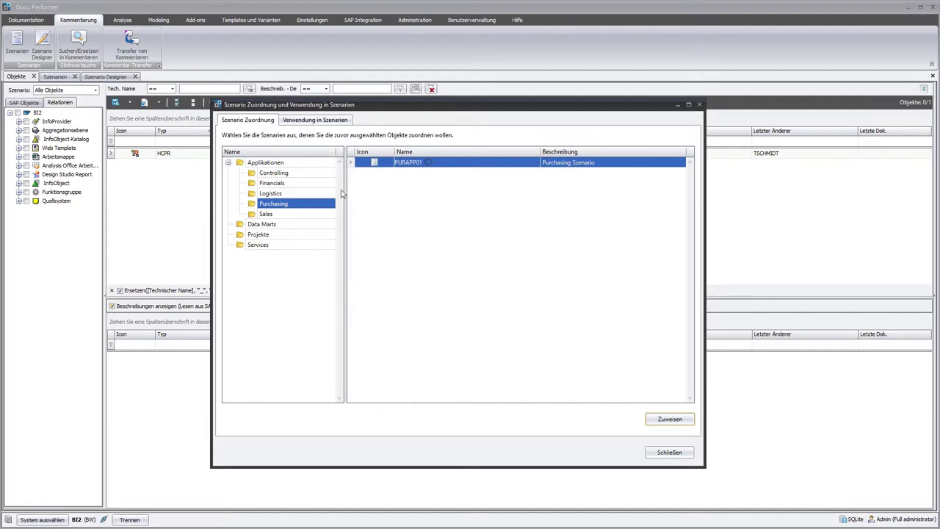
# - Examine in which scenarios the two restricted key figures are used, narrowing the selection to PURAPP01 - Purchasing Szenario
pyautogui.click(314, 120)
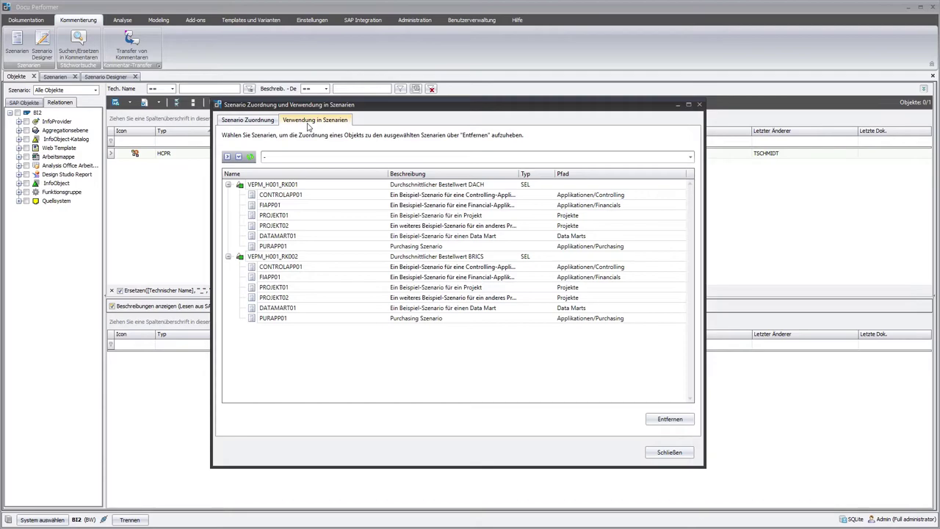
pyautogui.click(691, 158)
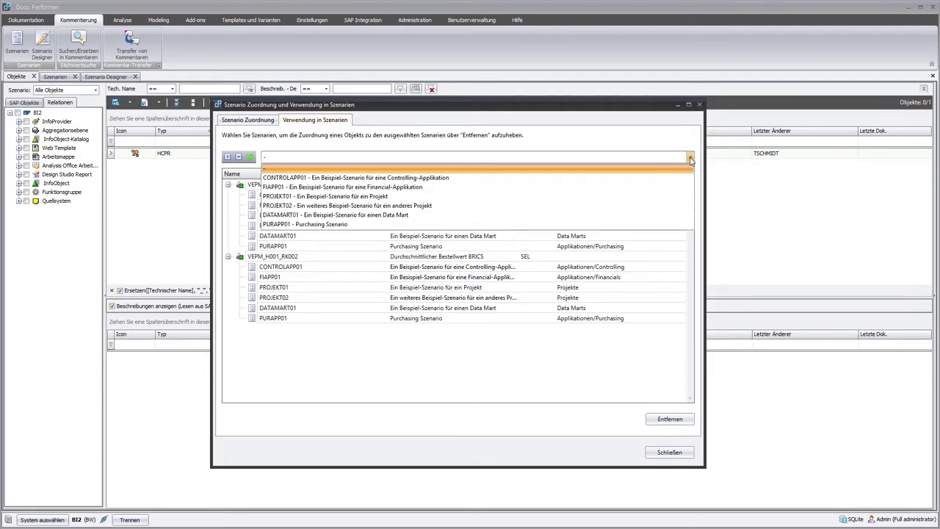
pyautogui.click(656, 229)
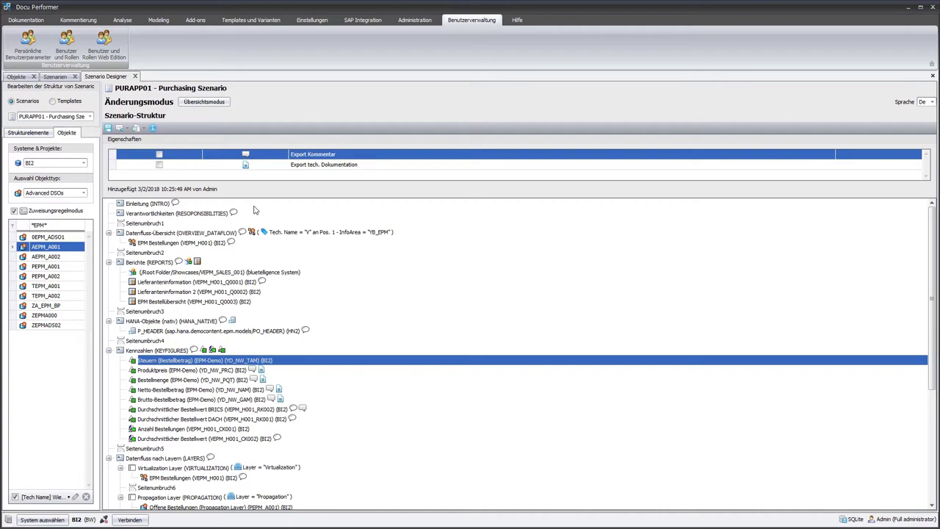
# - Enable comment and technical documentation export for Steuern (YD_NW_TAM), and Export Datenfluss (als Netzplangrafik) for EPM Bestellungen under Datenfluss-Übersicht
pyautogui.click(159, 154)
pyautogui.click(159, 165)
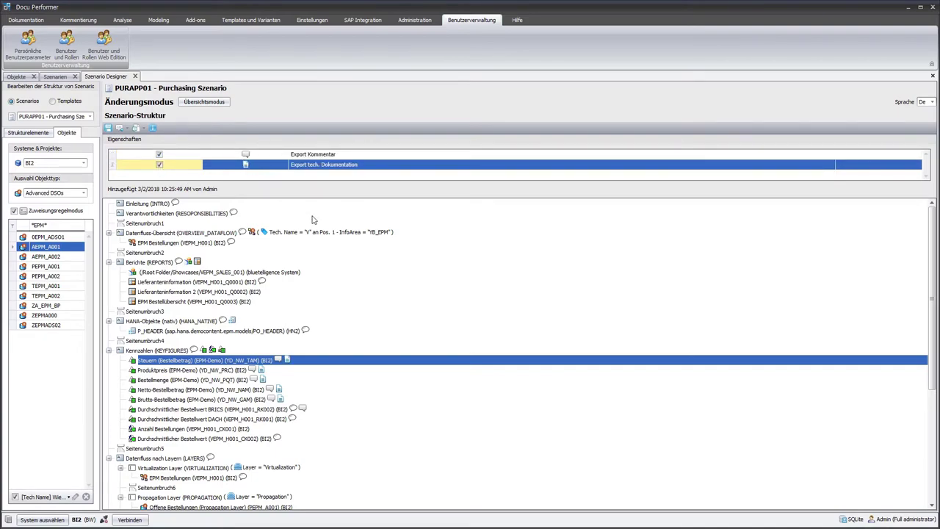
pyautogui.click(217, 245)
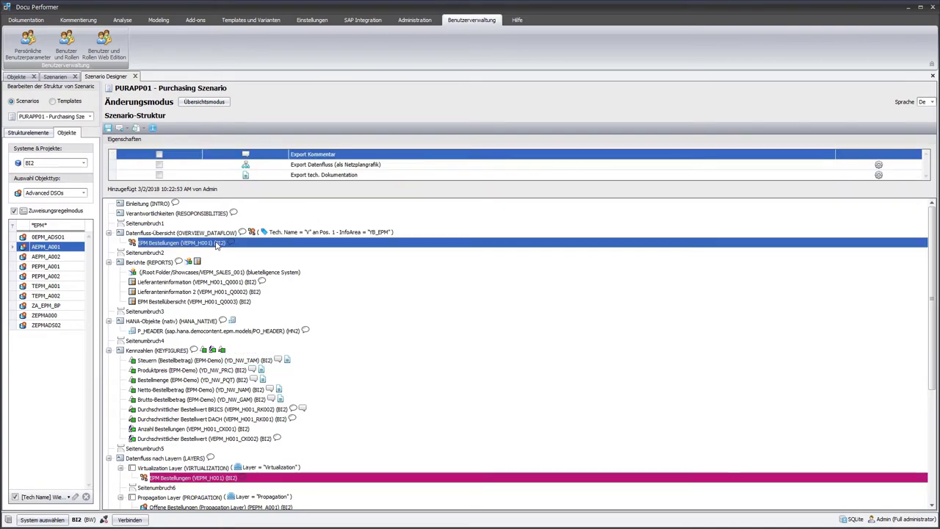
pyautogui.click(160, 165)
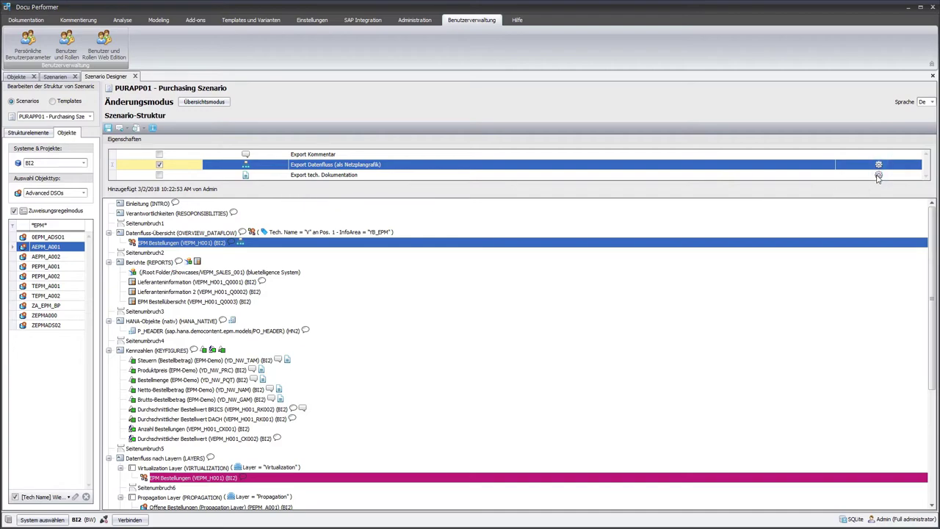
# - Check EPM Bestellungen's technical documentation options, and set its Datenfluss-Optionen to show look-ups and additionally scan called subroutines for them
pyautogui.click(879, 176)
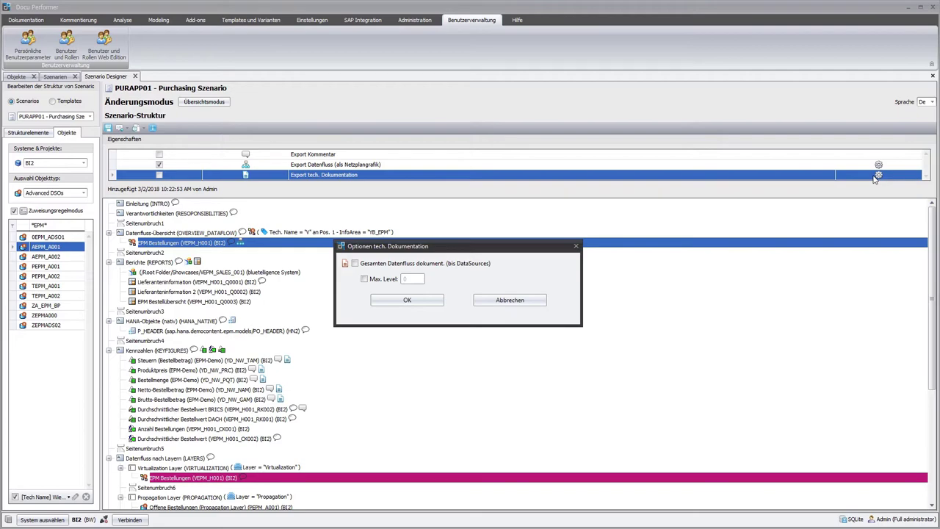
pyautogui.click(537, 304)
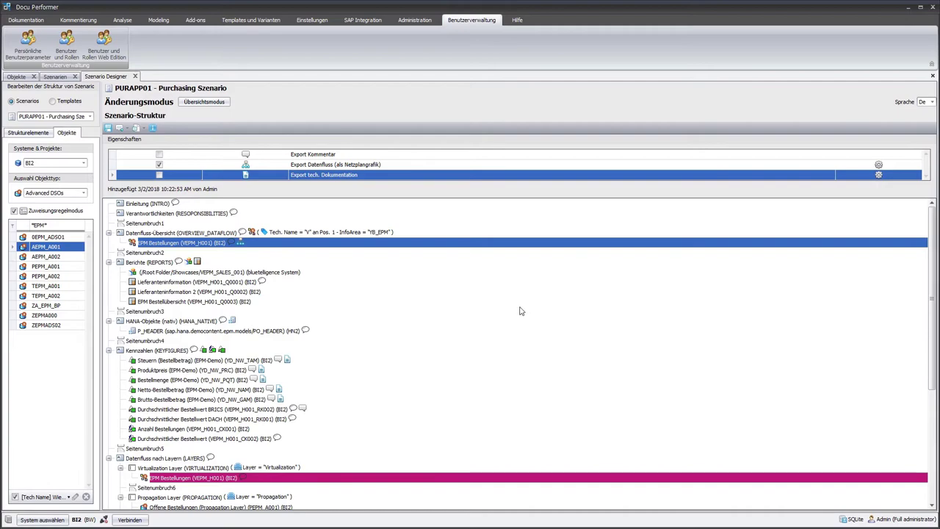
pyautogui.click(879, 165)
pyautogui.click(878, 166)
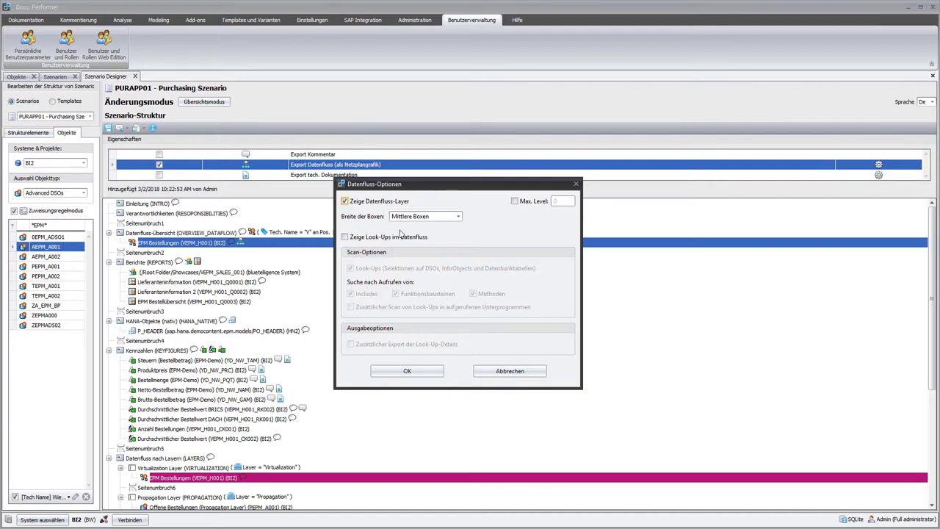
pyautogui.click(363, 238)
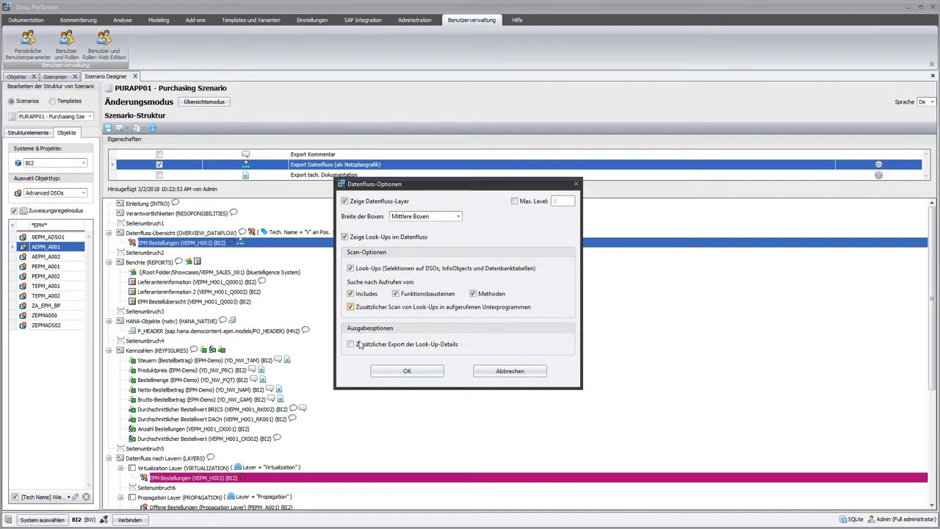
pyautogui.click(392, 371)
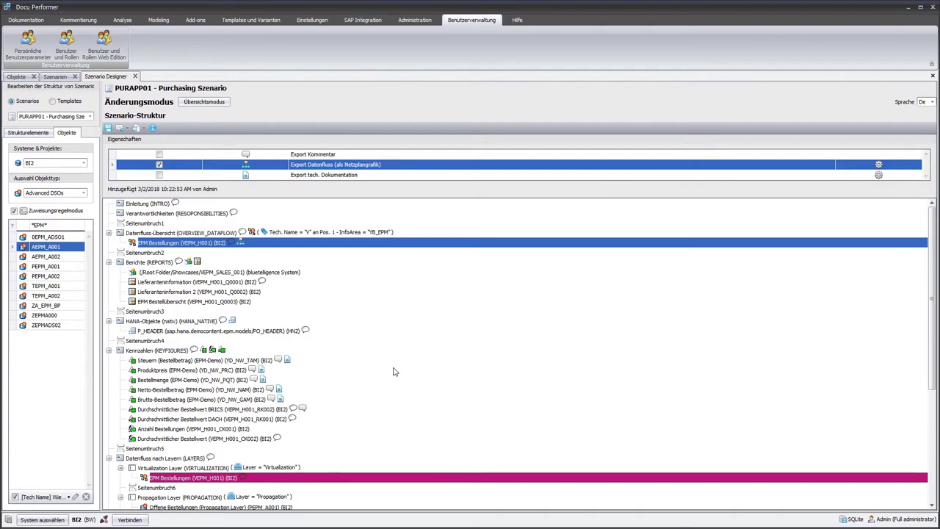
# - Enable Export Übersicht der Sub-Prozessketten for the process chain EPM lade abgeschlossene Bestellungen (YB_PC_EPM_002)
pyautogui.scroll(-6, 393, 371)
pyautogui.click(204, 478)
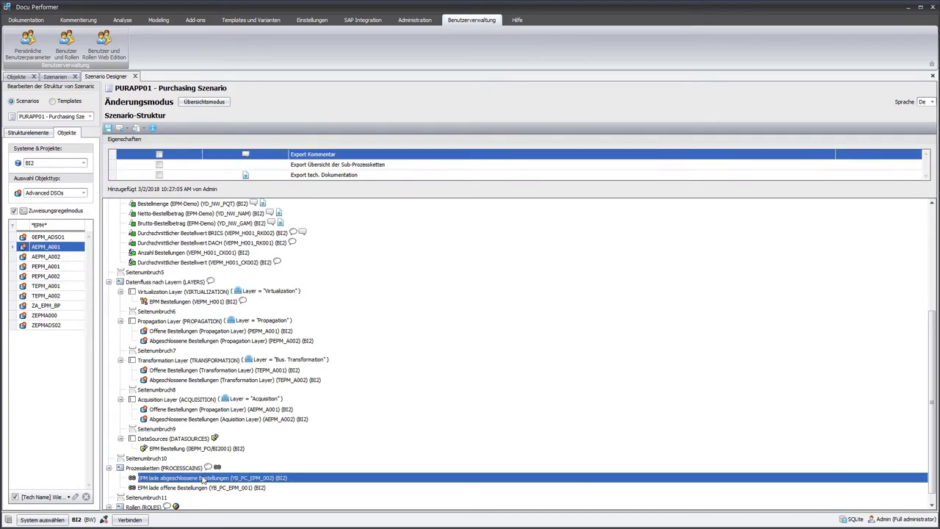
pyautogui.click(159, 165)
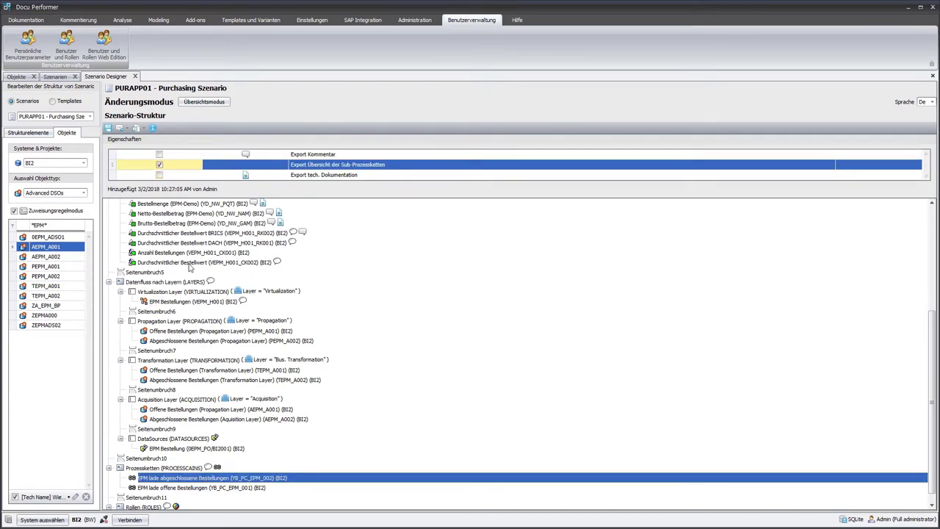
# - Enable Zugeordnete Benutzer exportieren for the Reporting MM Rolle 01 HS role under Rollen
pyautogui.scroll(-1, 220, 379)
pyautogui.click(196, 505)
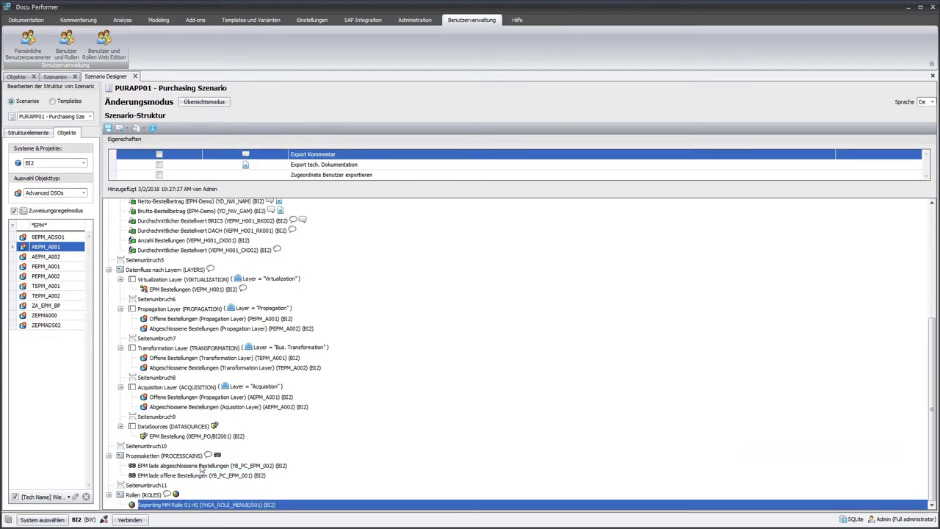
pyautogui.click(161, 175)
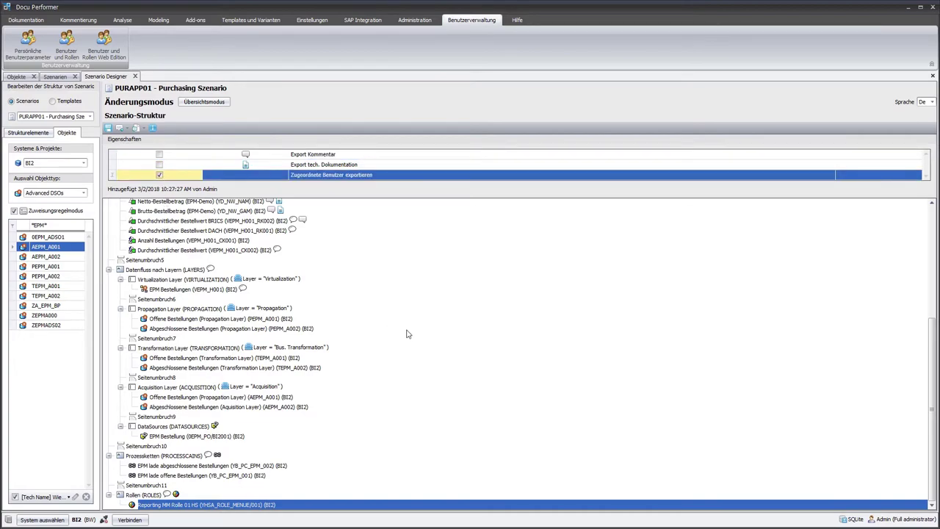
# - Enable Export der komplett aufgeschlüsselten Formel for Durchschnittlicher Bestellwert (VEPM_H001_CK002) and apply its properties to all objects of the same type
pyautogui.click(232, 251)
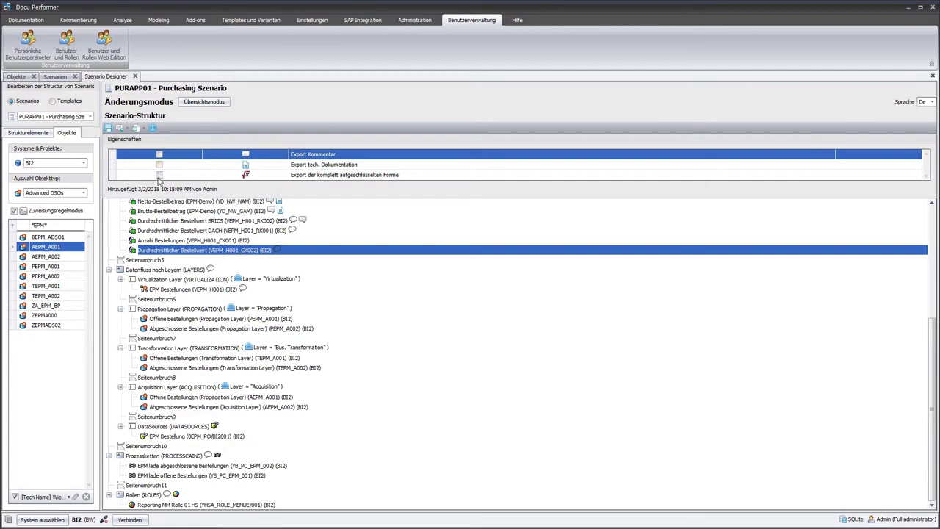
pyautogui.click(159, 176)
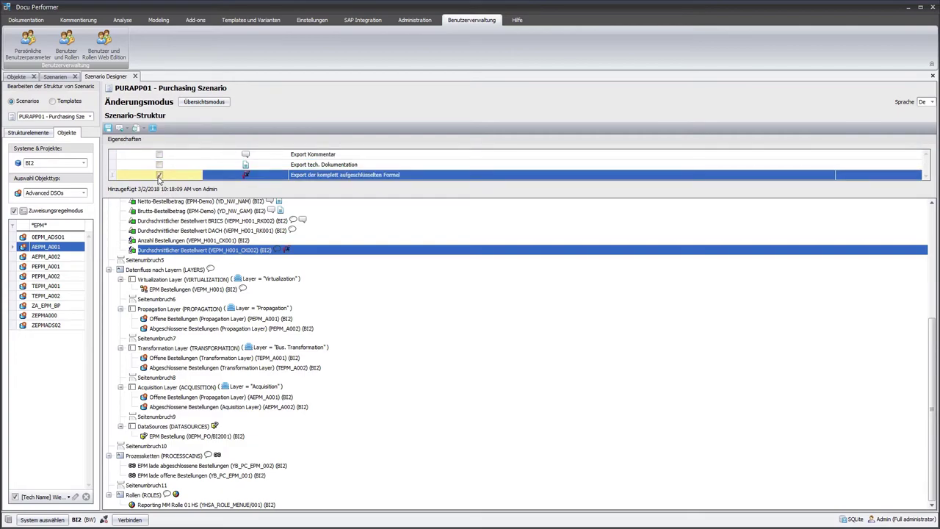
pyautogui.rightClick(332, 252)
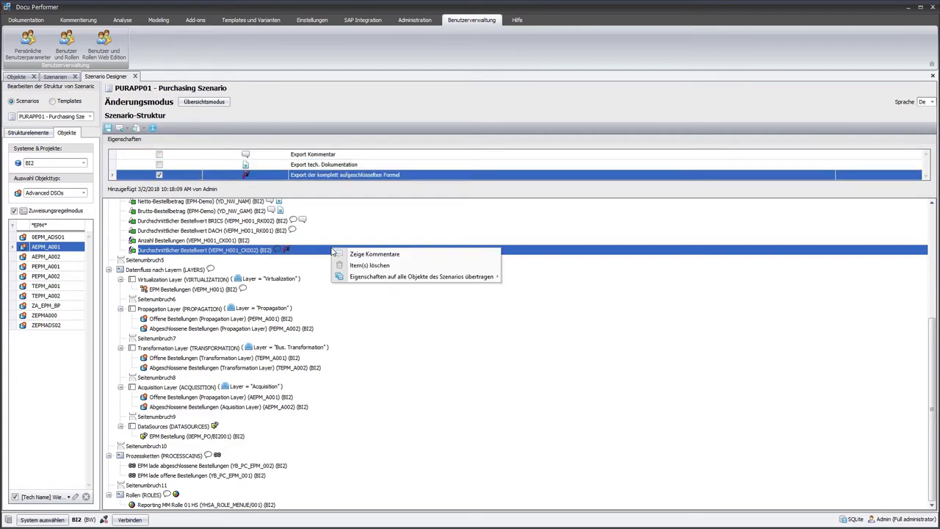
pyautogui.moveTo(448, 277)
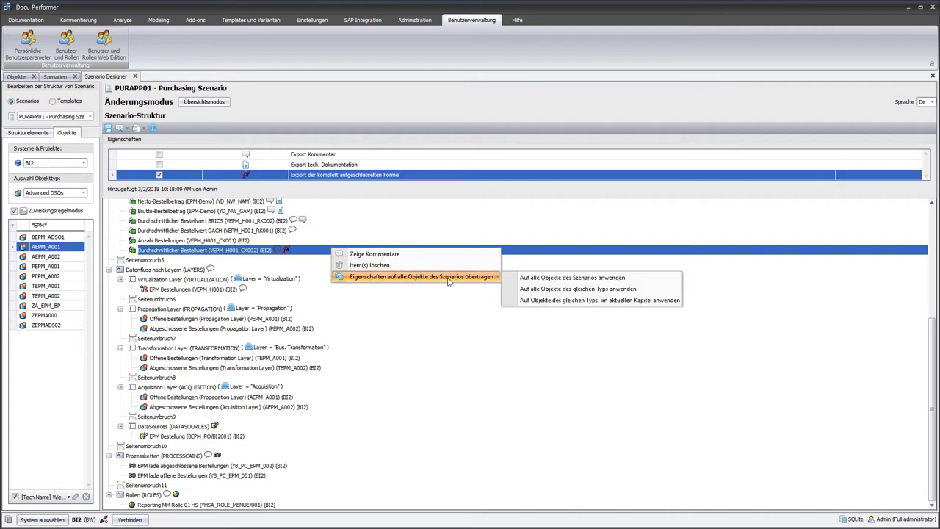
pyautogui.click(587, 290)
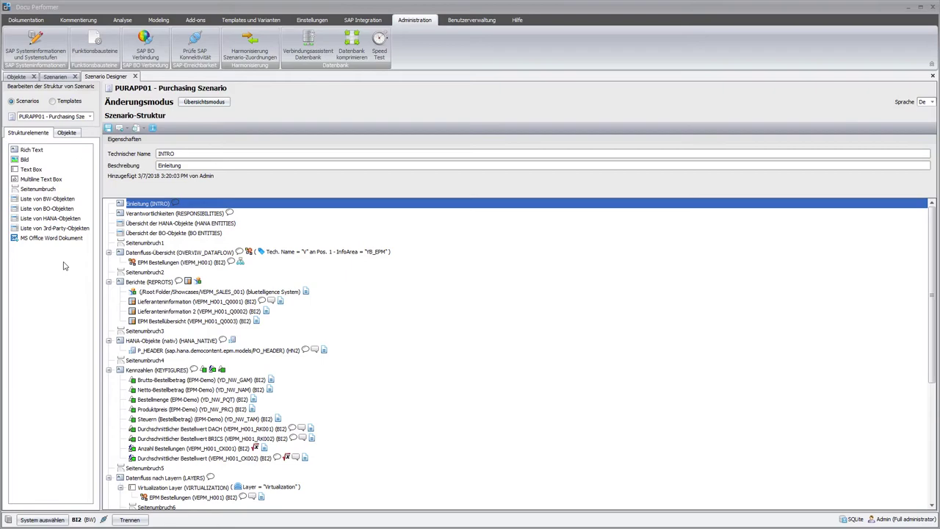
# - Add a list of BW objects below Verantwortlichkeiten with technical name BW ENTITIES and description Übersicht der BW-Objekte
pyautogui.moveTo(40, 200); pyautogui.dragTo(159, 221)
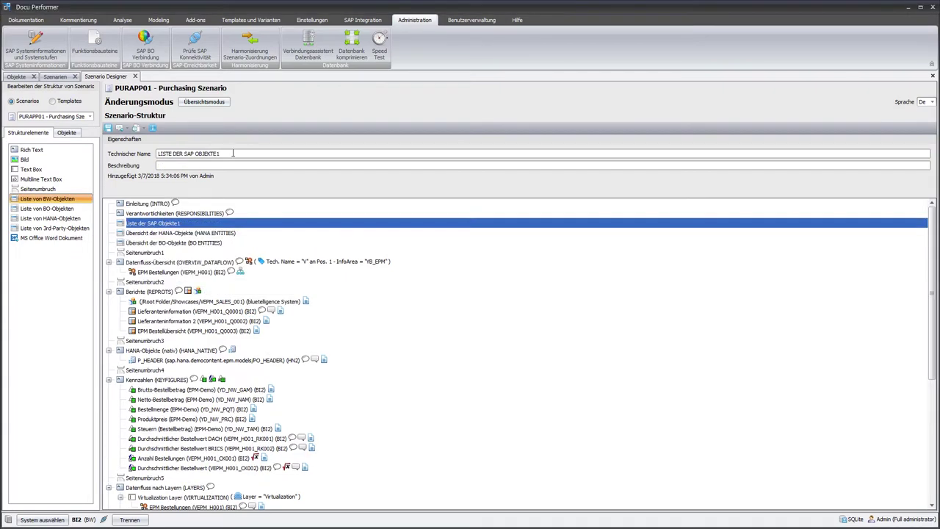
pyautogui.tripleClick(233, 153)
pyautogui.write('BW ENTITIES')
pyautogui.press('Tab')
pyautogui.write('Übe')
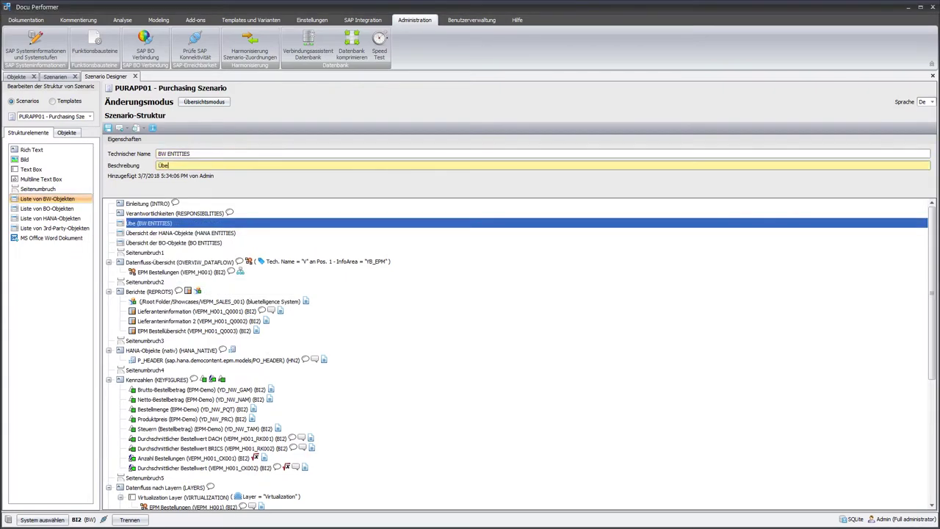
pyautogui.write('rsicht der BW-Objekte')
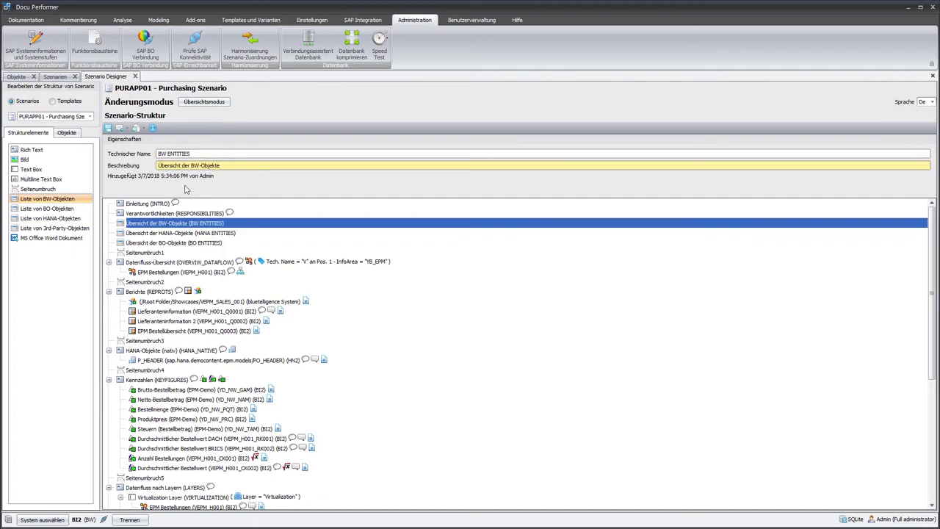
# - Fill the BW ENTITIES object list from system BI2 with all object types by synchronizing it with the scenario assignments, sorted by Typ
pyautogui.rightClick(349, 227)
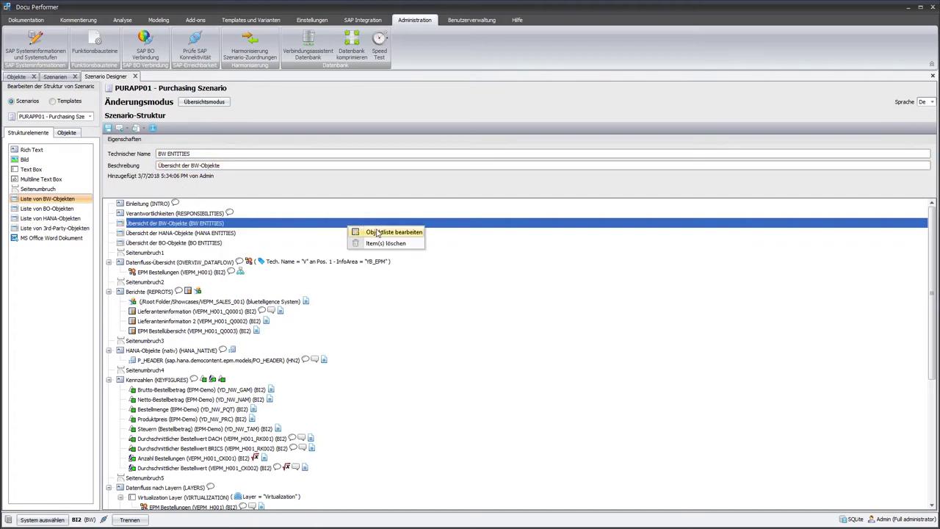
pyautogui.click(379, 233)
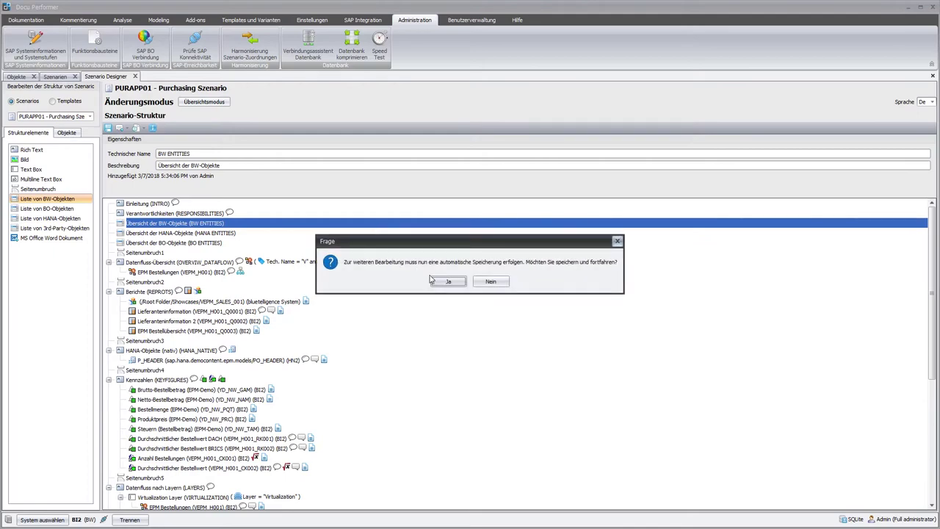
pyautogui.click(439, 280)
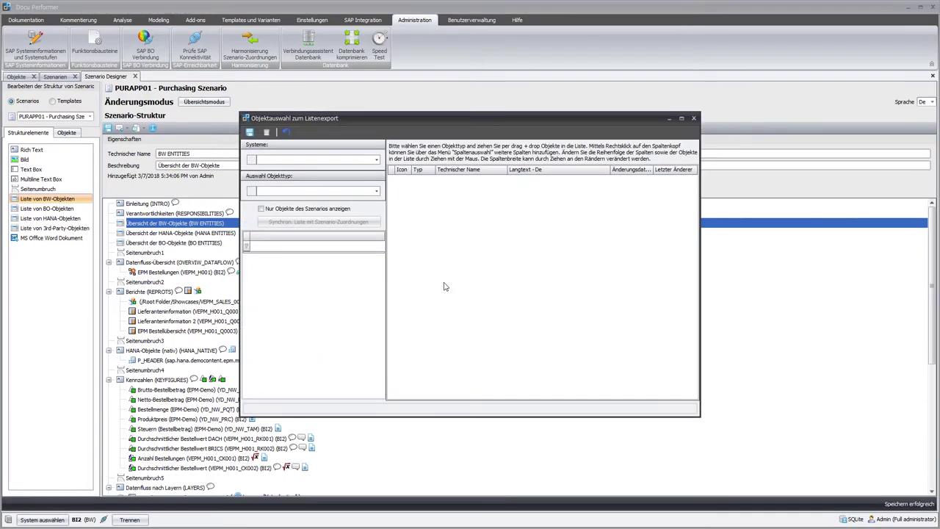
pyautogui.click(377, 159)
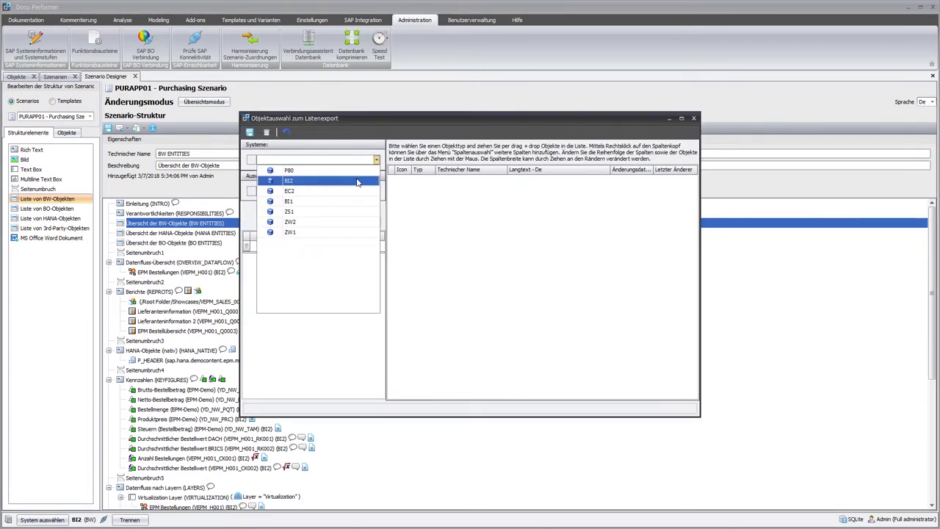
pyautogui.click(357, 182)
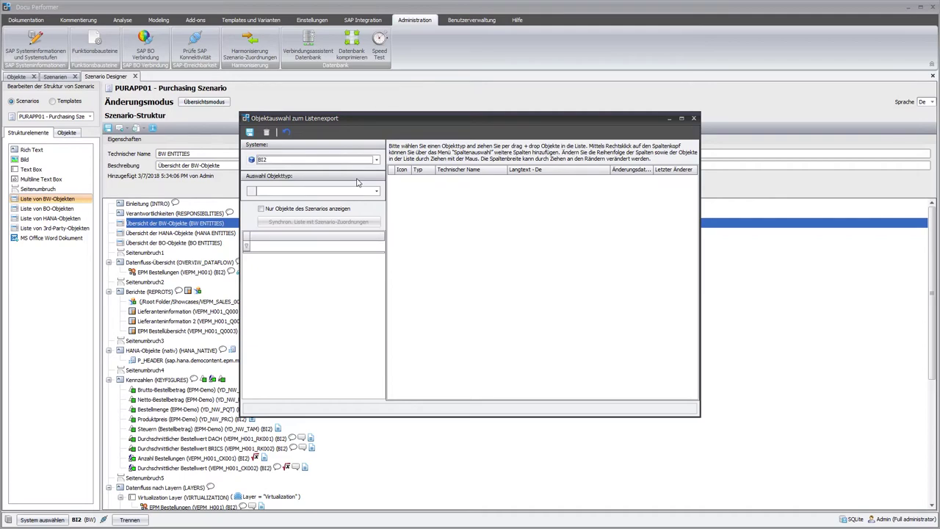
pyautogui.click(377, 191)
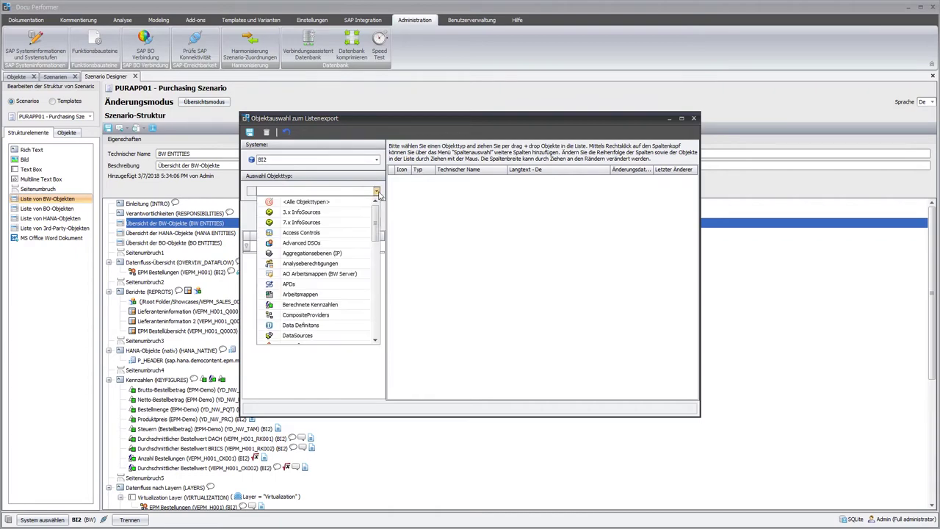
pyautogui.click(369, 203)
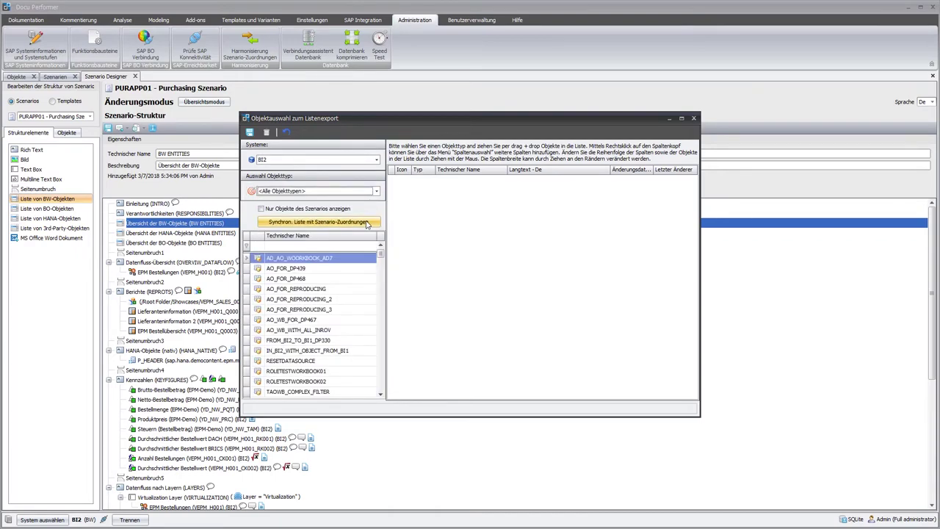
pyautogui.click(367, 223)
pyautogui.click(417, 170)
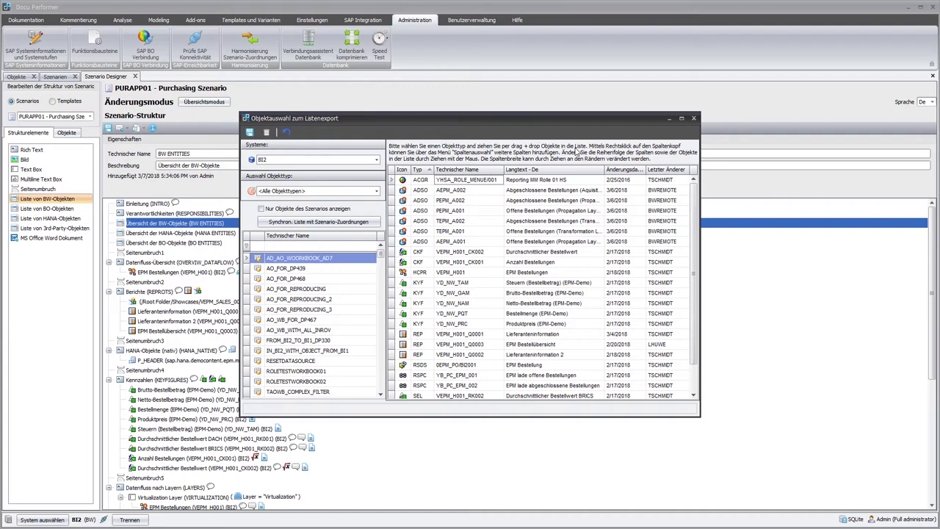
# - Insert the COMPUID column before Langtext - De, remove the Letzter Änderer column, and save and close the object list
pyautogui.rightClick(573, 170)
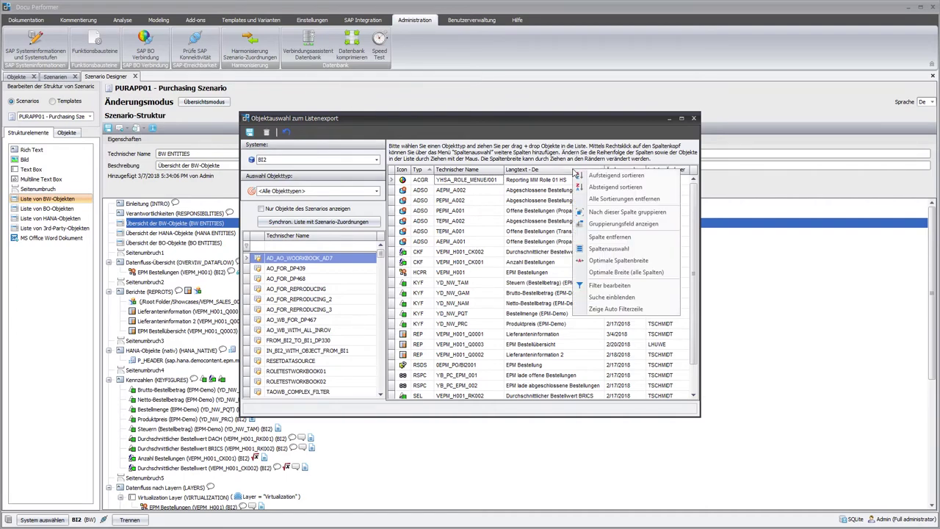
pyautogui.click(620, 249)
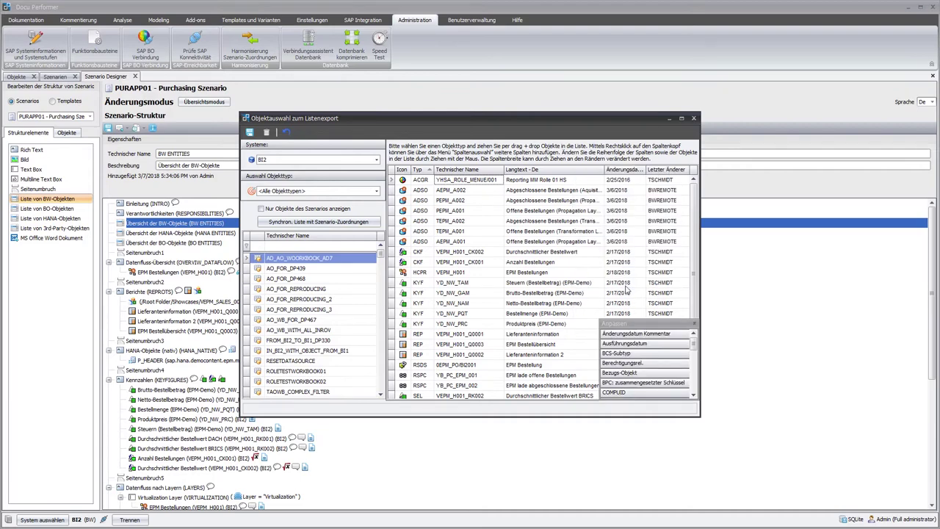
pyautogui.moveTo(628, 322); pyautogui.dragTo(623, 160)
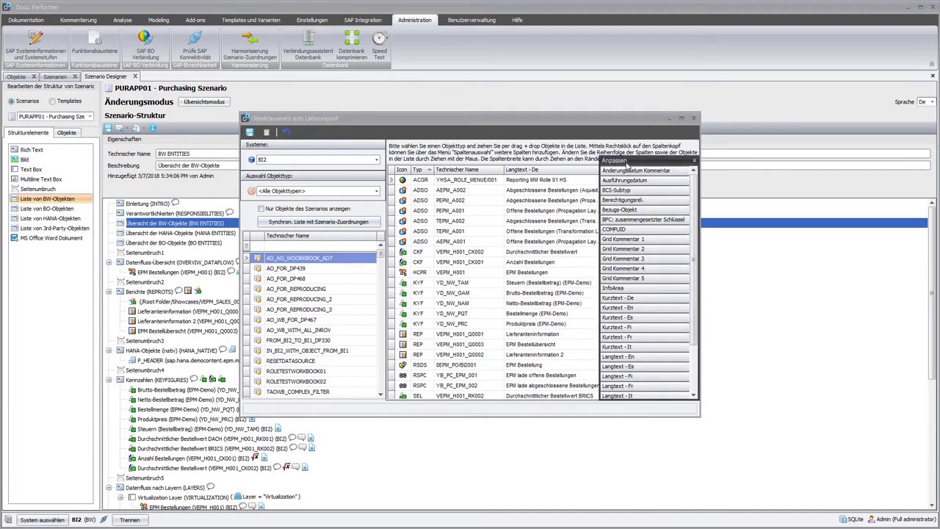
pyautogui.moveTo(626, 228); pyautogui.dragTo(515, 198)
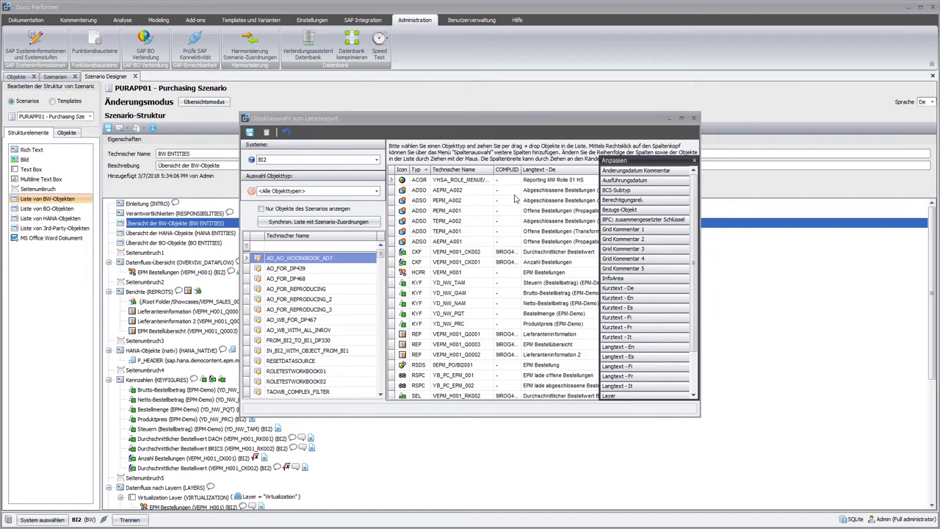
pyautogui.click(693, 160)
pyautogui.moveTo(669, 173); pyautogui.dragTo(755, 232)
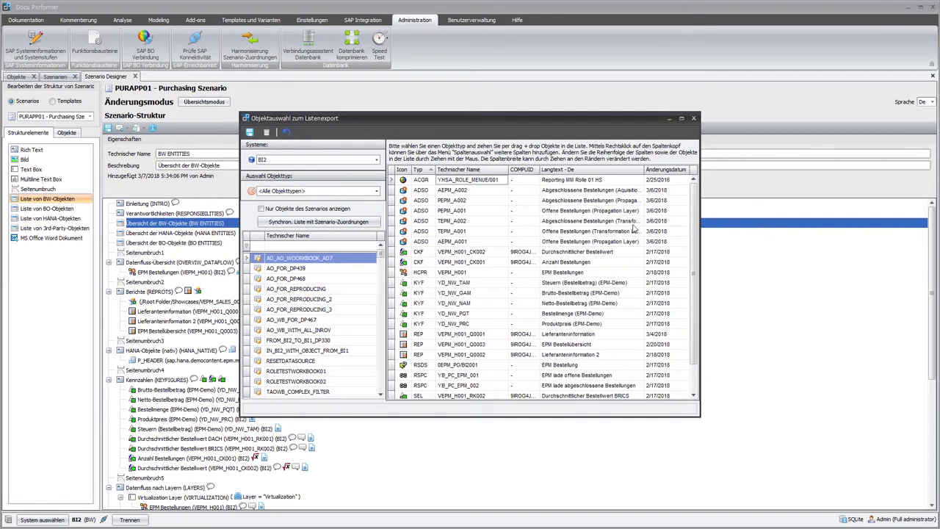
pyautogui.click(249, 134)
pyautogui.click(694, 119)
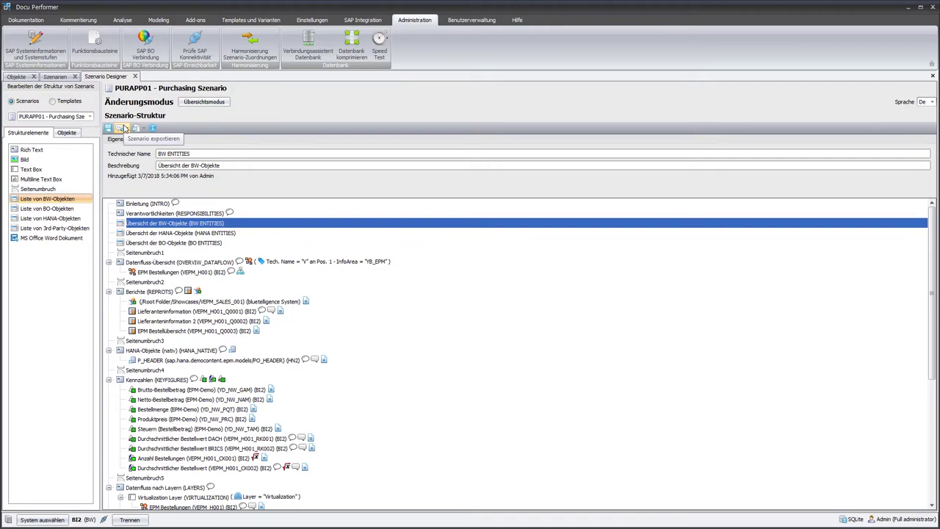
# - Set up a docx export of the scenario with settings variant Szenario-Export and Word template Szenario Template.dotx (Global)
pyautogui.click(124, 129)
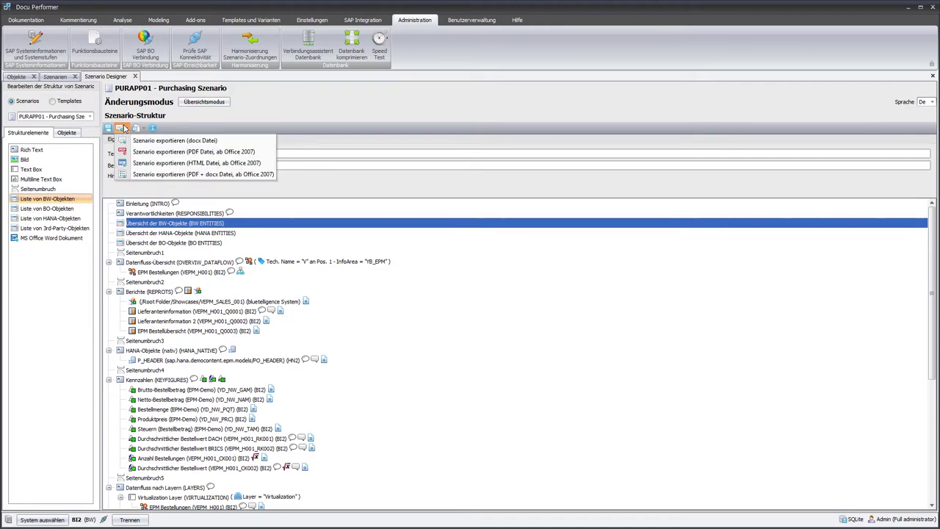
pyautogui.click(141, 141)
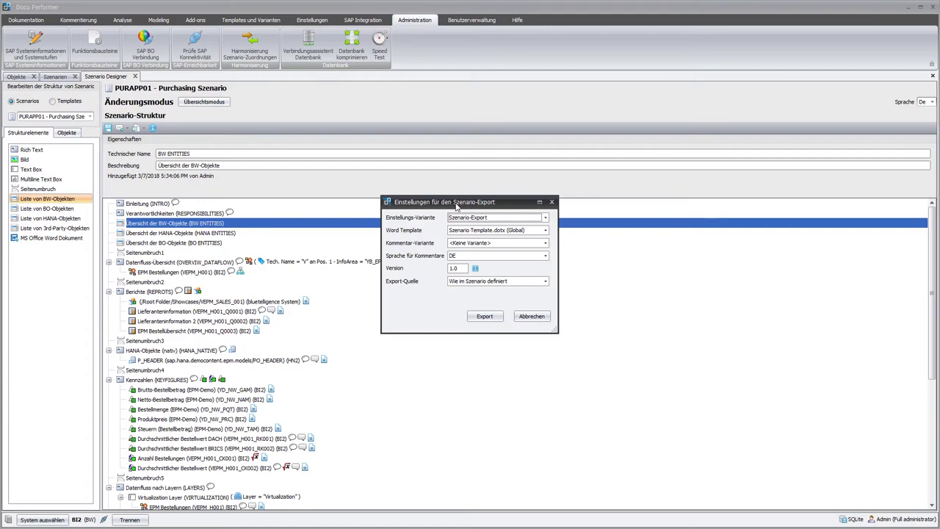
pyautogui.click(546, 219)
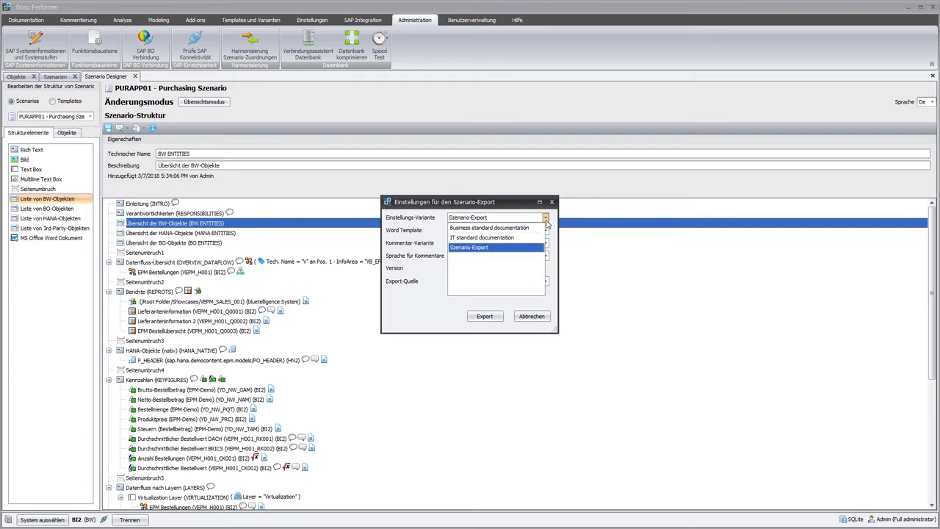
pyautogui.click(503, 252)
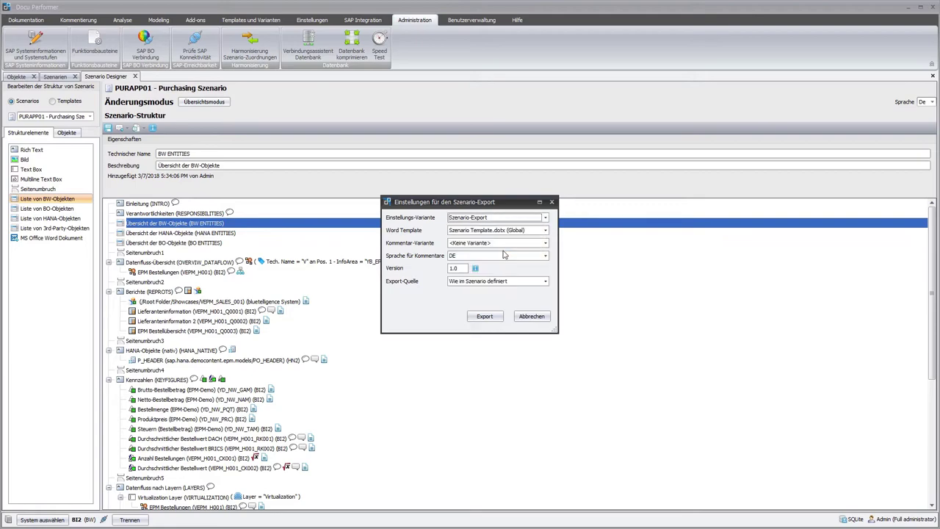
pyautogui.click(545, 231)
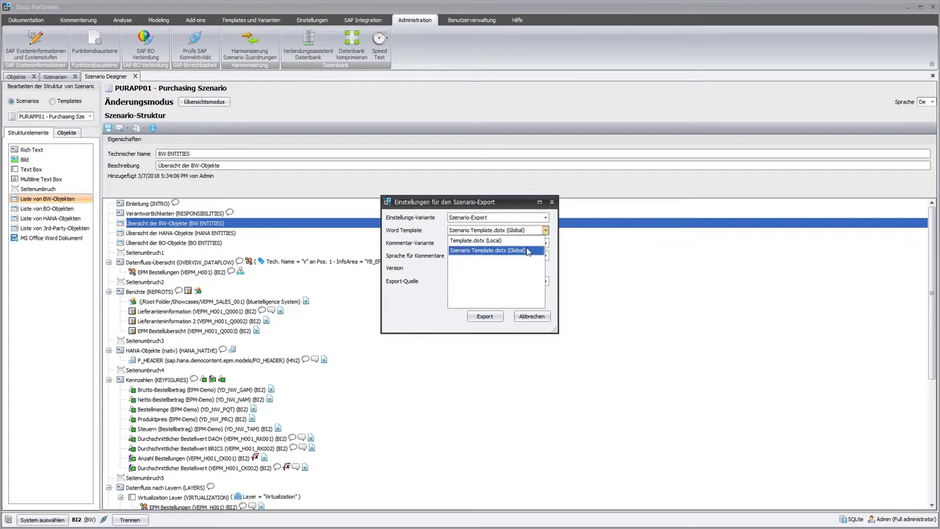
pyautogui.click(526, 252)
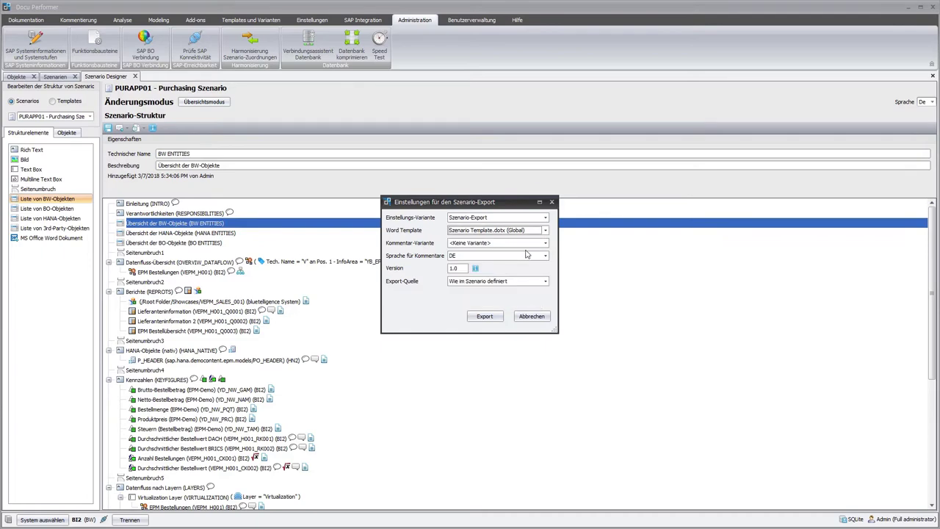
# - Choose <Keine Variante> as the export's comment variant and DE as the language for comments
pyautogui.click(545, 243)
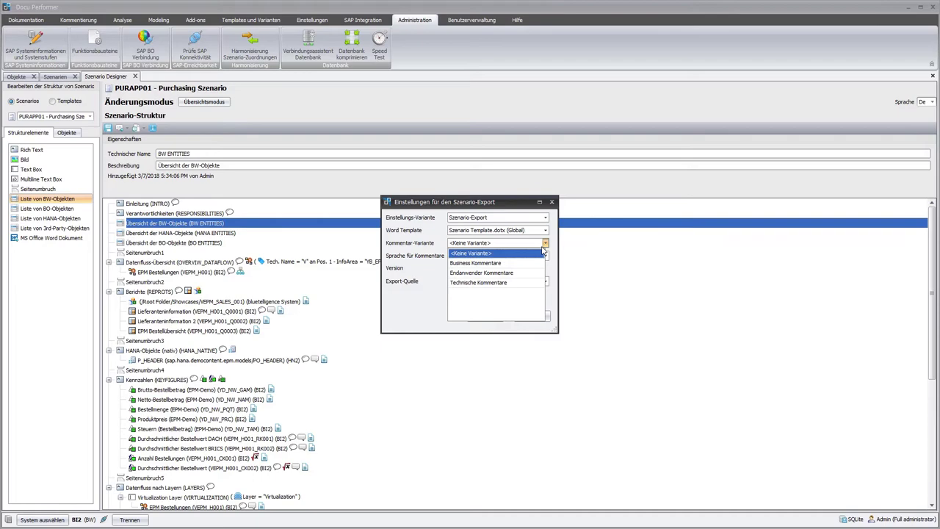
pyautogui.click(543, 252)
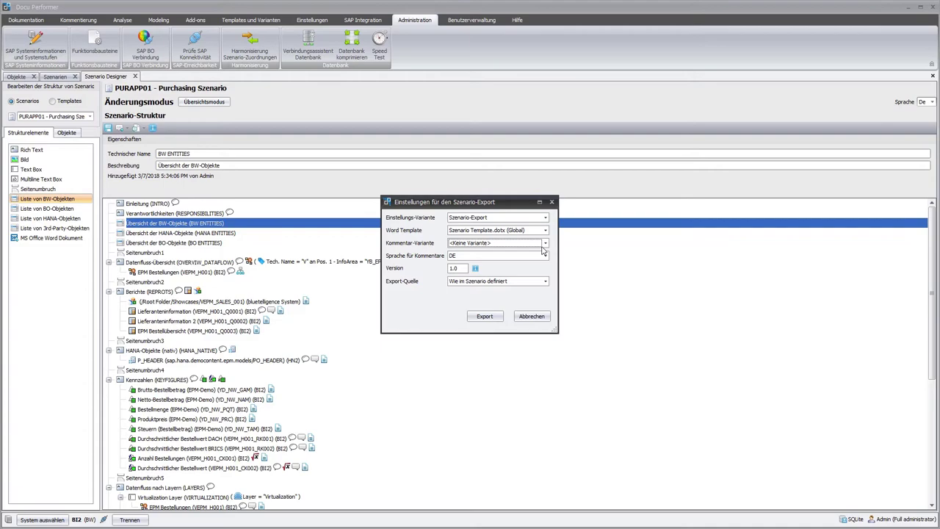
pyautogui.click(546, 256)
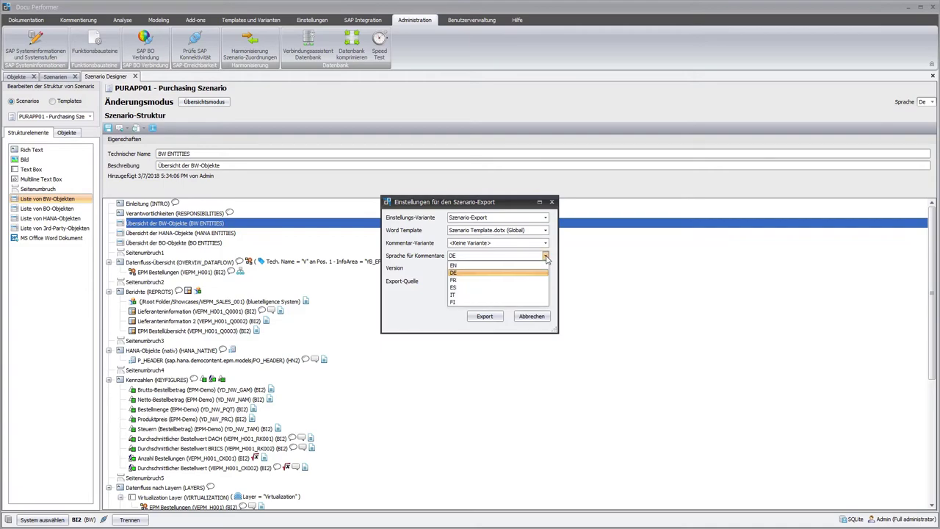
pyautogui.click(539, 274)
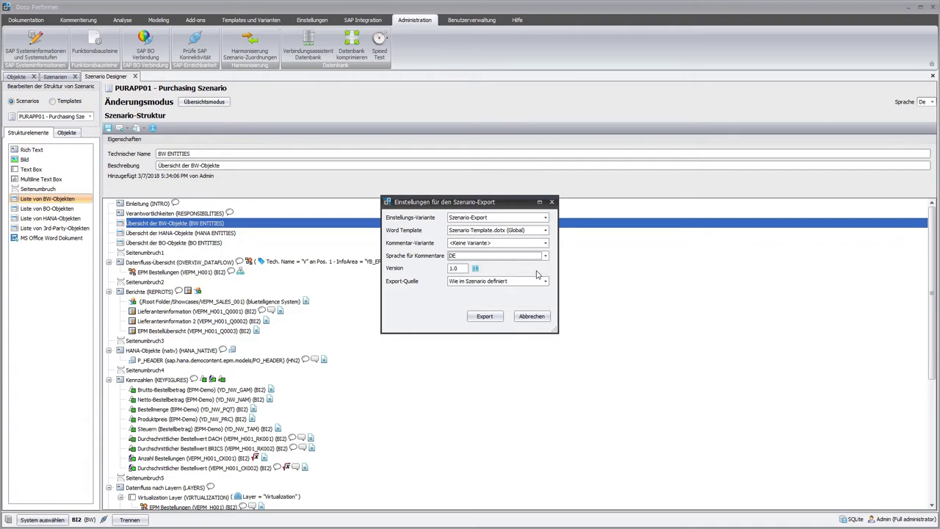
# - Set the export version to 1.1 and the export source to Wie im Szenario definiert
pyautogui.click(469, 268)
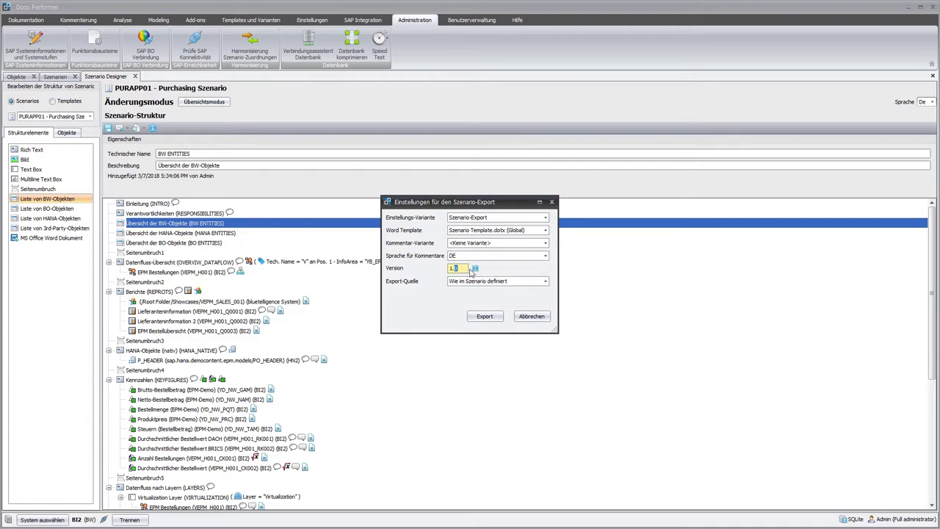
pyautogui.write('1')
pyautogui.click(545, 282)
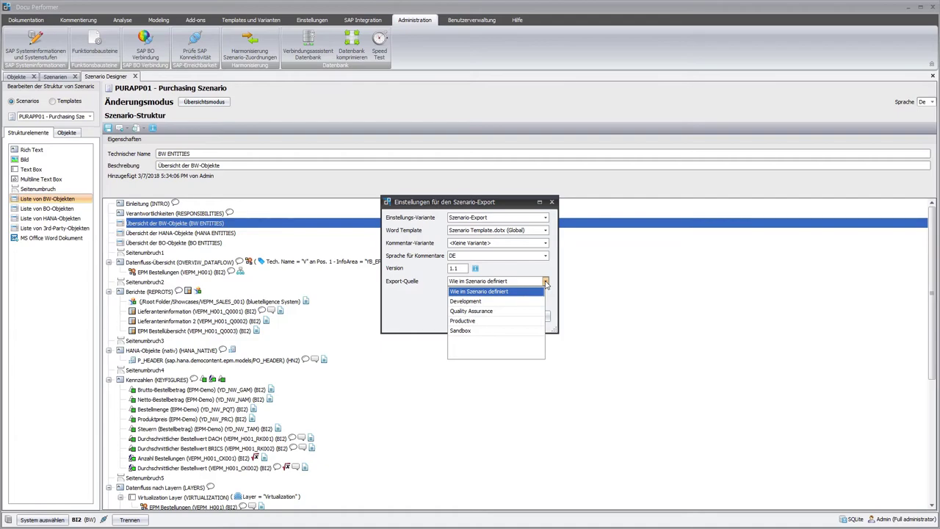
pyautogui.click(536, 292)
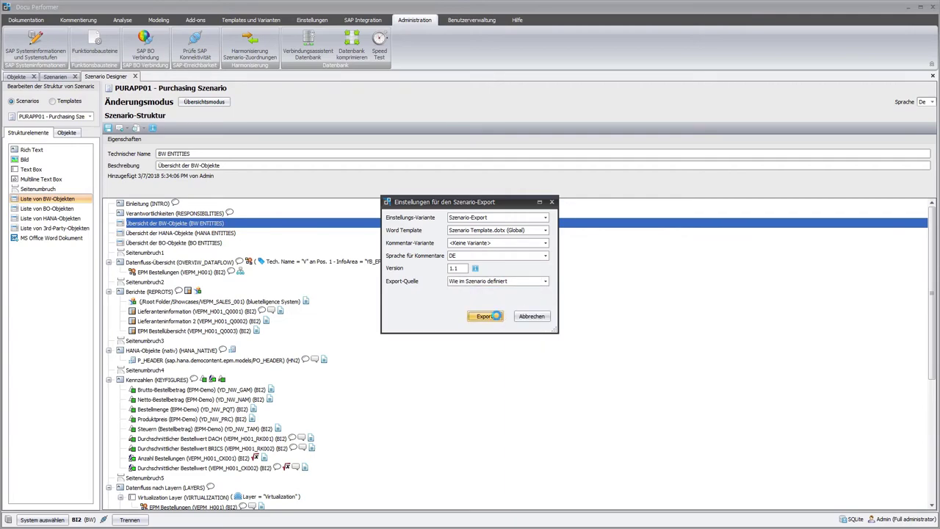
# - Run the scenario export and open the generated PURAPP01 document in Word, updating its fields and looking through its pages
pyautogui.click(496, 317)
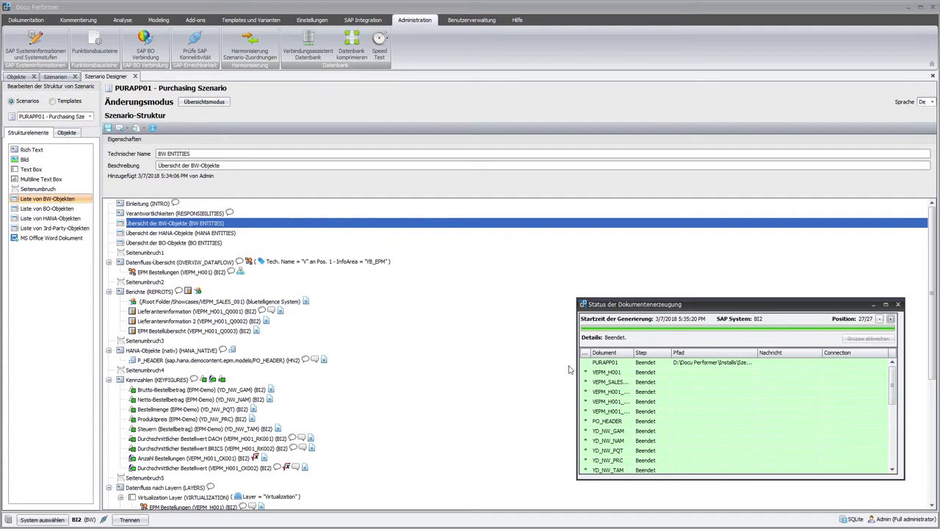
pyautogui.click(706, 365)
pyautogui.doubleClick(706, 367)
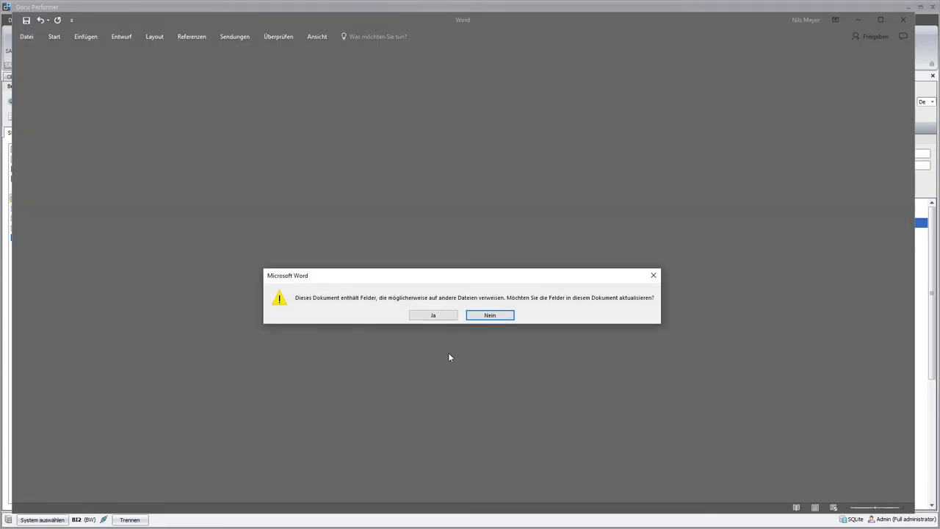
pyautogui.click(432, 314)
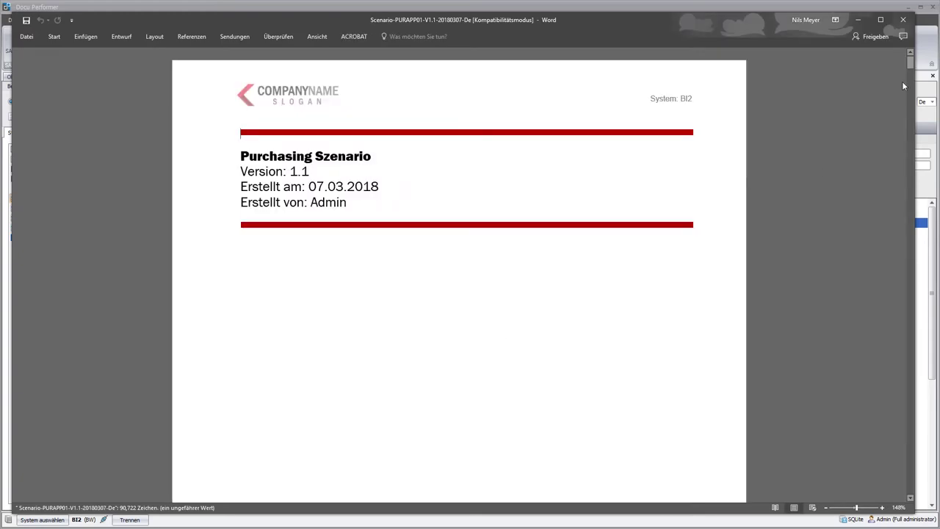
pyautogui.moveTo(910, 63); pyautogui.dragTo(904, 117)
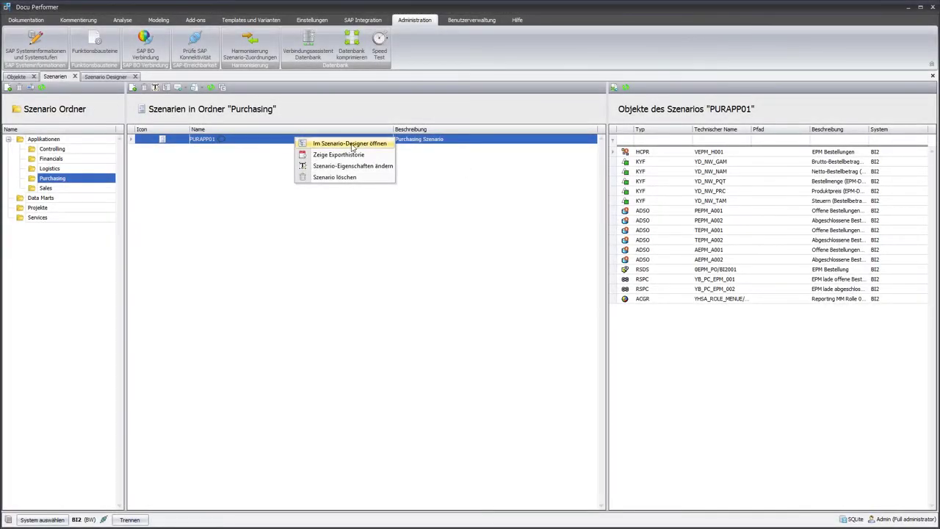
# - Show the export history of scenario PURAPP01 and select the version 1.1 entry
pyautogui.click(364, 157)
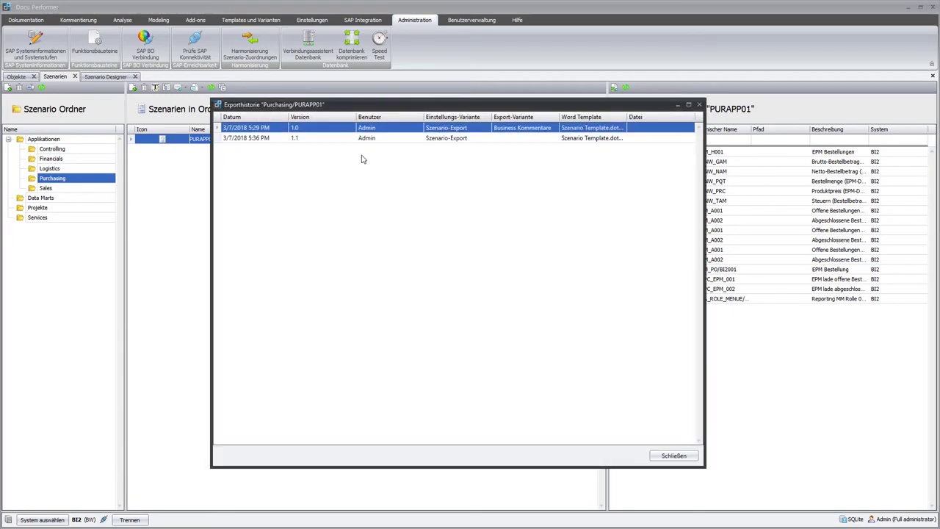
pyautogui.click(329, 140)
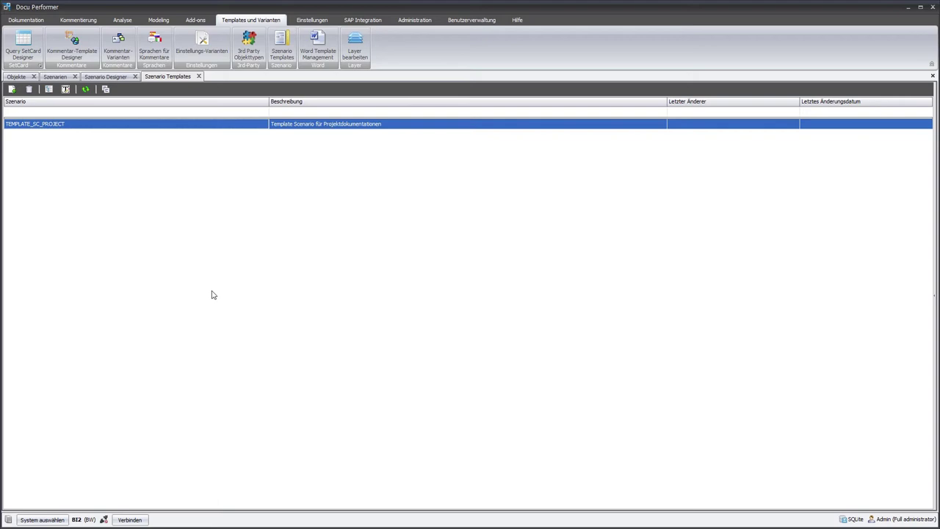
# - Create a scenario template with technical name TEMPLATE_SC_APP and German description Template Scenario für Applikationen
pyautogui.click(11, 90)
pyautogui.write('TEMPLA')
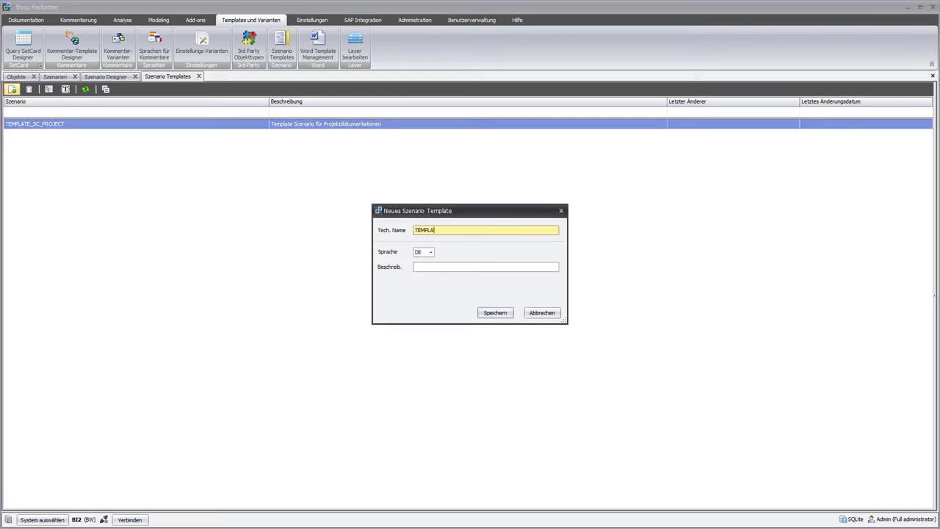
pyautogui.write('TE_SC_APP')
pyautogui.press('Tab')
pyautogui.write('Template Scenario für Applikatio')
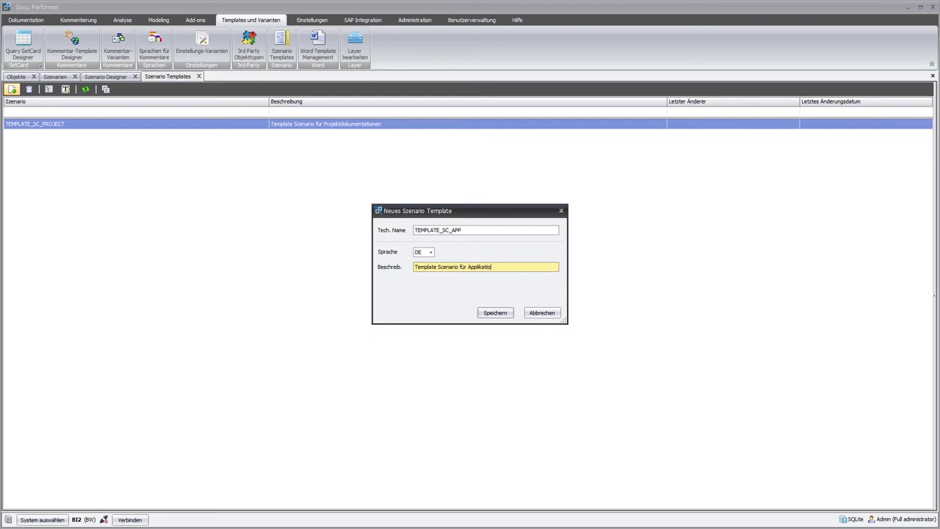
pyautogui.click(495, 312)
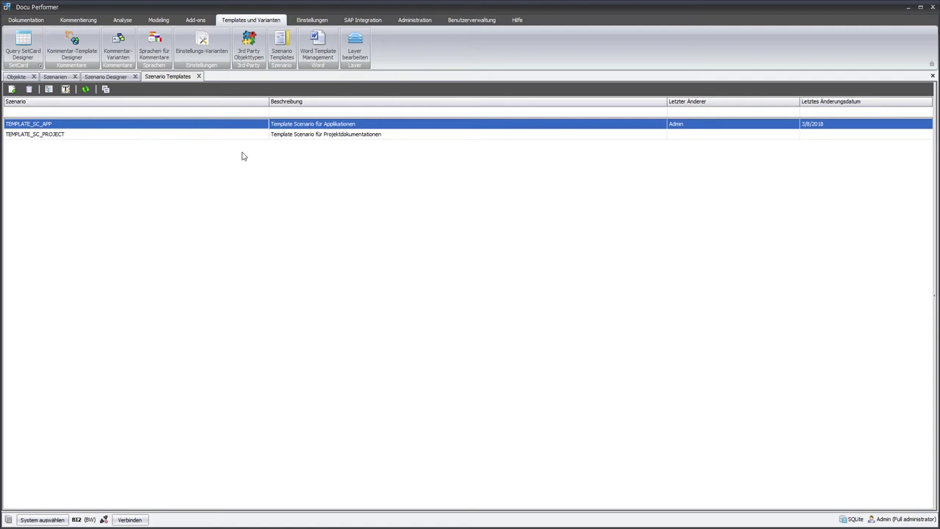
# - Open TEMPLATE_SC_APP in the Szenario Designer and select it as the template to edit
pyautogui.rightClick(229, 127)
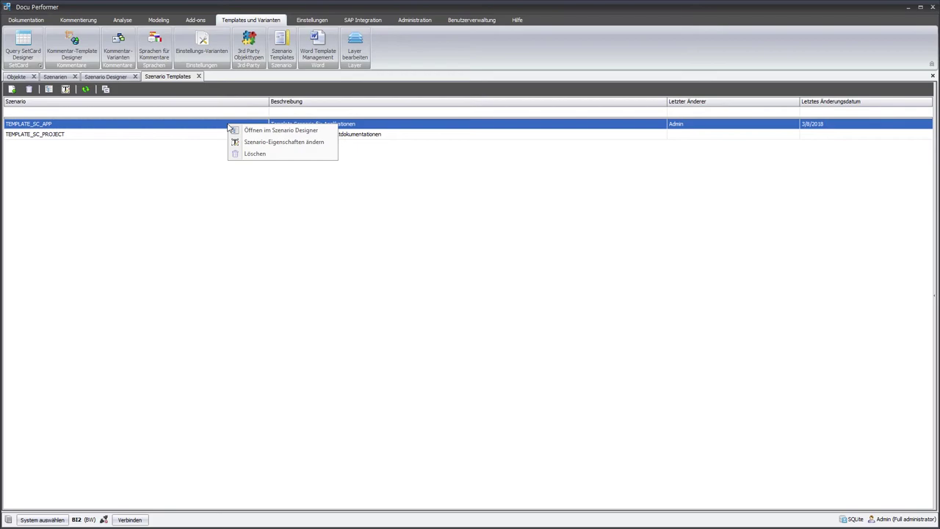
pyautogui.click(262, 132)
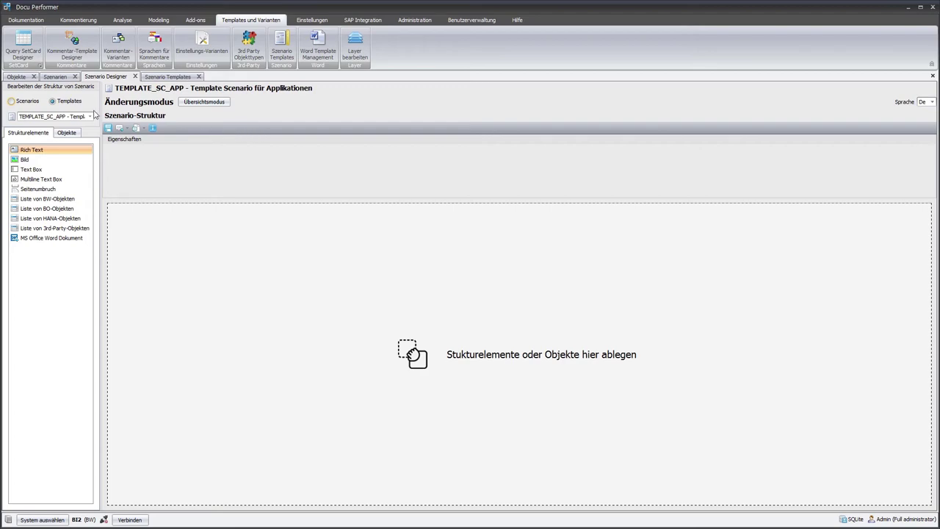
pyautogui.click(90, 116)
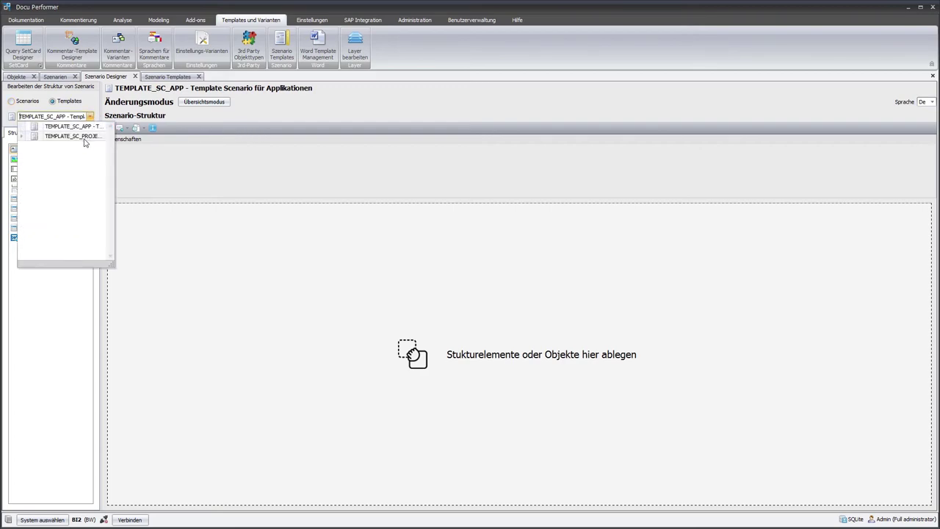
pyautogui.click(84, 129)
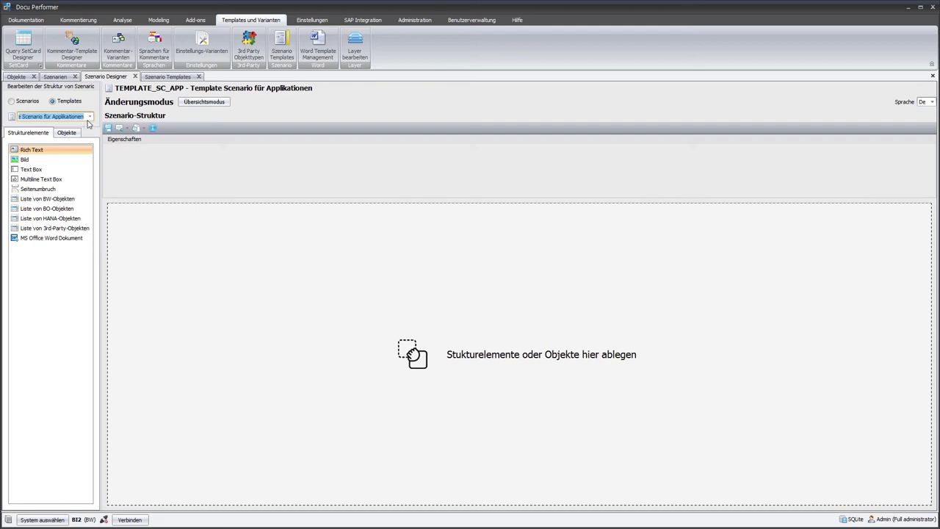
# - Add a Rich Text element to the template structure with technical name INTRO and description Einleitung
pyautogui.moveTo(42, 151); pyautogui.dragTo(196, 262)
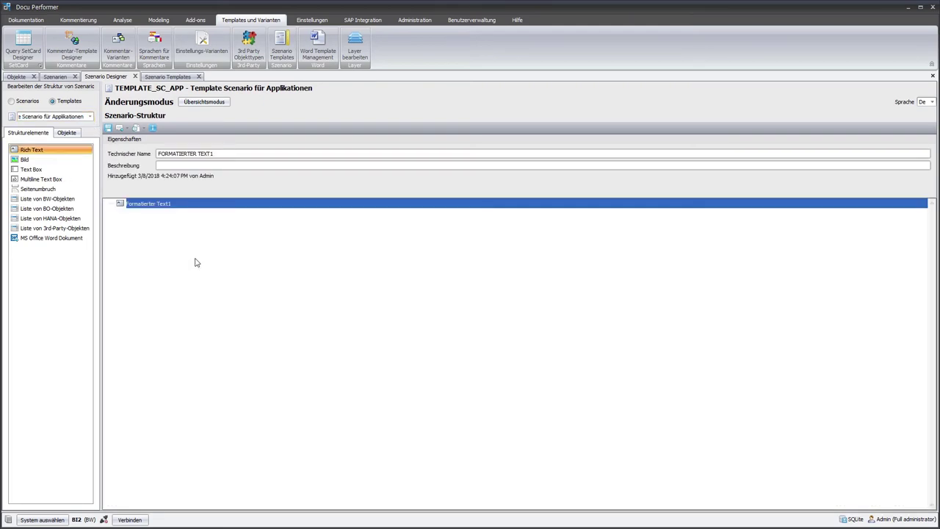
pyautogui.tripleClick(237, 152)
pyautogui.write('INTRO')
pyautogui.press('Tab')
pyautogui.write('Einleitung')
# - Add a second Rich Text element with technical name RESPONSIBILITIES and description Verantwortlichkeiten
pyautogui.moveTo(32, 149); pyautogui.dragTo(220, 221)
pyautogui.write('RESPONSIBILITIES')
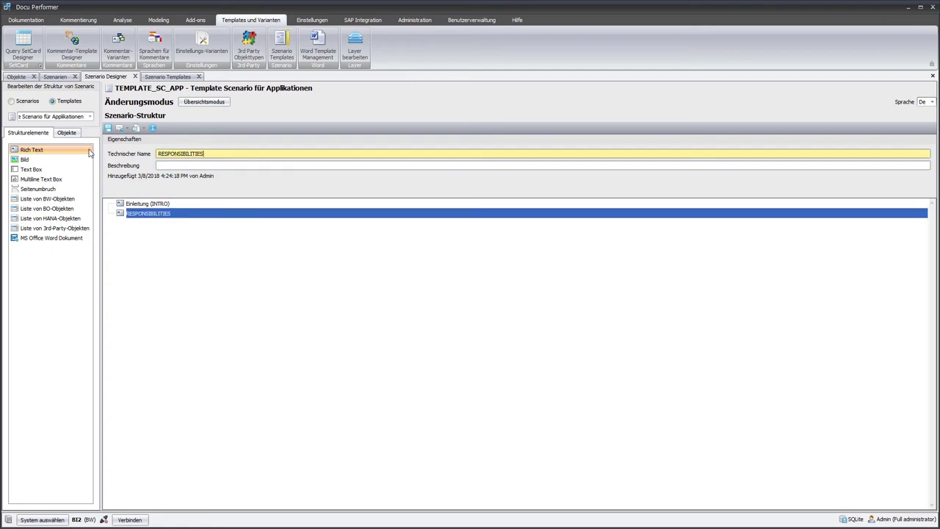
pyautogui.press('Tab')
pyautogui.write('Verantwortlichkeiten')
# - Add a third Rich Text element with technical name DATAMODEL and description Datenmodell
pyautogui.moveTo(90, 152); pyautogui.dragTo(220, 235)
pyautogui.write('DATAMOD')
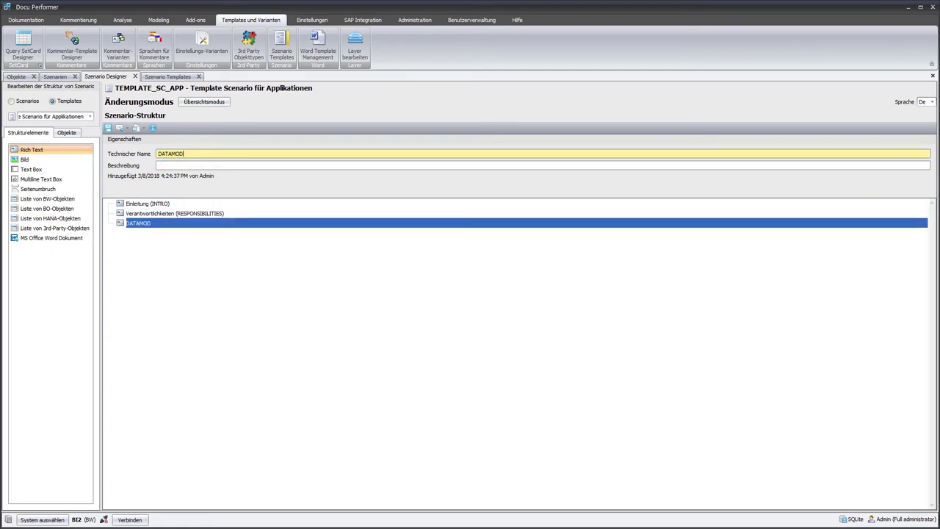
pyautogui.write('EL')
pyautogui.press('Tab')
pyautogui.write('Datenmodell')
# - Add a Text Box under Datenmodell with technical name INFROPROVIDER and description InfoProvider
pyautogui.moveTo(31, 169); pyautogui.dragTo(161, 230)
pyautogui.write('INFROPROVID')
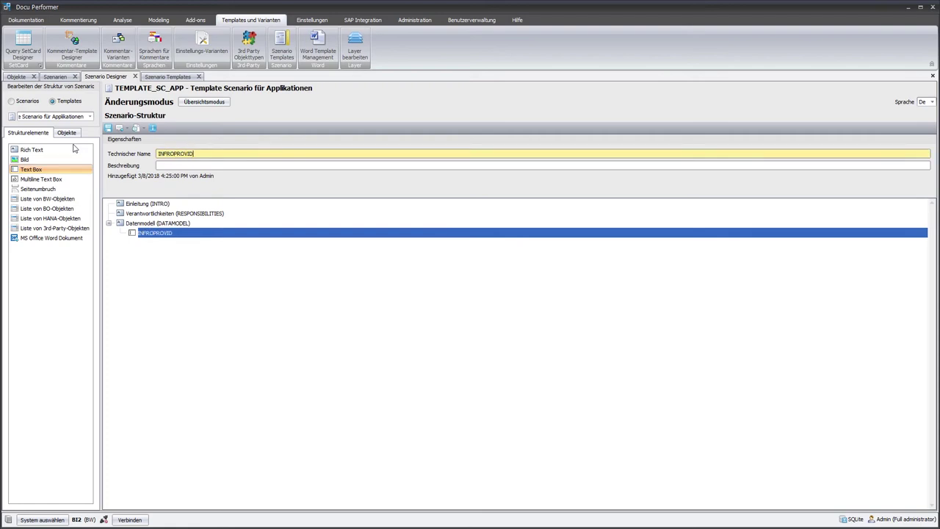
pyautogui.write('ER')
pyautogui.press('Tab')
pyautogui.write('InfoProvider')
# - Add a Text Box under Datenmodell with technical name REPORTING and description Reporting
pyautogui.moveTo(31, 169); pyautogui.dragTo(161, 243)
pyautogui.write('REPORTINM')
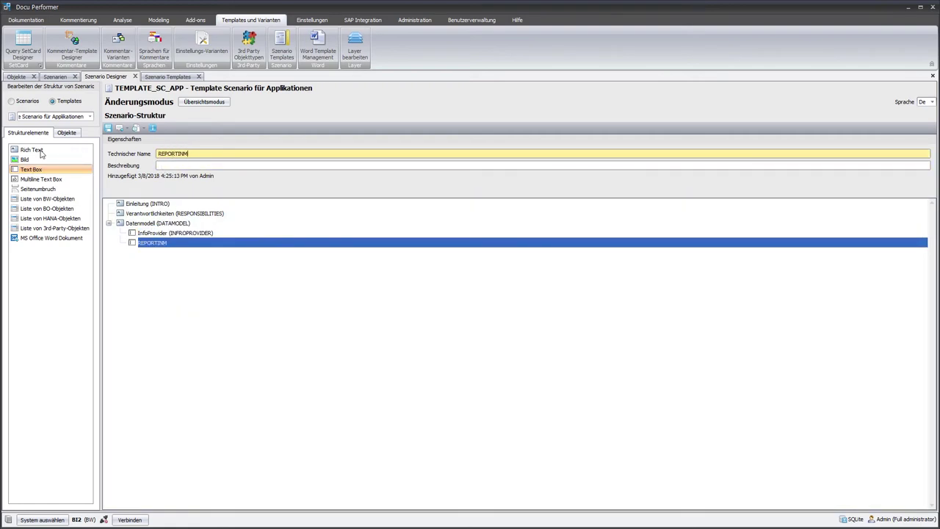
pyautogui.press('Tab')
pyautogui.write('Reporting')
# - Add a Text Box under Datenmodell with technical name KEYFIGURES and description Kennzahlen
pyautogui.moveTo(31, 169); pyautogui.dragTo(162, 252)
pyautogui.write('KEYFIGURES')
pyautogui.press('Tab')
pyautogui.write('Kennzahlen')
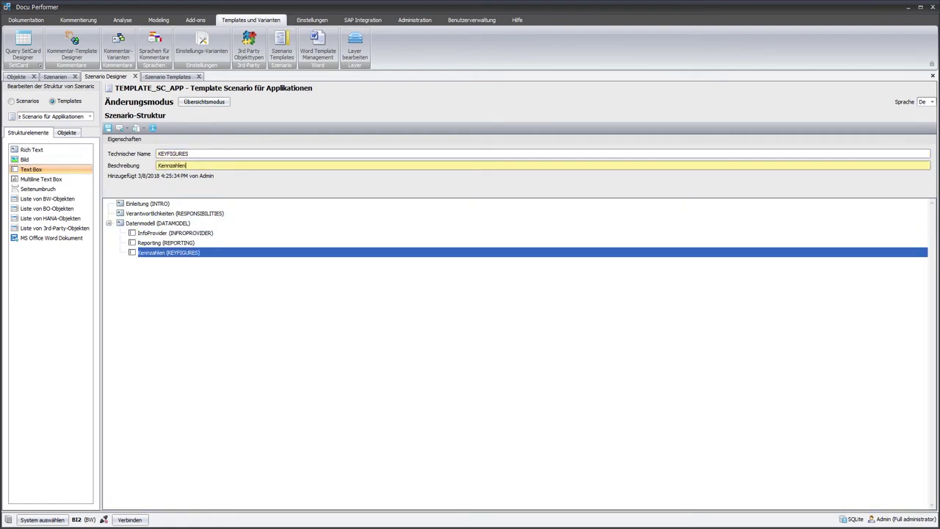
# - Add another Text Box below Kennzahlen with technical name CHARACTERISTICS
pyautogui.moveTo(30, 169); pyautogui.dragTo(162, 262)
pyautogui.write('CHARACTERISTICS')
pyautogui.press('Tab')
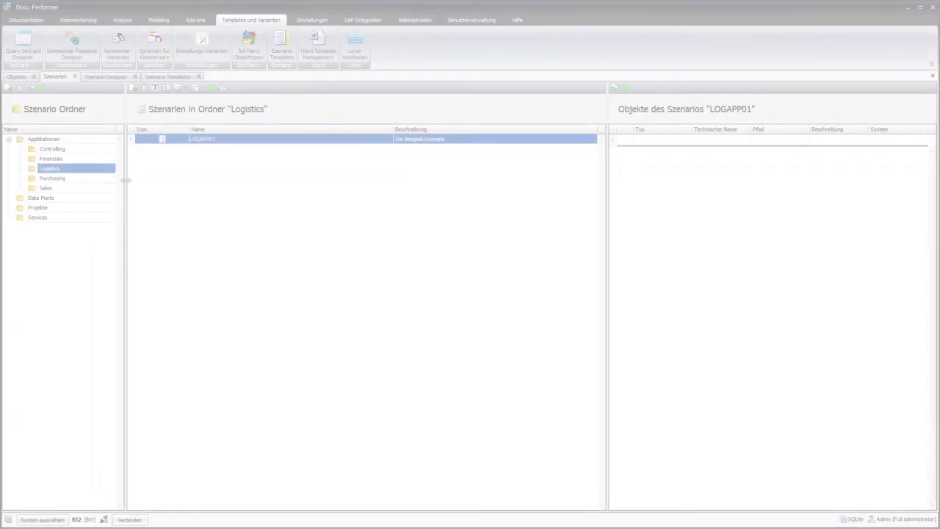
# - Start a new scenario in the Logistics folder named LOGAPP02 with description Logistik Applikation auf Basis eines Templates
pyautogui.click(133, 88)
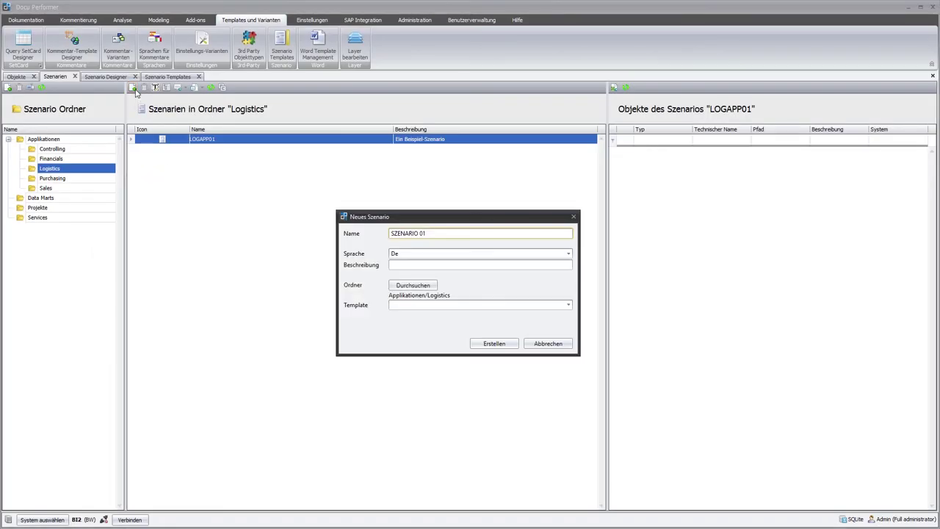
pyautogui.hotkey('ctrl', 'a')
pyautogui.write('LOGAPP02')
pyautogui.press('Tab')
pyautogui.write('Logistik Applikation auf Basis ei')
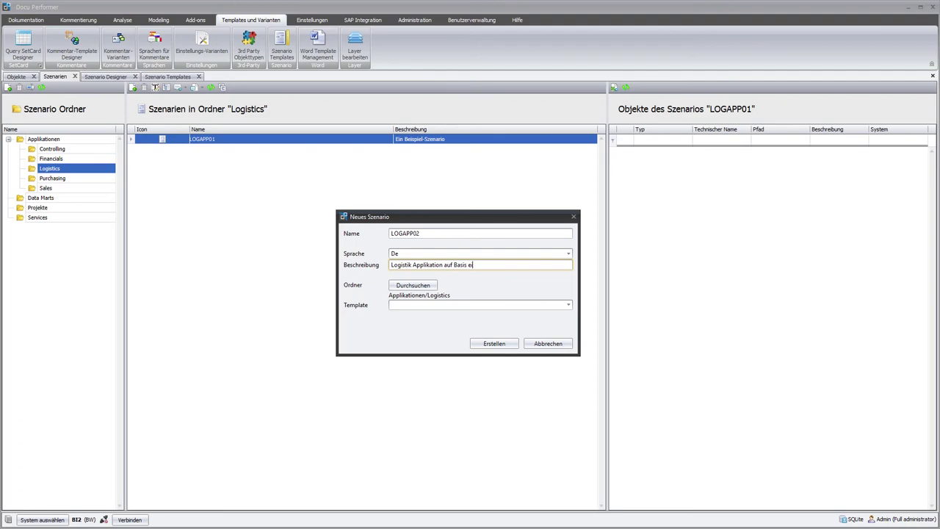
pyautogui.write('nes Templates')
# - Create LOGAPP02 based on TEMPLATE_SC_APP and open it in the Szenario Designer
pyautogui.click(568, 305)
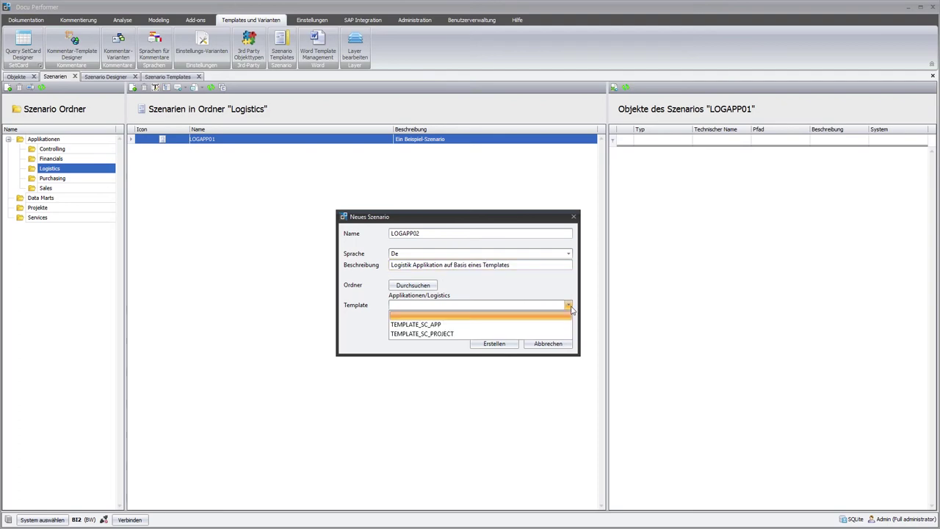
pyautogui.click(484, 325)
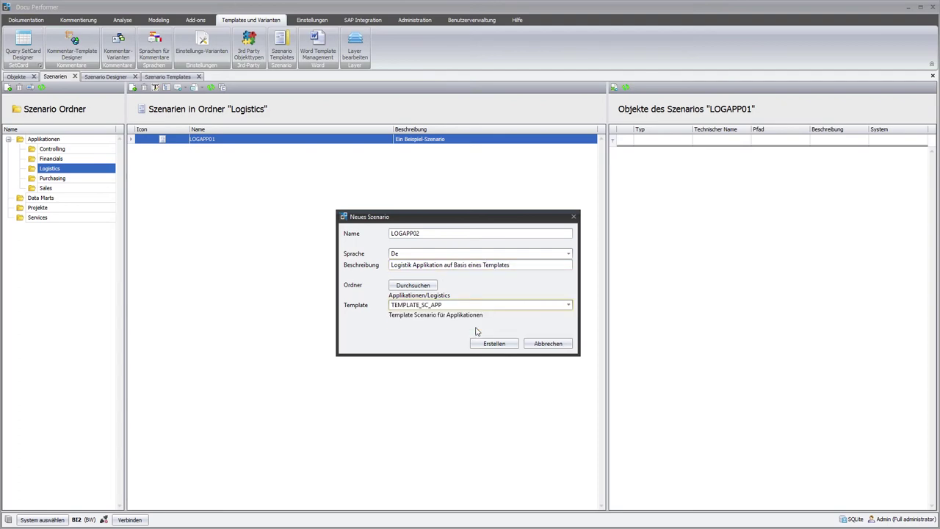
pyautogui.click(488, 345)
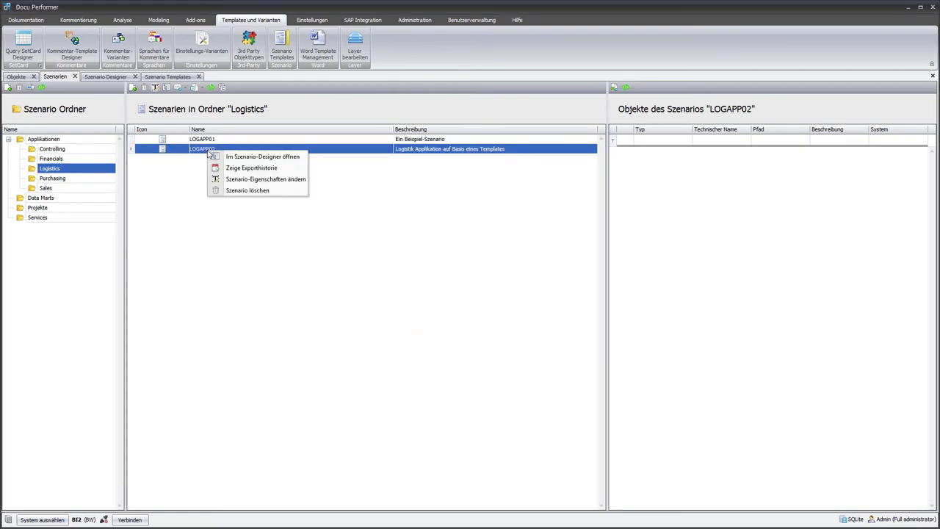
pyautogui.rightClick(209, 150)
pyautogui.click(218, 159)
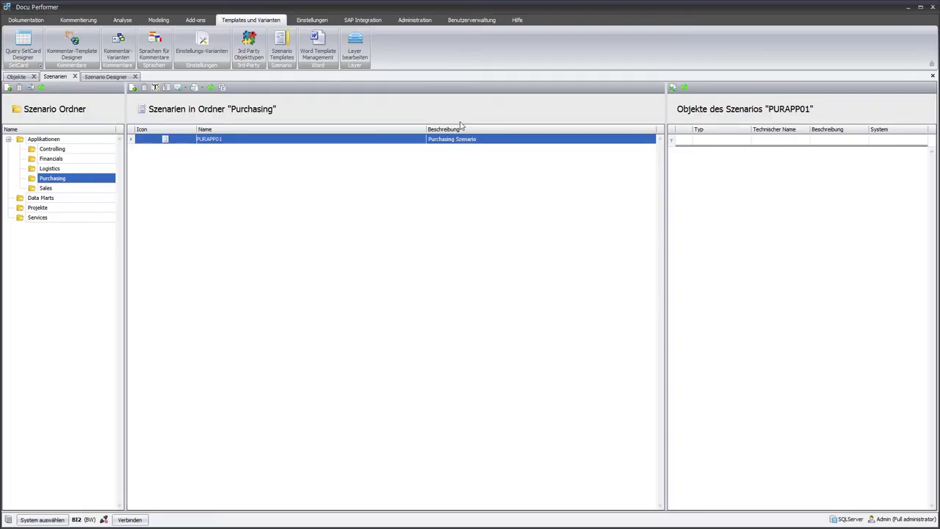
# - Check the Kommentierung entry in the licence details for system BI2, and close the information window
pyautogui.click(517, 20)
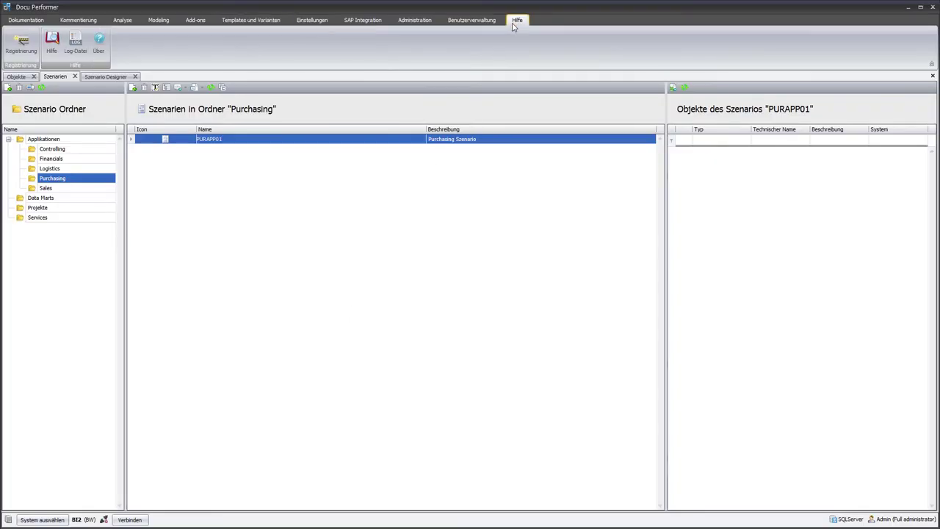
pyautogui.click(99, 40)
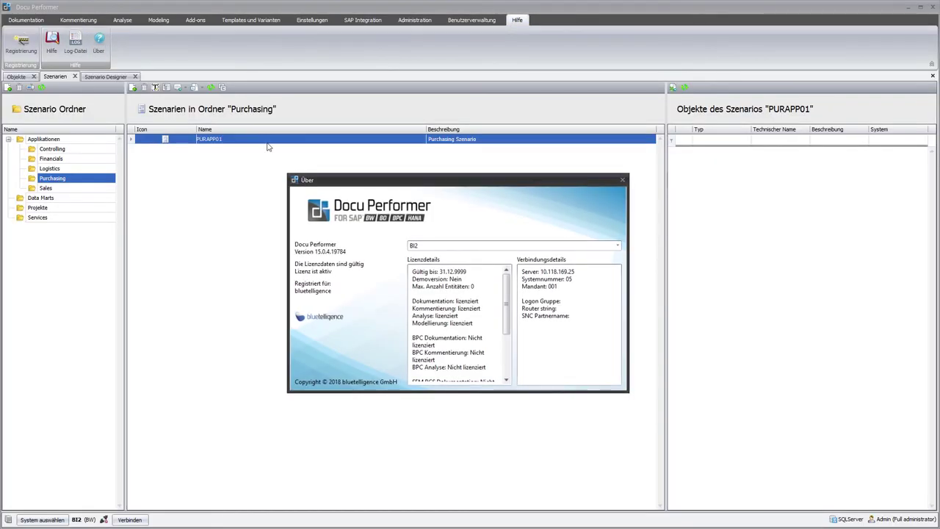
pyautogui.moveTo(481, 309); pyautogui.dragTo(410, 309)
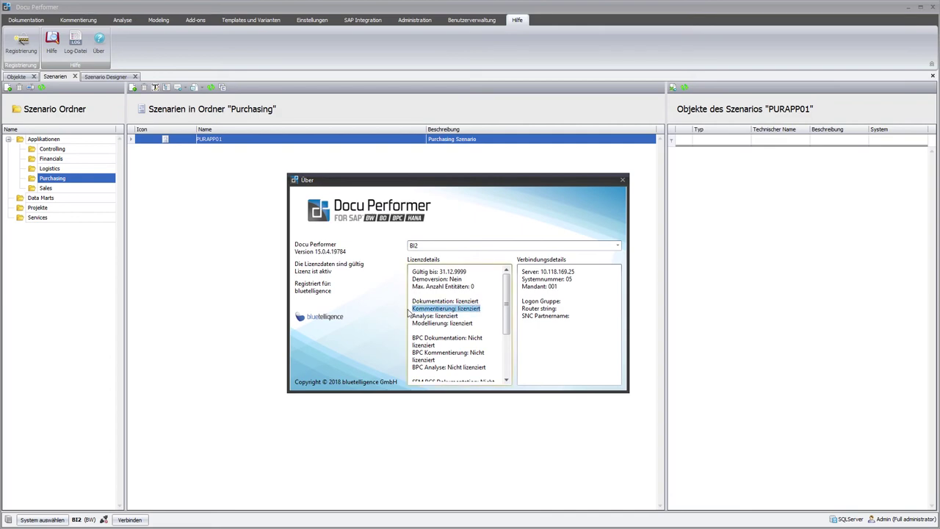
pyautogui.click(623, 181)
# - Open the Szenario Benutzer account for editing in the user management
pyautogui.click(481, 22)
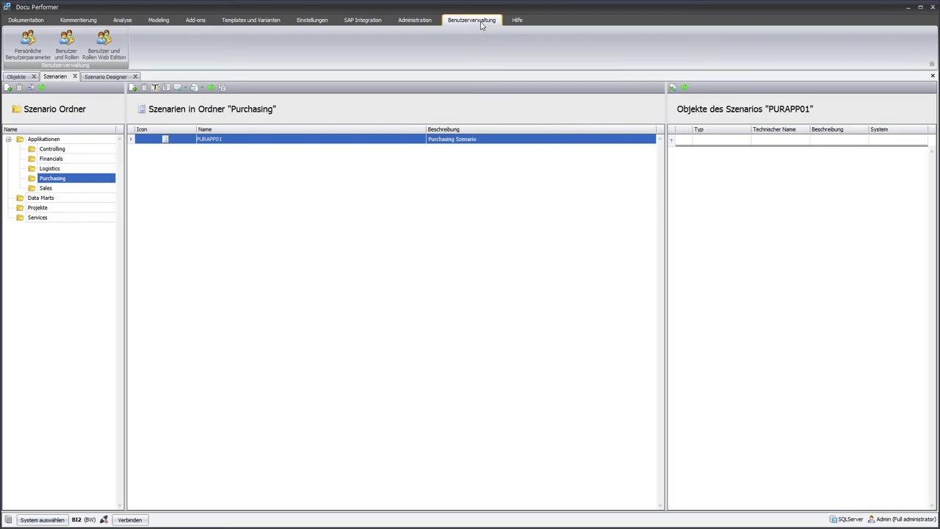
pyautogui.click(66, 42)
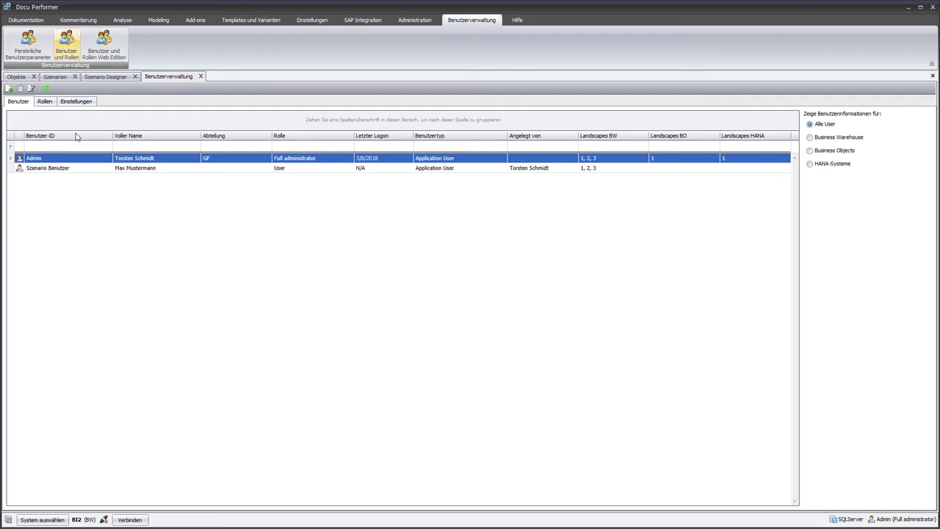
pyautogui.click(71, 169)
pyautogui.doubleClick(71, 169)
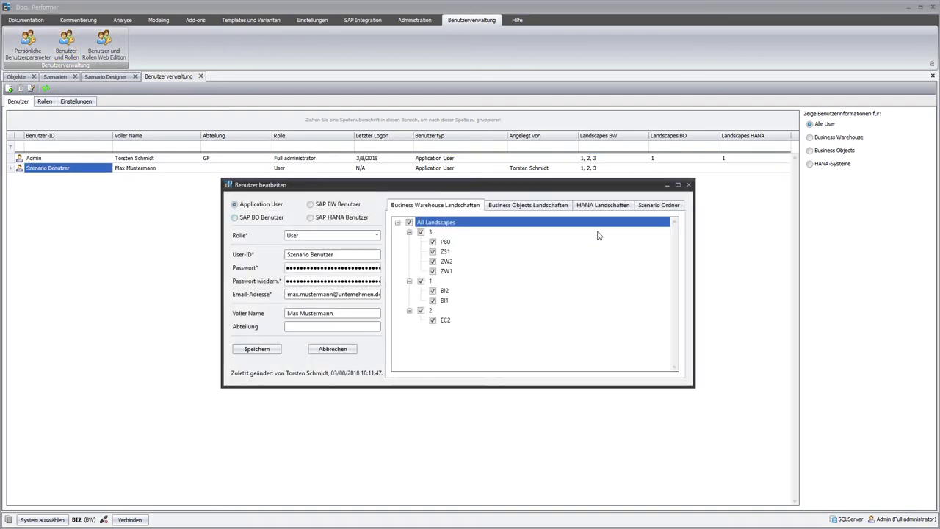
# - Grant the Szenario Benutzer account access to the scenario folders Applikationen, including all its subfolders, and Projekte, and save the account
pyautogui.click(657, 207)
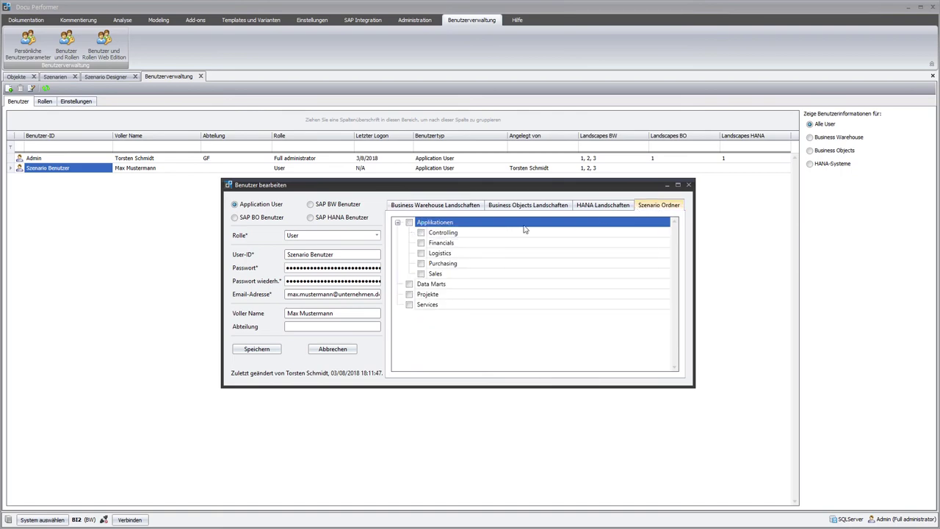
pyautogui.click(409, 223)
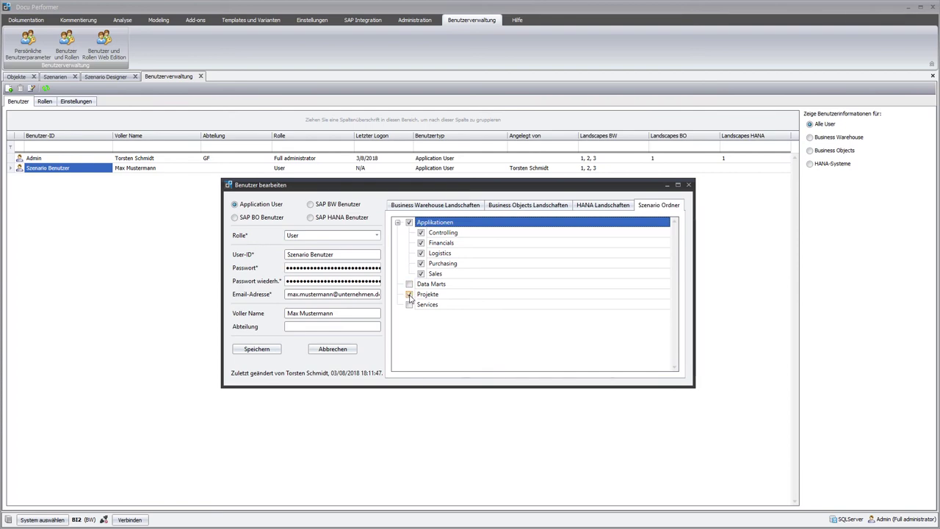
pyautogui.click(378, 235)
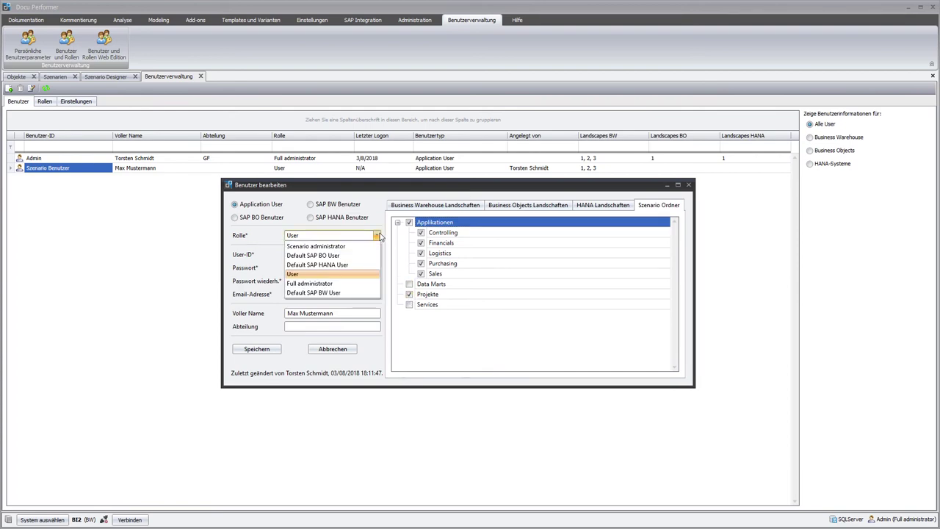
pyautogui.click(379, 235)
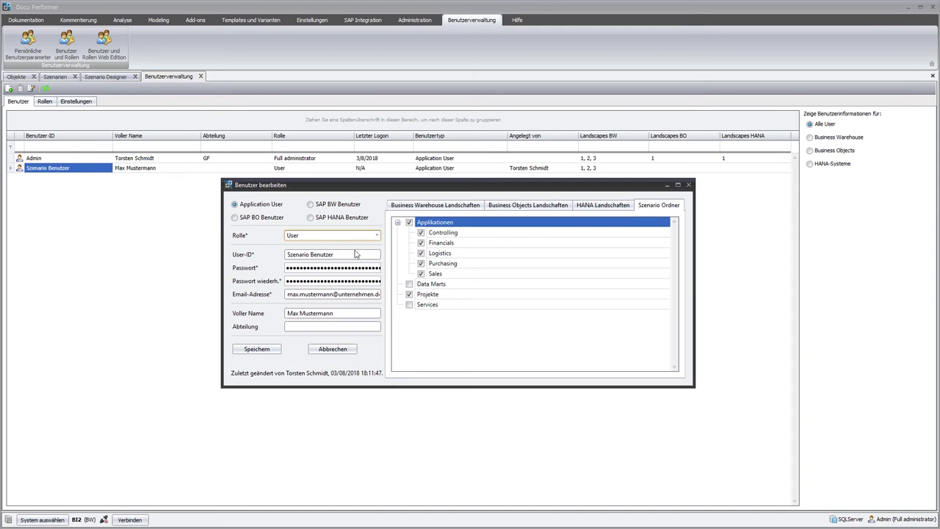
pyautogui.click(257, 349)
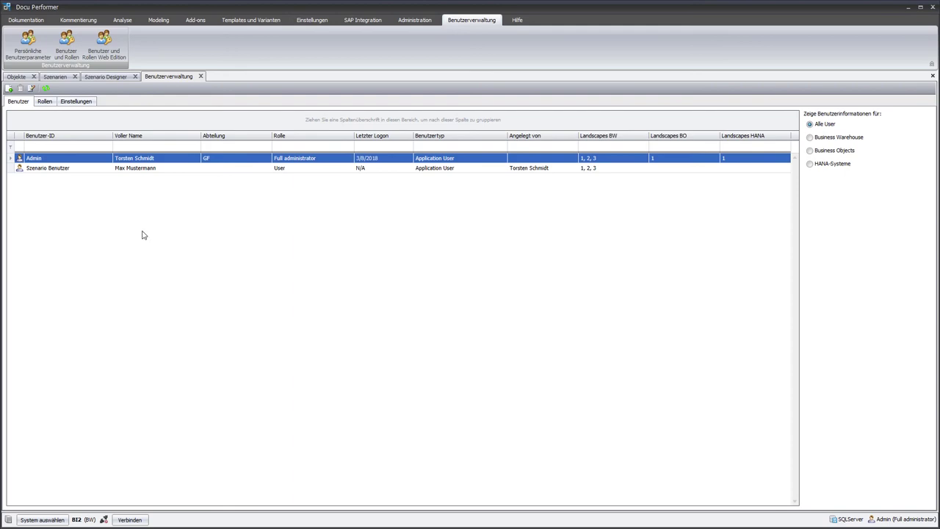
# - Enable the Kommentierung permissions Darf Szenario Ordner bearbeiten, Darf Szenarios anlegen and Darf Szenarios ändern for the User role, and save it
pyautogui.click(52, 106)
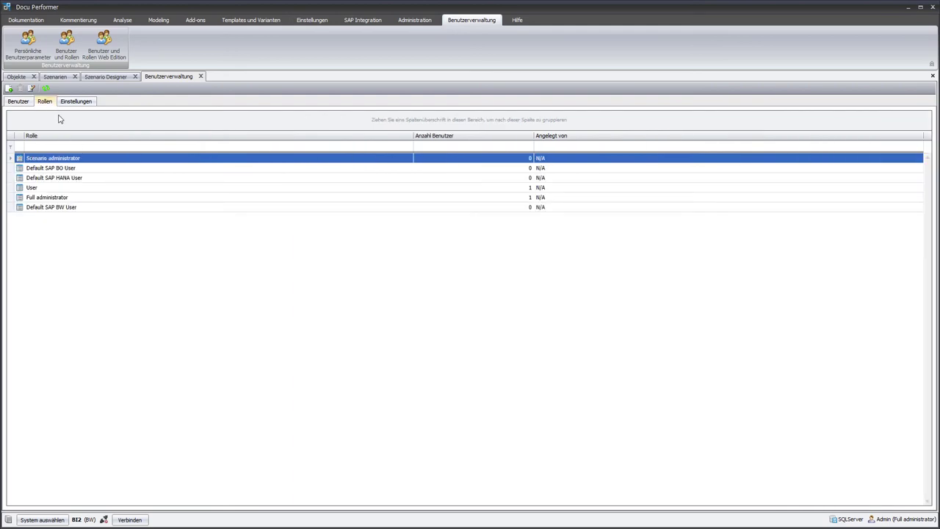
pyautogui.click(69, 192)
pyautogui.doubleClick(68, 191)
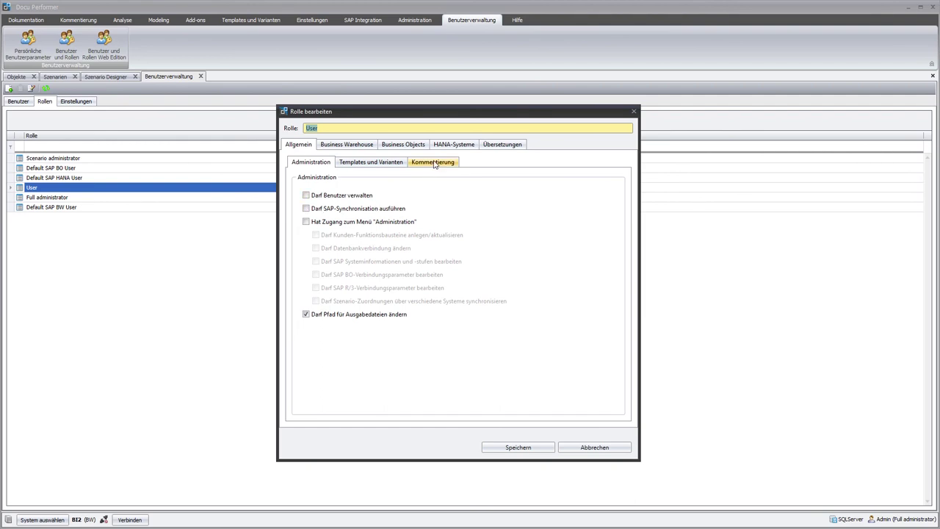
pyautogui.click(433, 163)
pyautogui.click(341, 198)
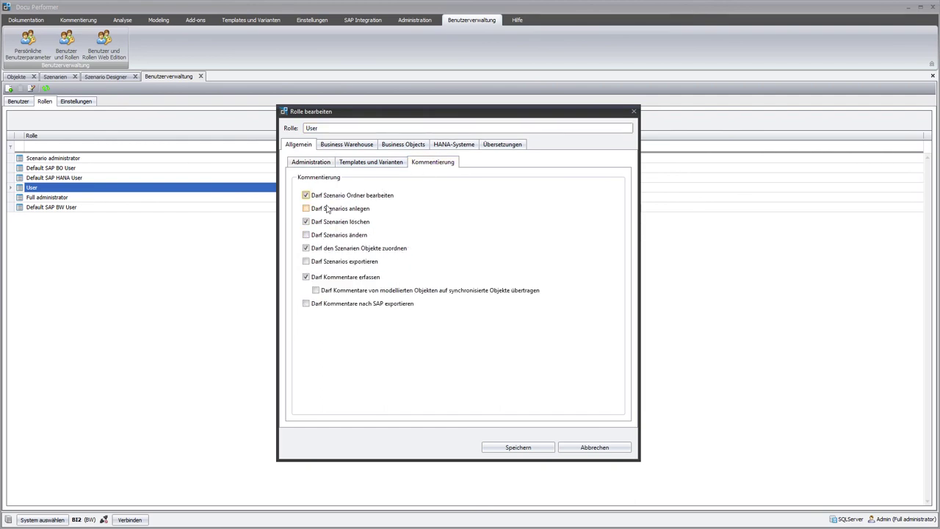
pyautogui.click(329, 208)
pyautogui.click(327, 235)
pyautogui.click(517, 448)
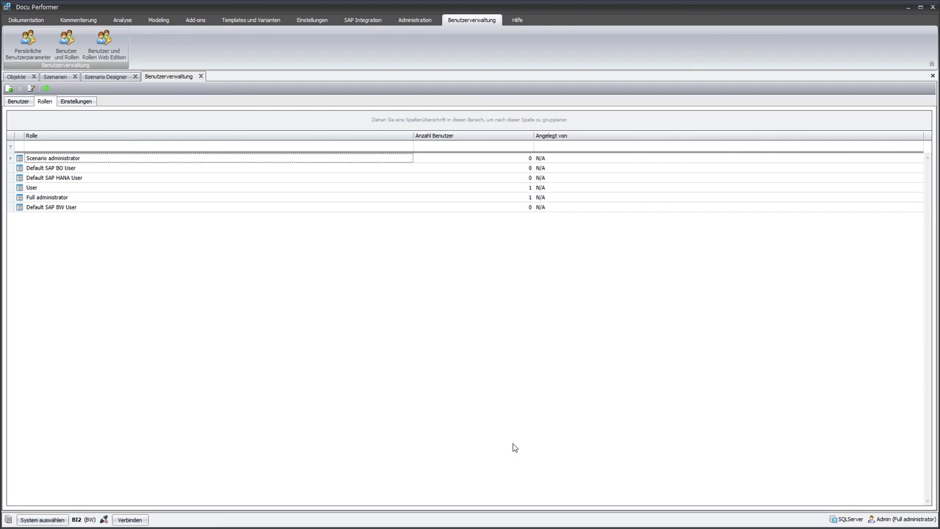